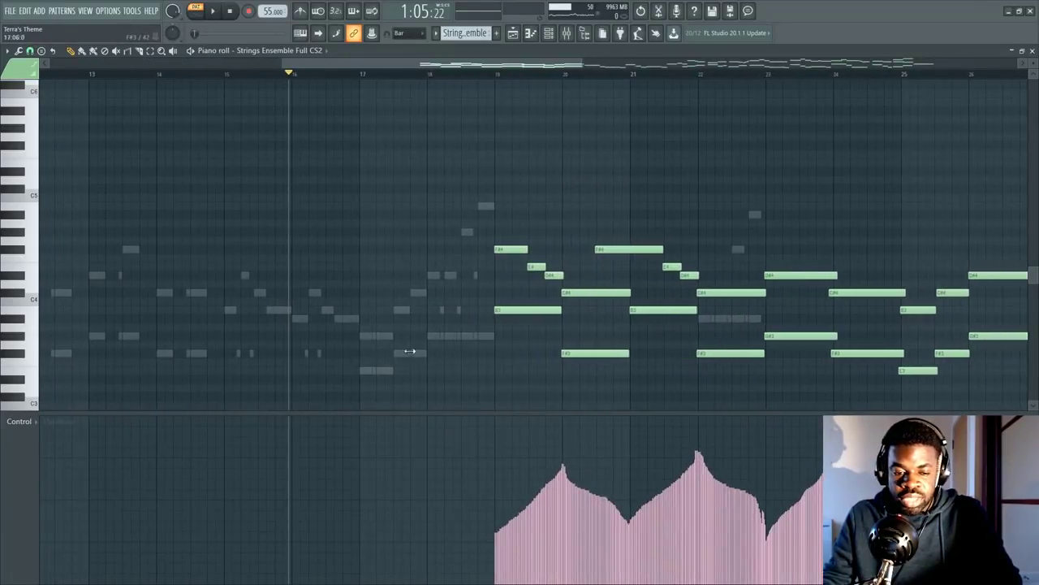
# Play the arrangement from shortly before bar 23 and look over the strings, brass, choir and woodwind tracks.
pyautogui.scroll(-5, 504, 77)
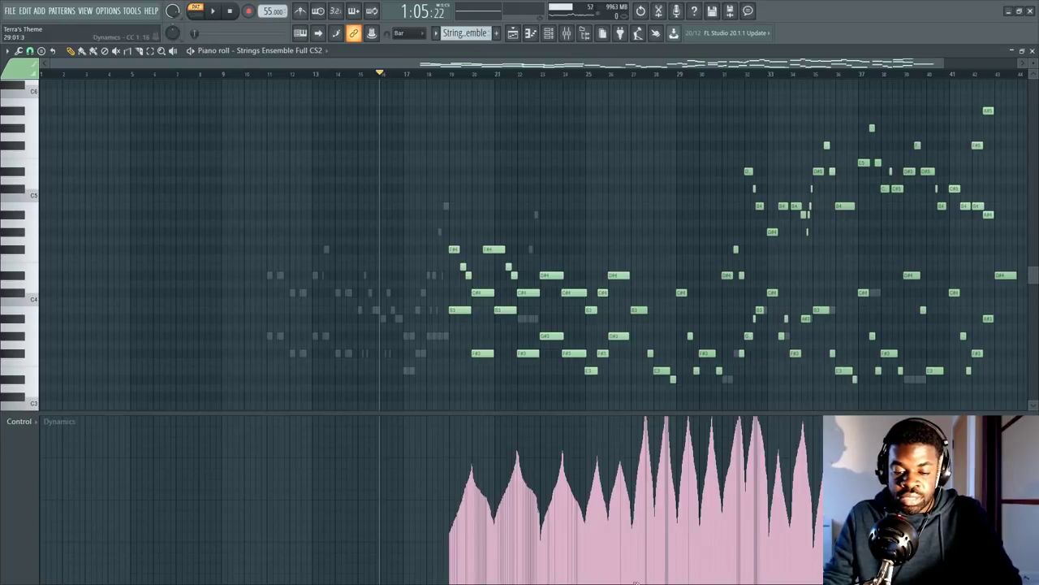
pyautogui.scroll(2, 485, 92)
pyautogui.click(451, 75)
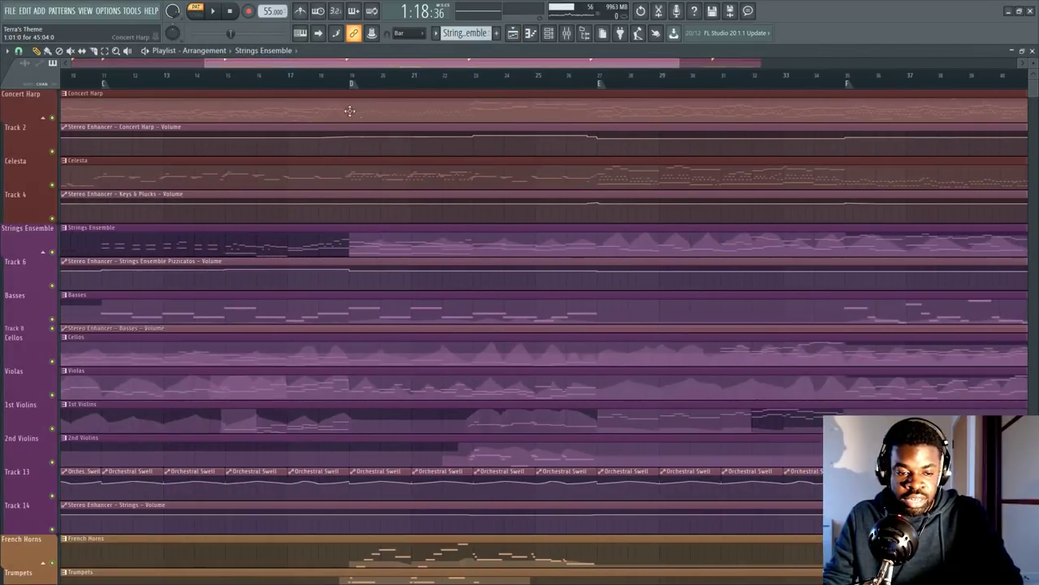
pyautogui.click(459, 85)
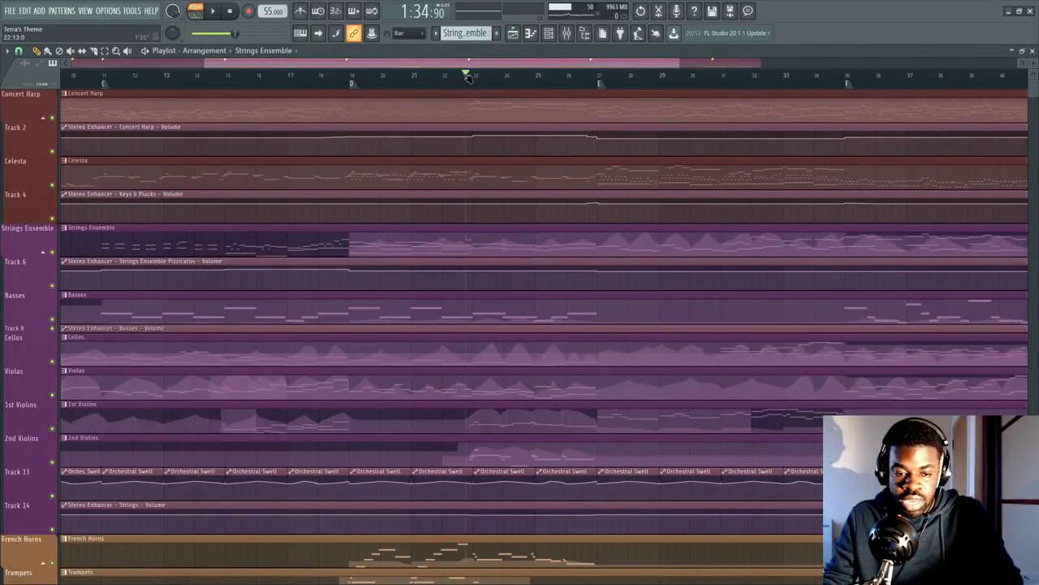
pyautogui.press('space')
pyautogui.scroll(3, 460, 85)
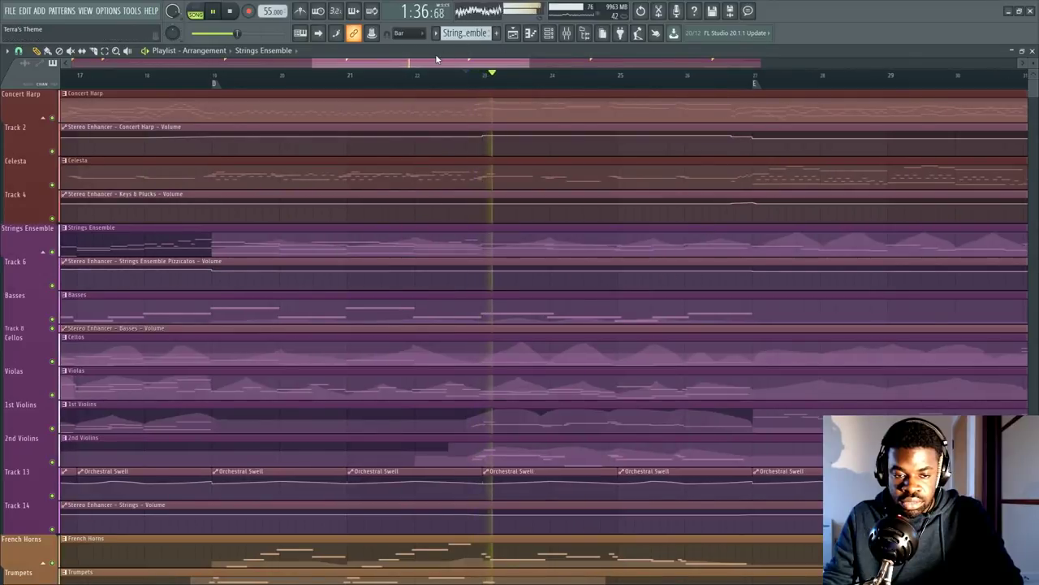
pyautogui.moveTo(453, 65); pyautogui.dragTo(465, 65)
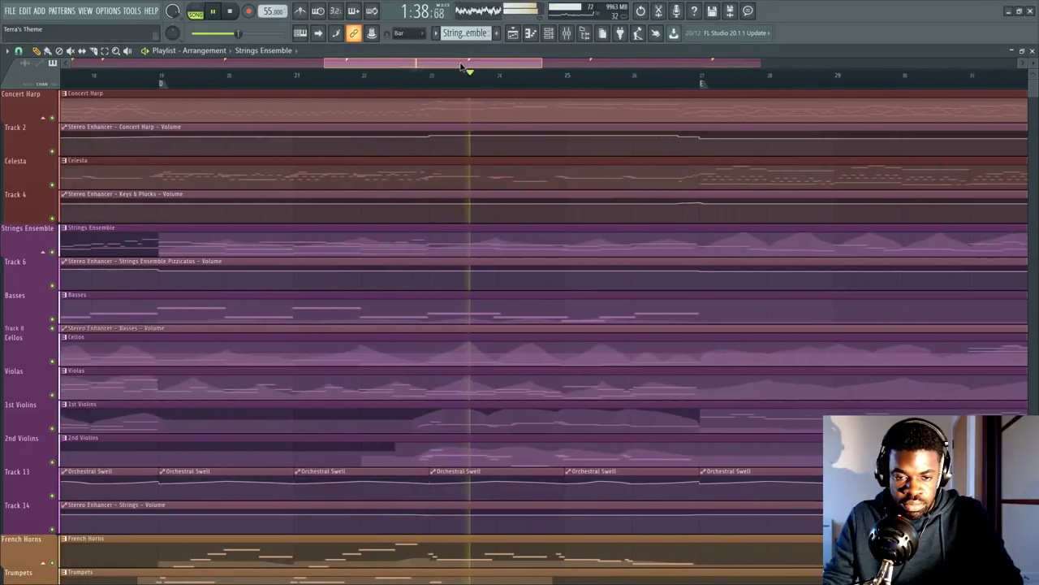
pyautogui.scroll(-7, 528, 395)
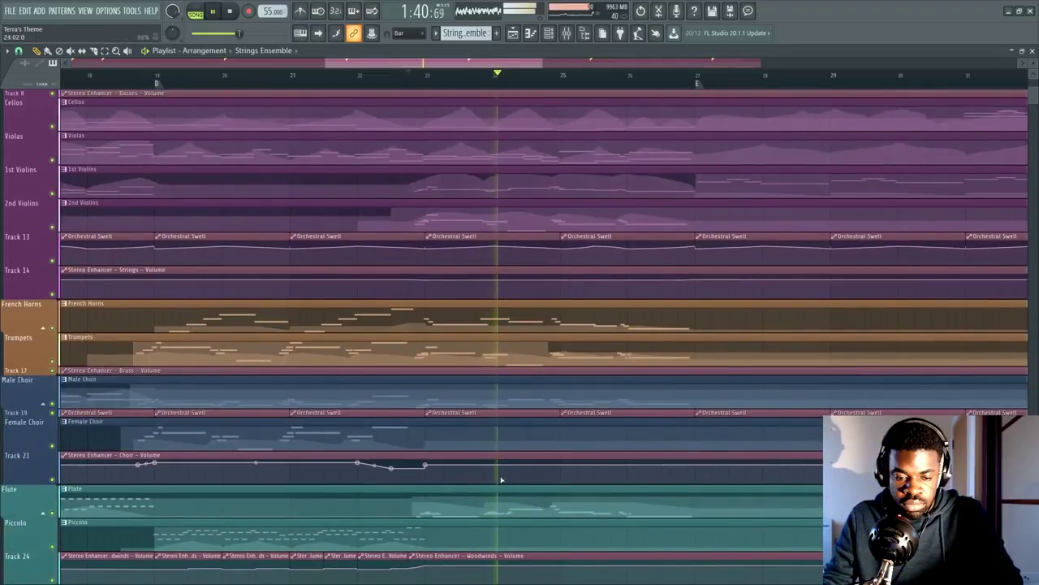
pyautogui.scroll(3, 502, 491)
pyautogui.scroll(3, 502, 491)
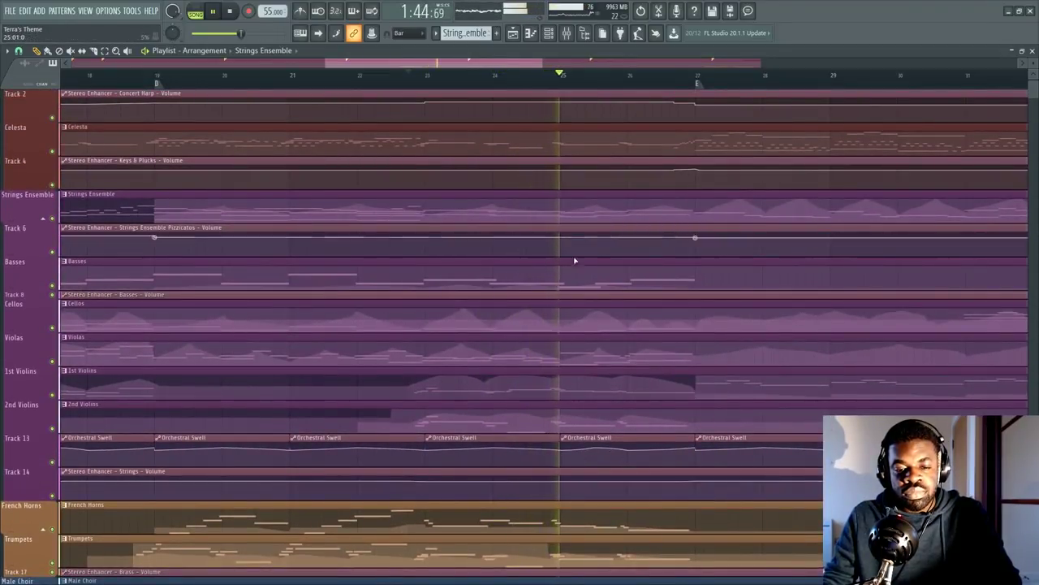
pyautogui.scroll(3, 572, 81)
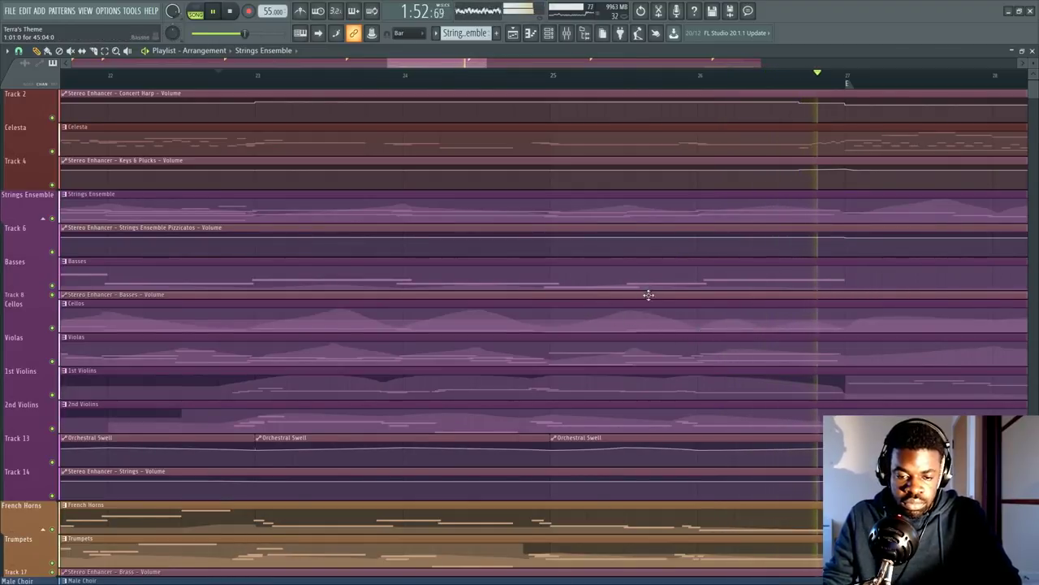
pyautogui.press('space')
# Open the Violas CS2 #1 notes from the arrangement and show the pattern's strings channels.
pyautogui.doubleClick(566, 346)
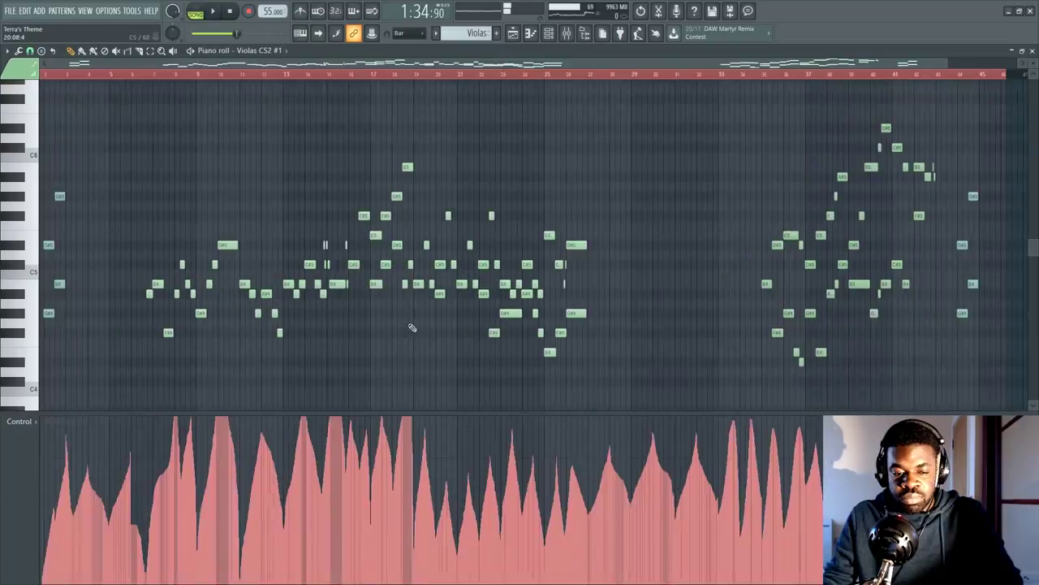
pyautogui.press('F6')
pyautogui.press('F6')
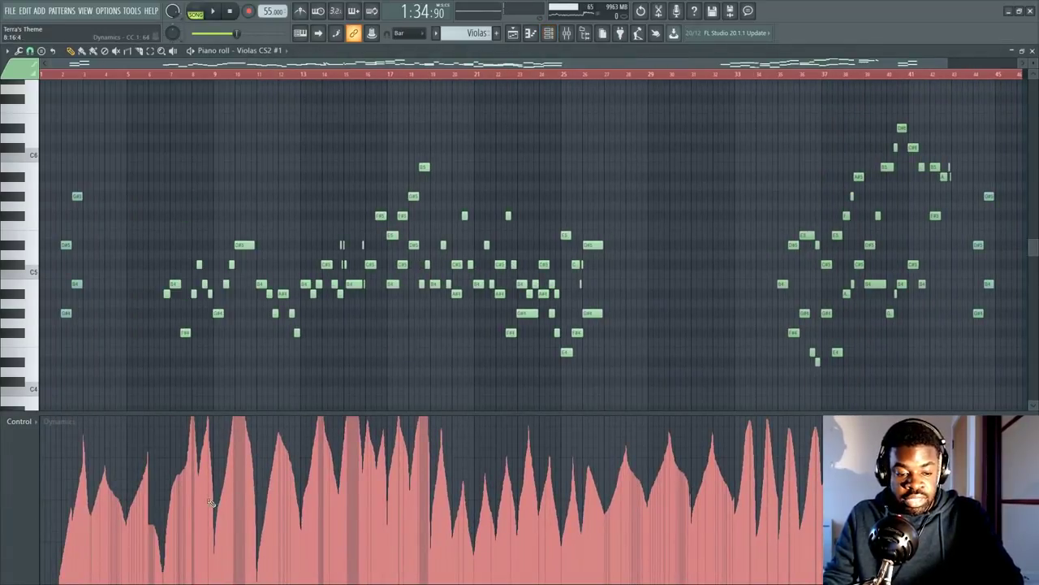
pyautogui.press('F6')
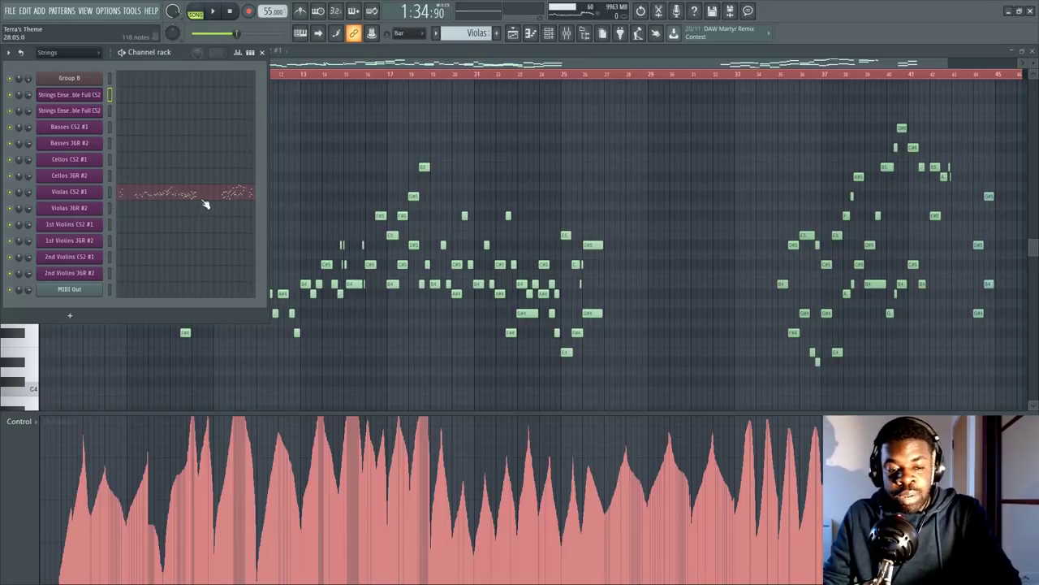
# Return to the arrangement, open the Strings Ensemble pattern's notes and show its strings channels.
pyautogui.press('F5')
pyautogui.doubleClick(246, 213)
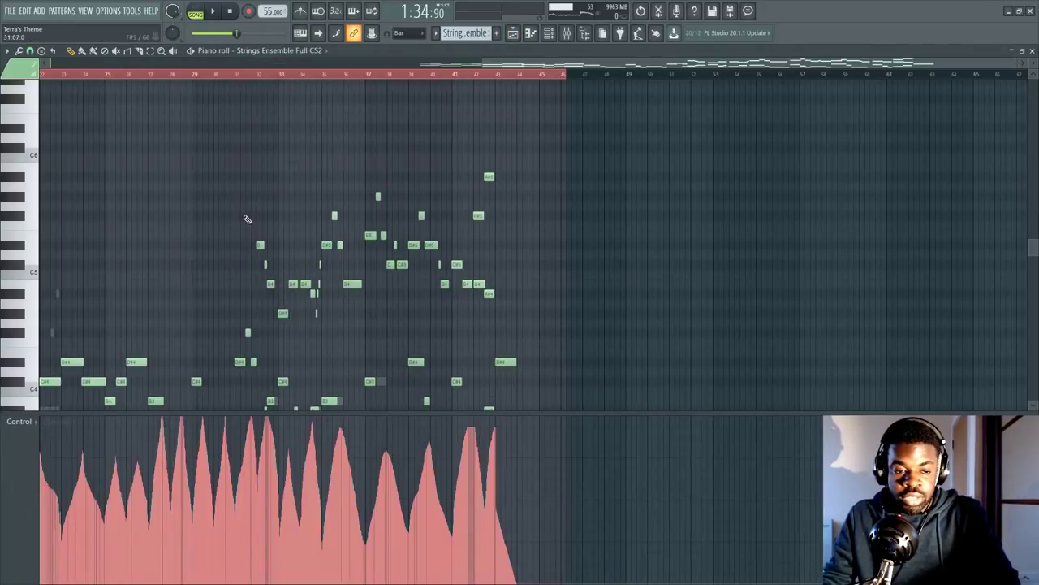
pyautogui.press('F6')
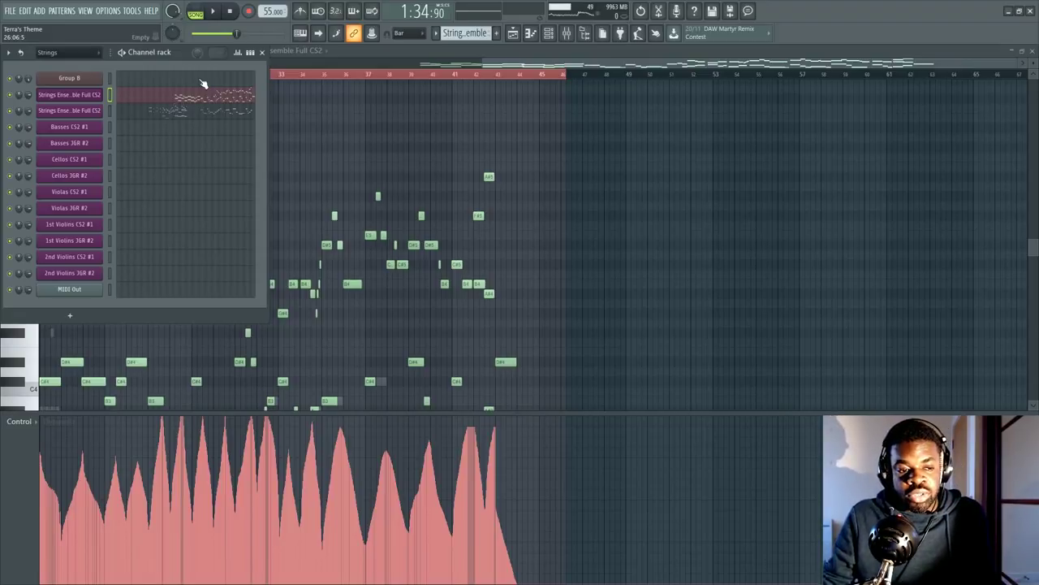
# Open the Cellos CS2 #1 piano roll, pick the Stac note colour and audition C5 at different velocities.
pyautogui.click(128, 157)
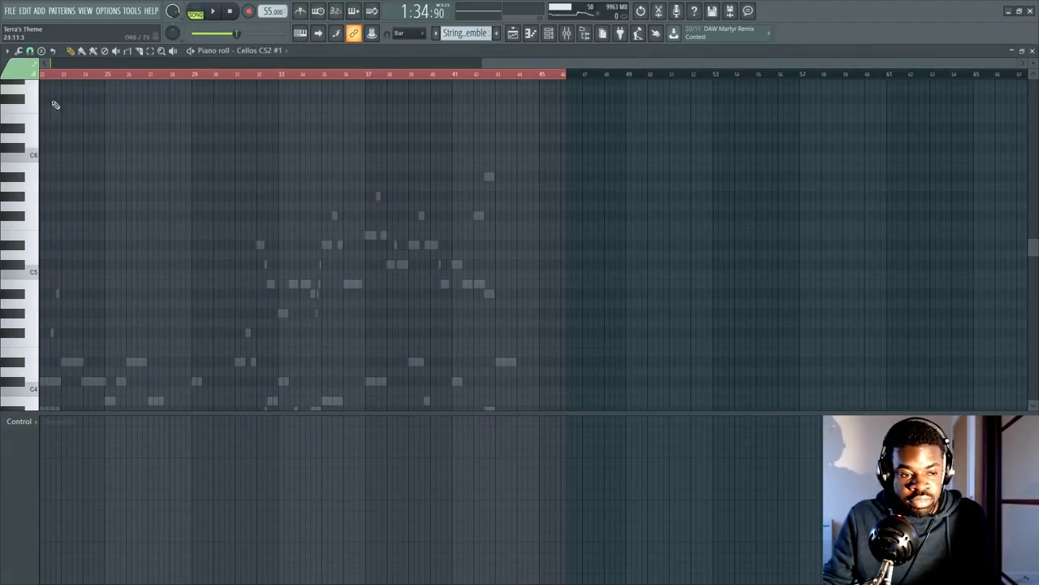
pyautogui.click(50, 104)
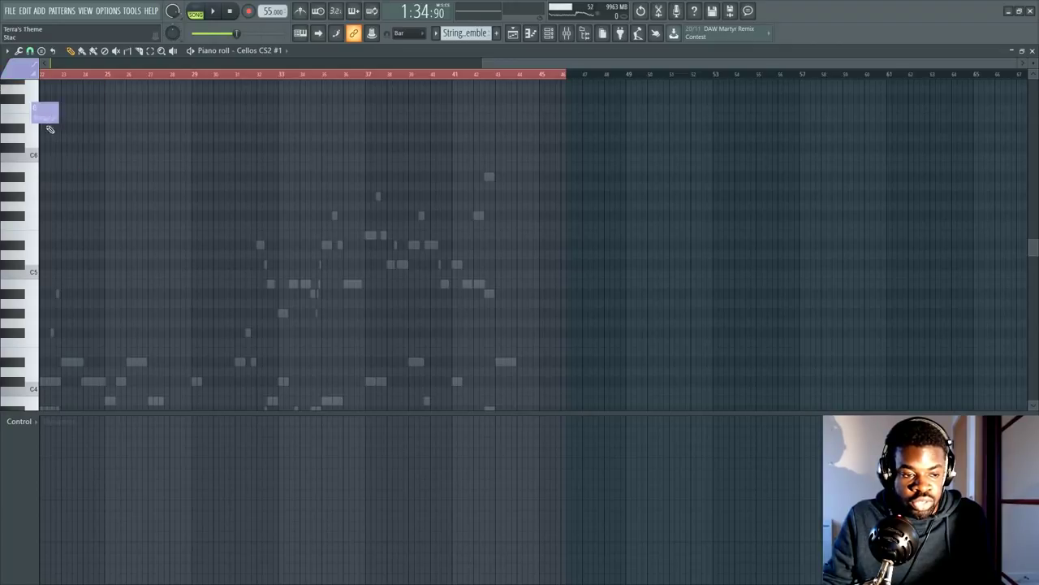
pyautogui.click(38, 276)
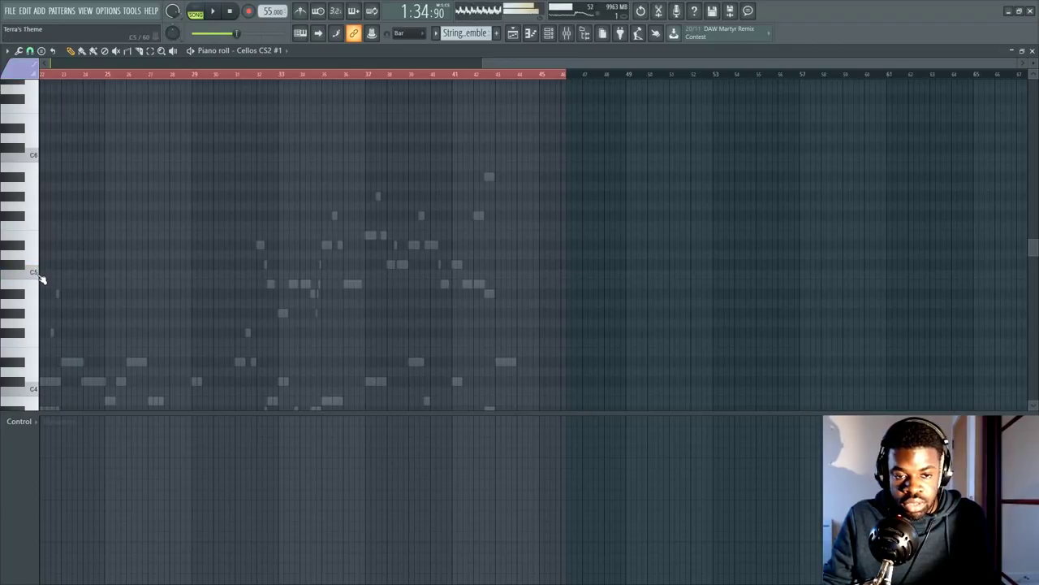
pyautogui.click(6, 278)
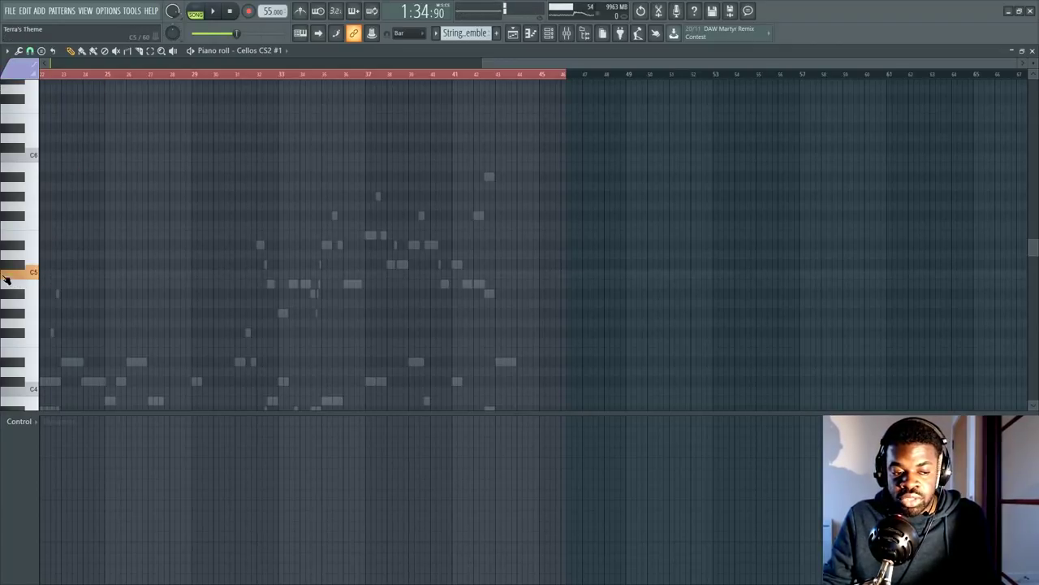
pyautogui.click(7, 278)
pyautogui.click(6, 278)
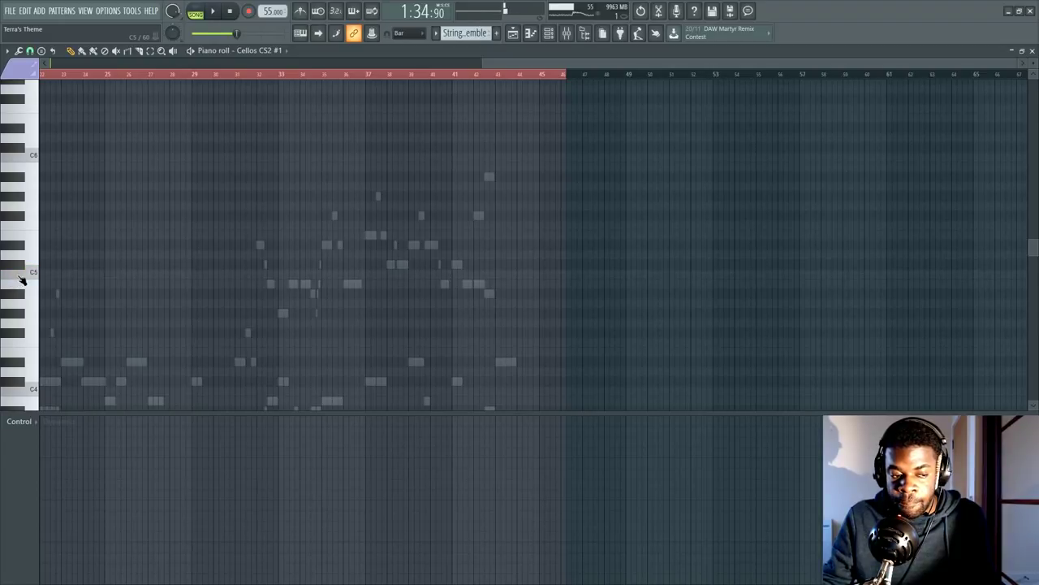
pyautogui.click(16, 280)
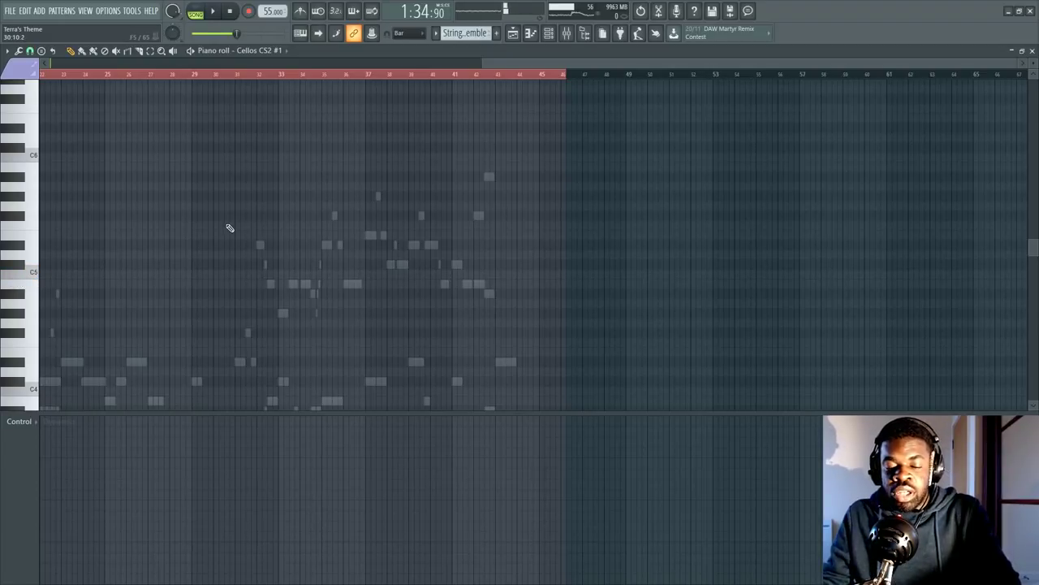
pyautogui.press('F6')
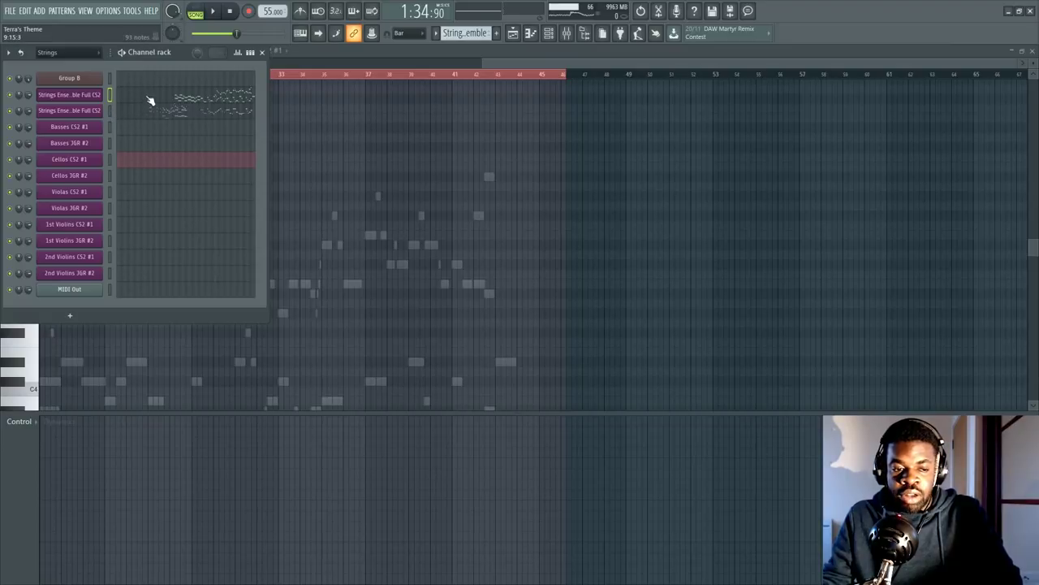
pyautogui.press('F6')
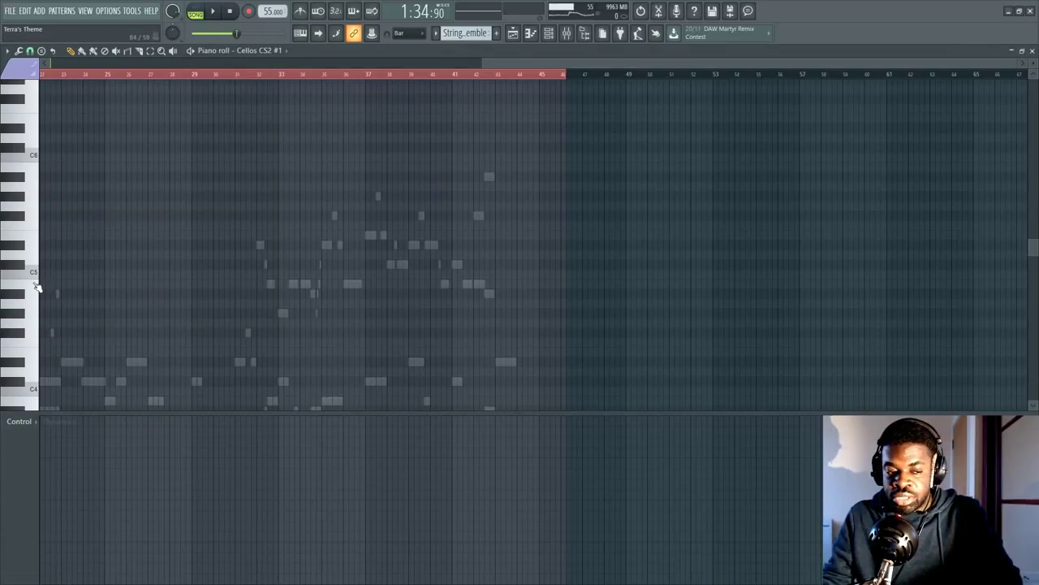
pyautogui.press('F6')
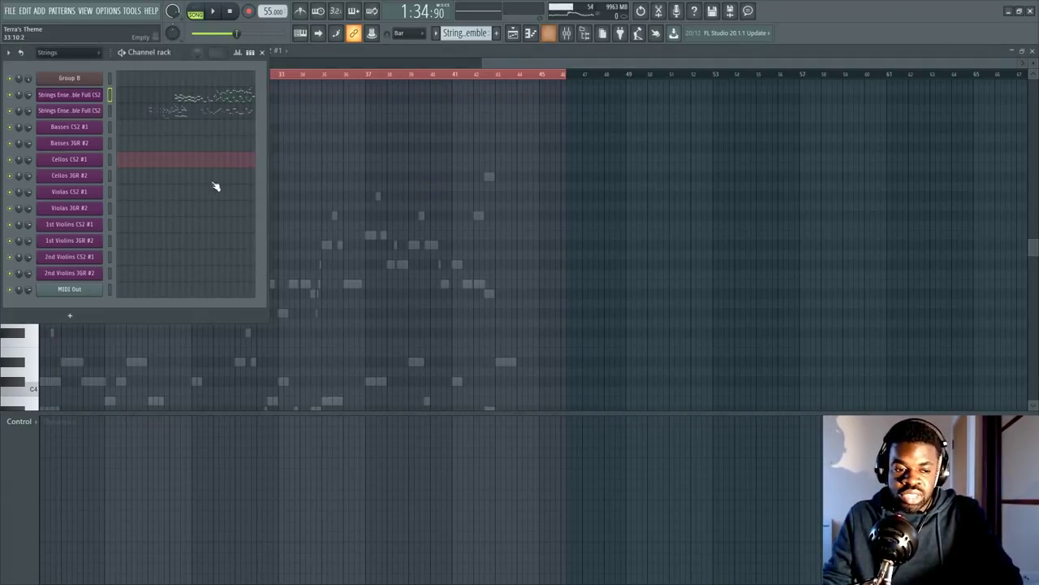
pyautogui.press('F6')
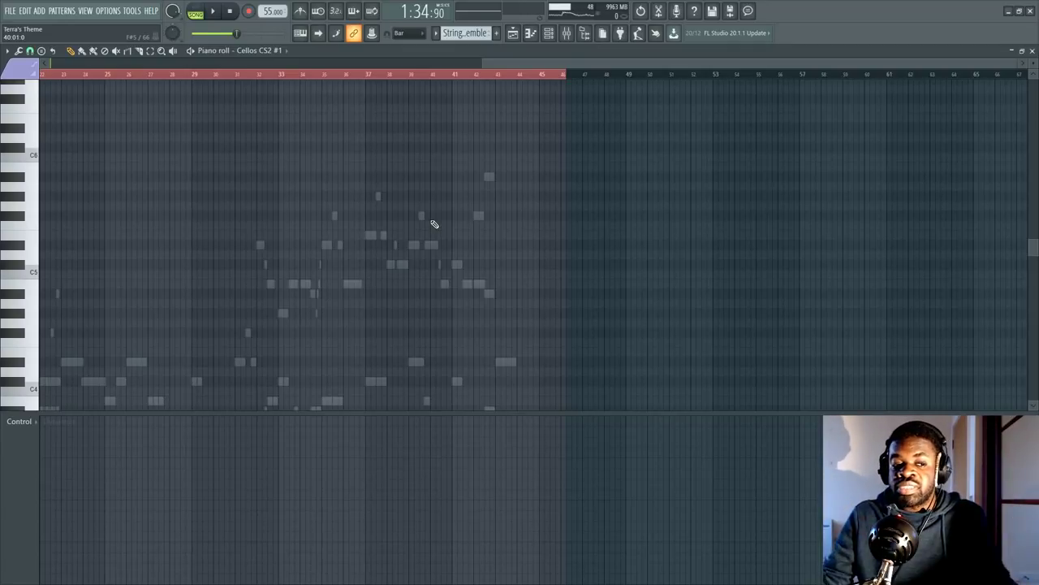
# Open the notes of the first Strings Ensemble Full CS2 channel and switch the active note colour to green.
pyautogui.press('F6')
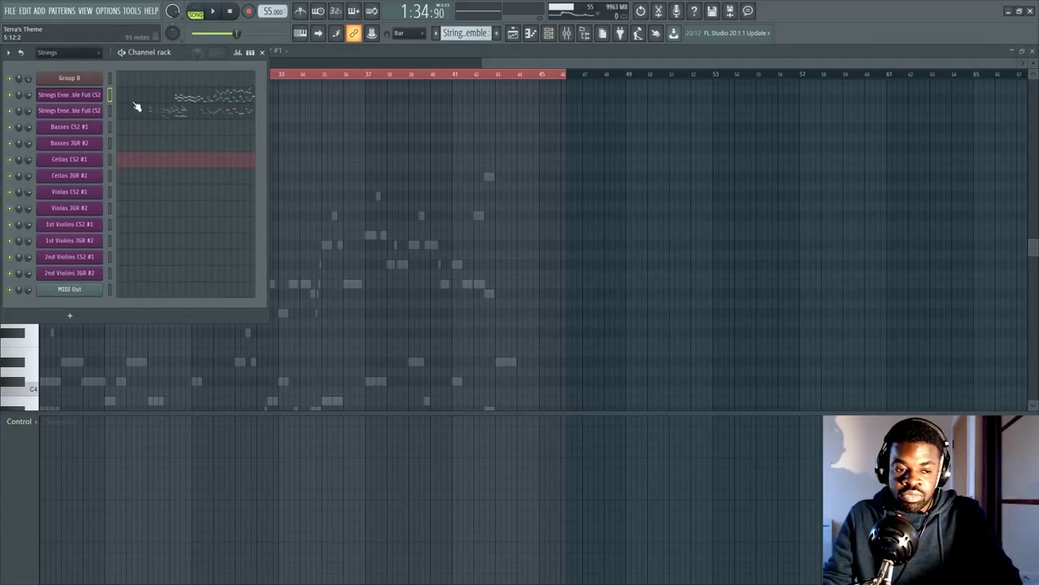
pyautogui.click(136, 104)
pyautogui.press('F6')
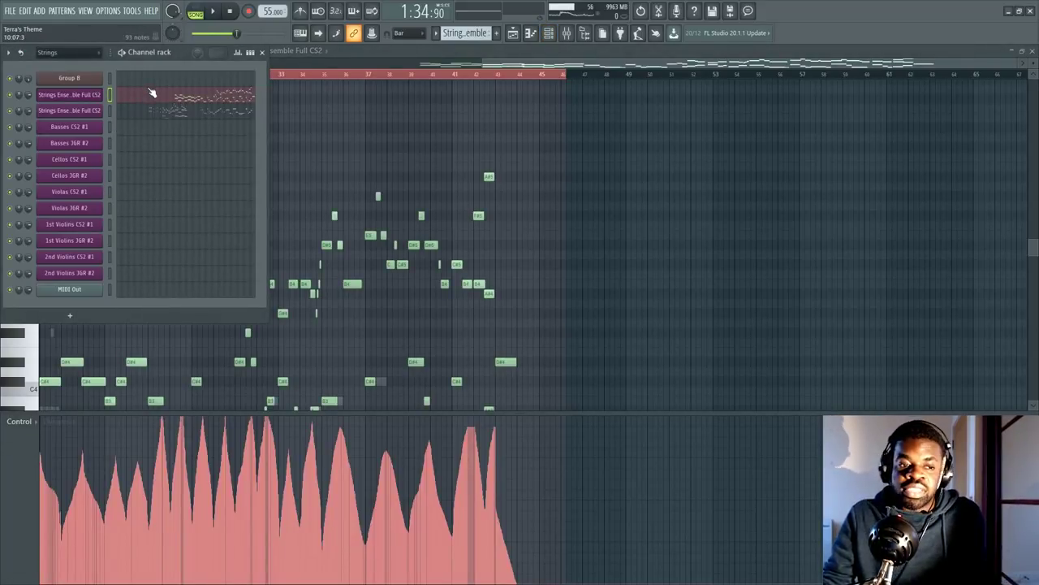
pyautogui.click(170, 100)
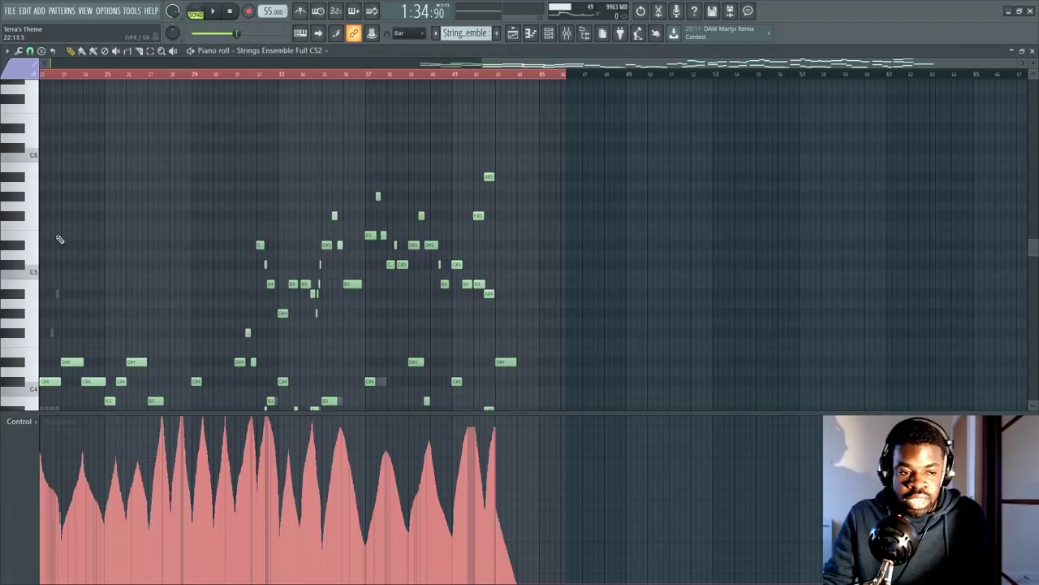
pyautogui.click(24, 71)
pyautogui.click(16, 93)
# Inspect the Strings Ensemble notes from bar 19 onward and audition F#4 at different velocities.
pyautogui.scroll(-3, 146, 203)
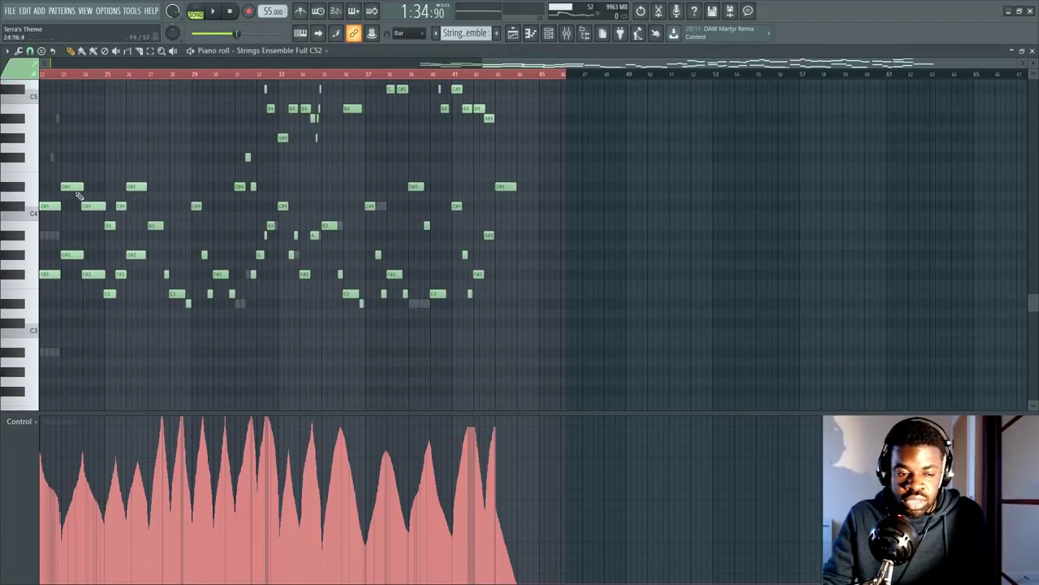
pyautogui.scroll(3, 102, 73)
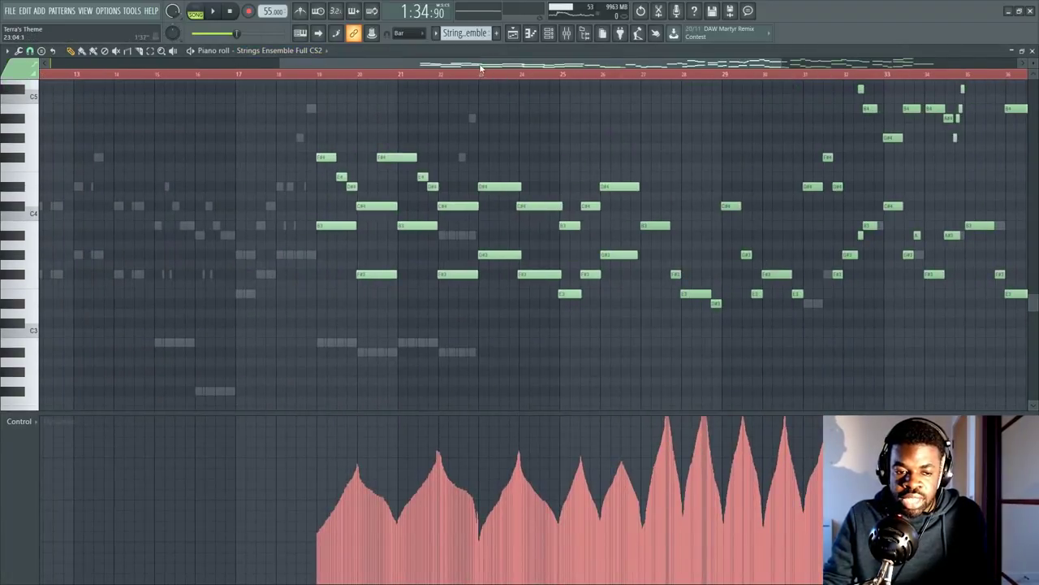
pyautogui.moveTo(482, 65); pyautogui.dragTo(450, 65)
pyautogui.scroll(2, 345, 128)
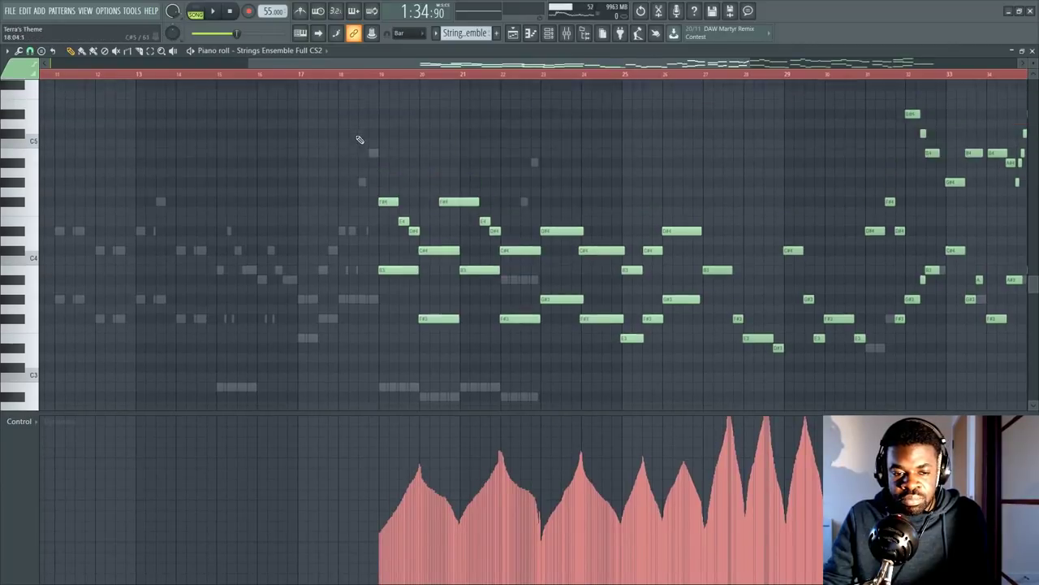
pyautogui.scroll(-2, 451, 178)
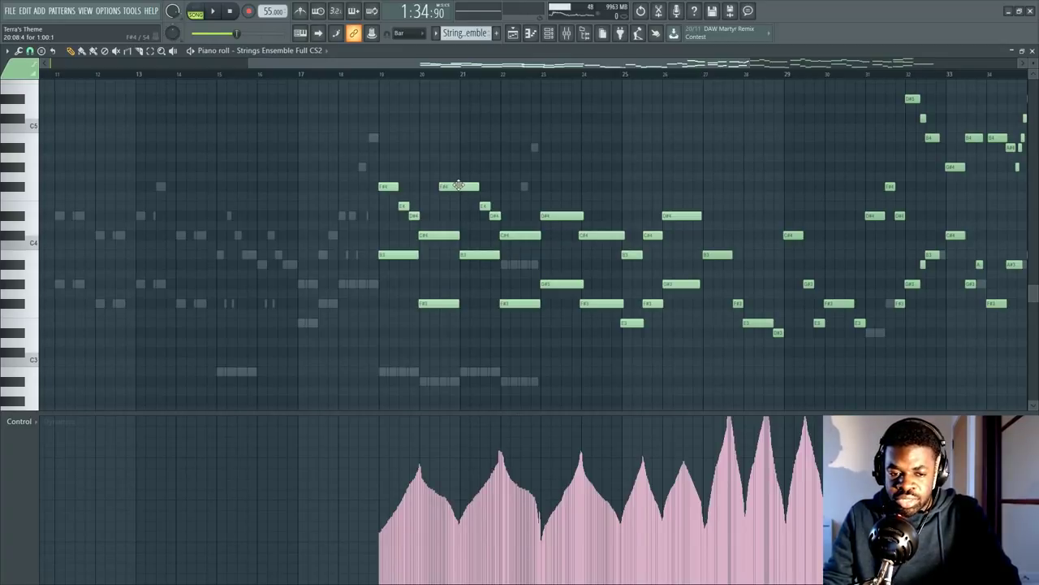
pyautogui.click(459, 185)
pyautogui.click(26, 188)
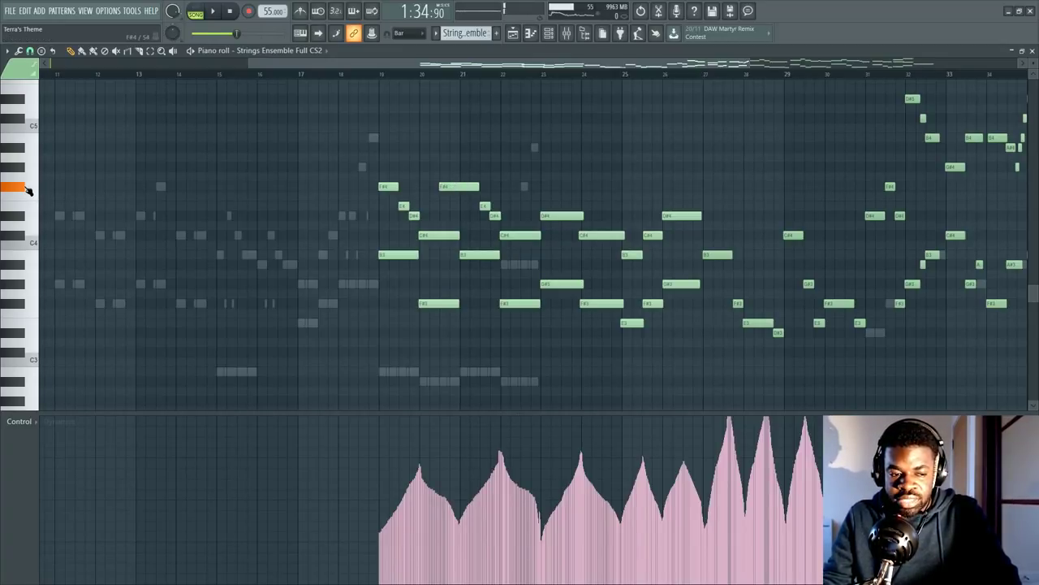
pyautogui.click(4, 191)
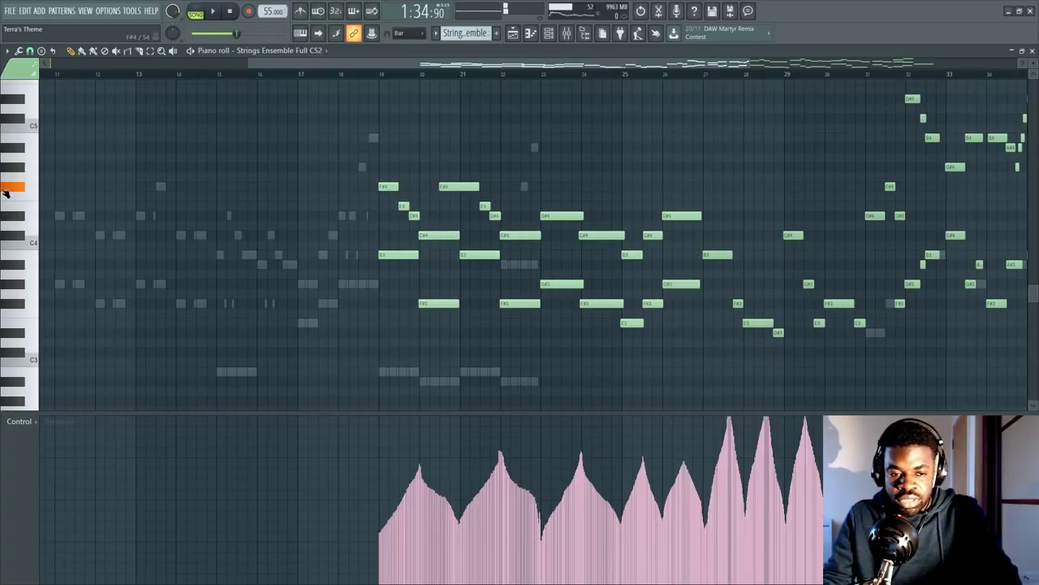
# View the MIDI controller settings of the first Strings Ensemble Full CS2 channel and reopen its notes.
pyautogui.press('F6')
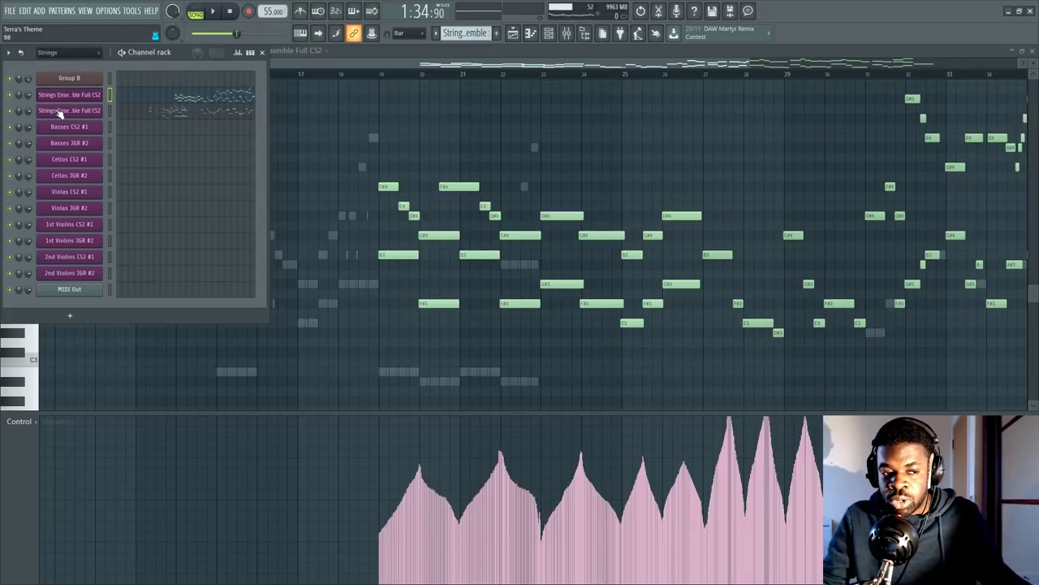
pyautogui.click(76, 95)
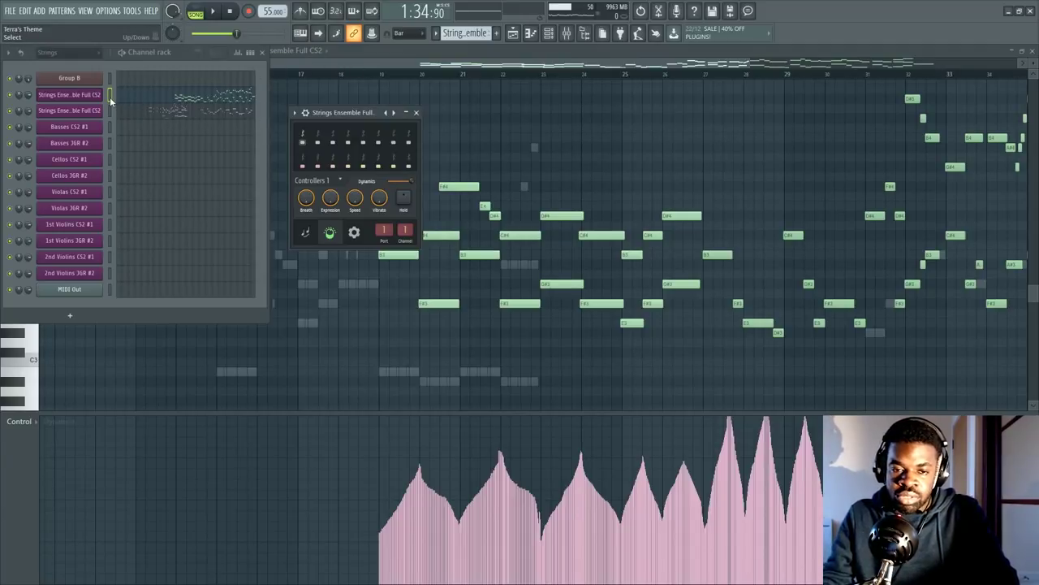
pyautogui.click(170, 99)
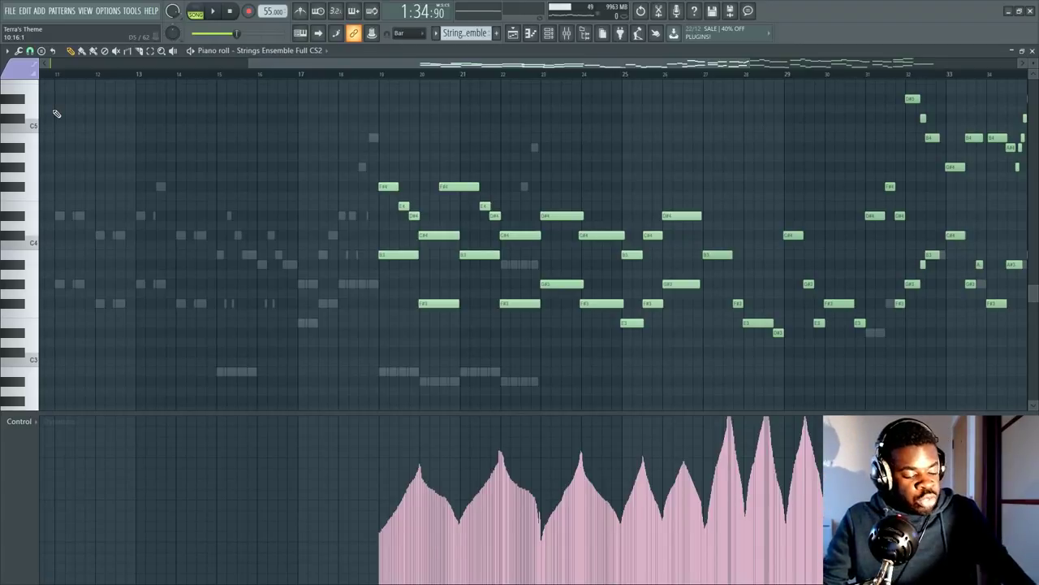
# Examine the Dynamics curve of the first Strings Ensemble Full CS2 channel from bar 19 onward.
pyautogui.press('F6')
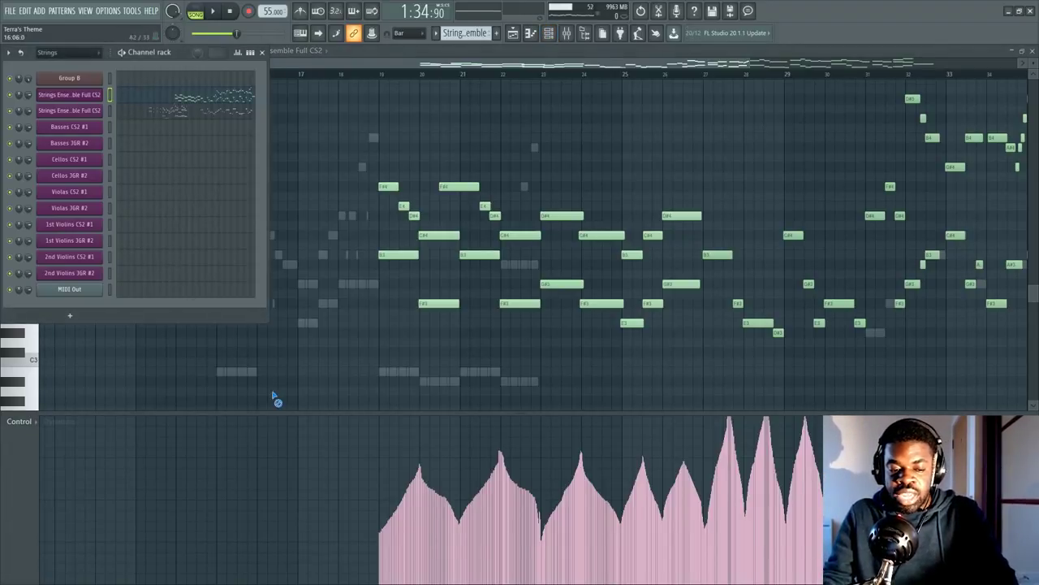
pyautogui.press('F6')
pyautogui.scroll(-3, 460, 74)
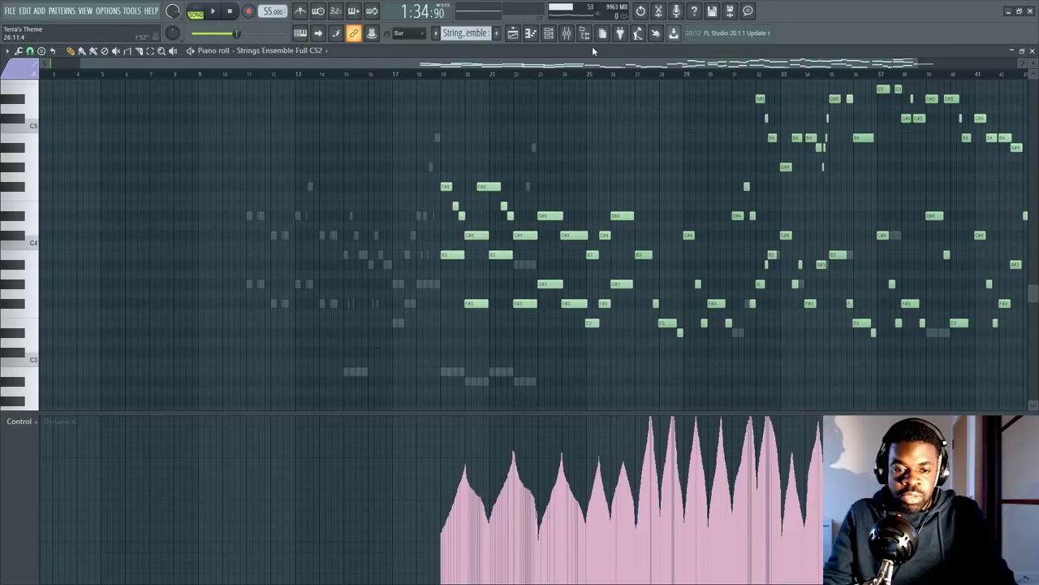
pyautogui.hscroll(3, 552, 89)
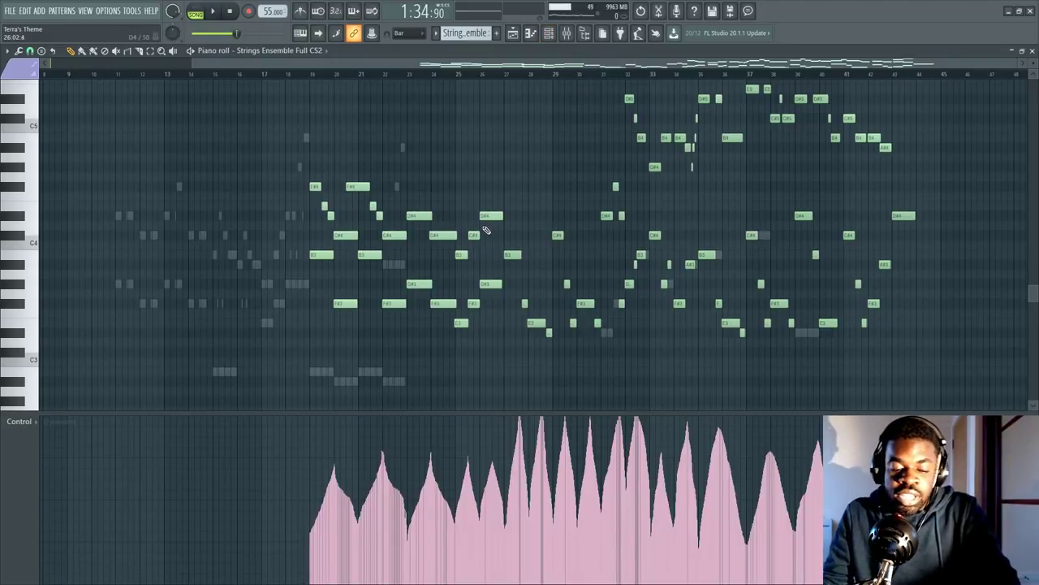
# Check the string tracks in the playlist and reopen the first Strings Ensemble channel's notes with their velocities.
pyautogui.press('F5')
pyautogui.scroll(-2, 481, 244)
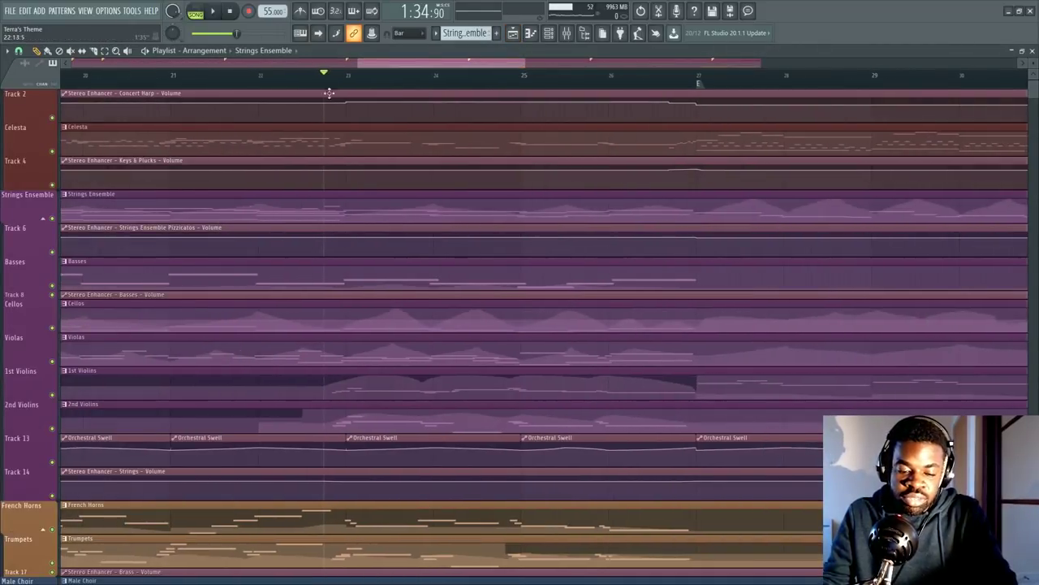
pyautogui.press('F6')
pyautogui.click(180, 103)
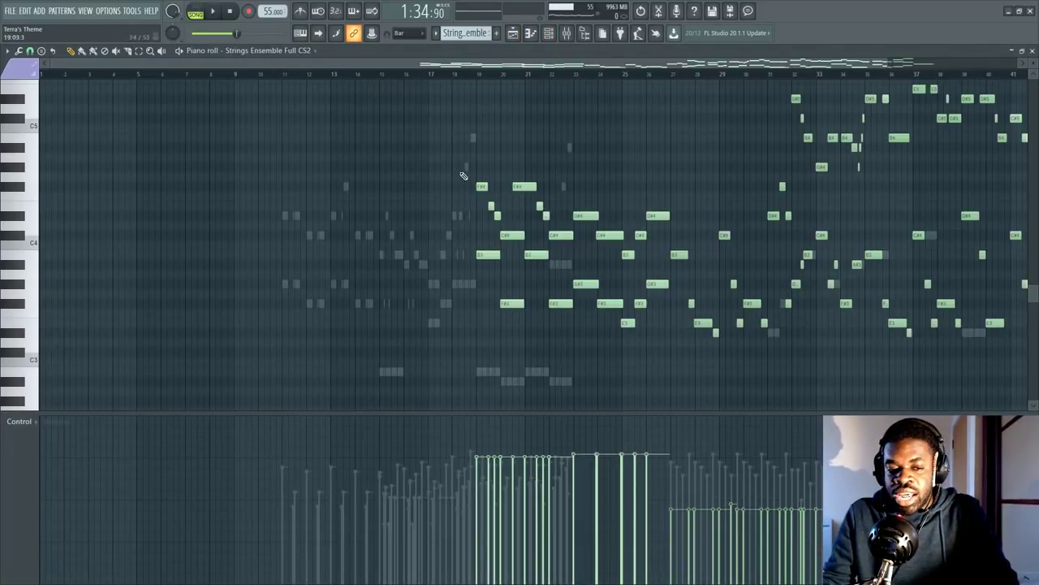
pyautogui.scroll(-3, 406, 87)
# Open the MIDI controller settings of the first Strings Ensemble Full CS2 channel and sweep its Dynamics control.
pyautogui.press('F6')
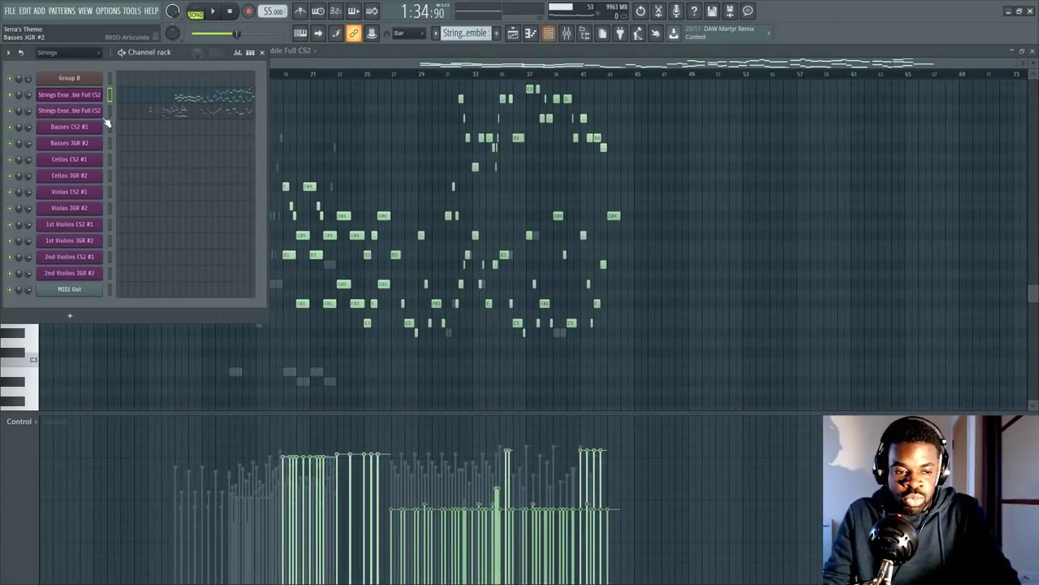
pyautogui.click(86, 96)
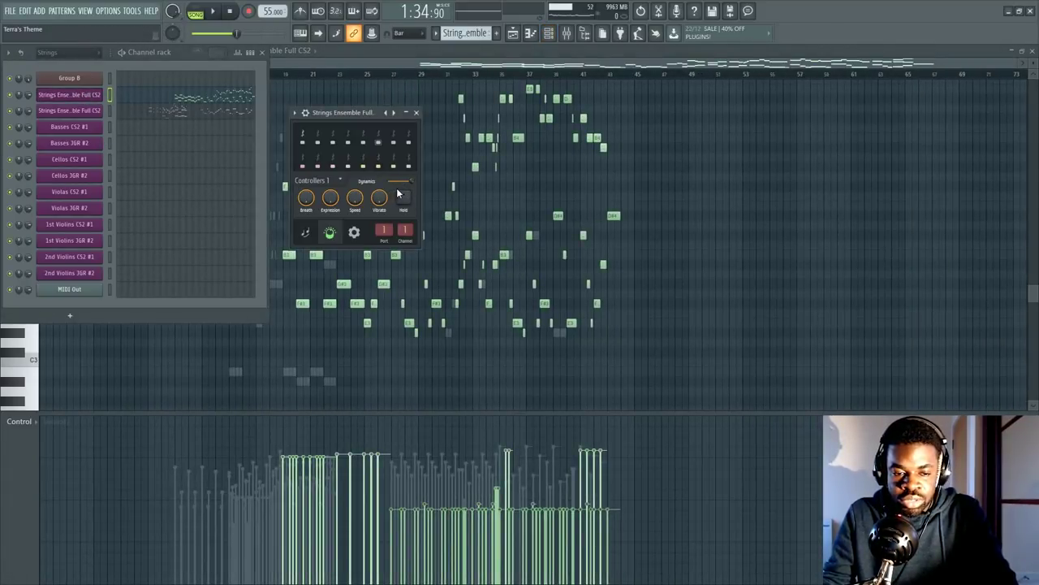
pyautogui.moveTo(403, 181); pyautogui.dragTo(412, 181)
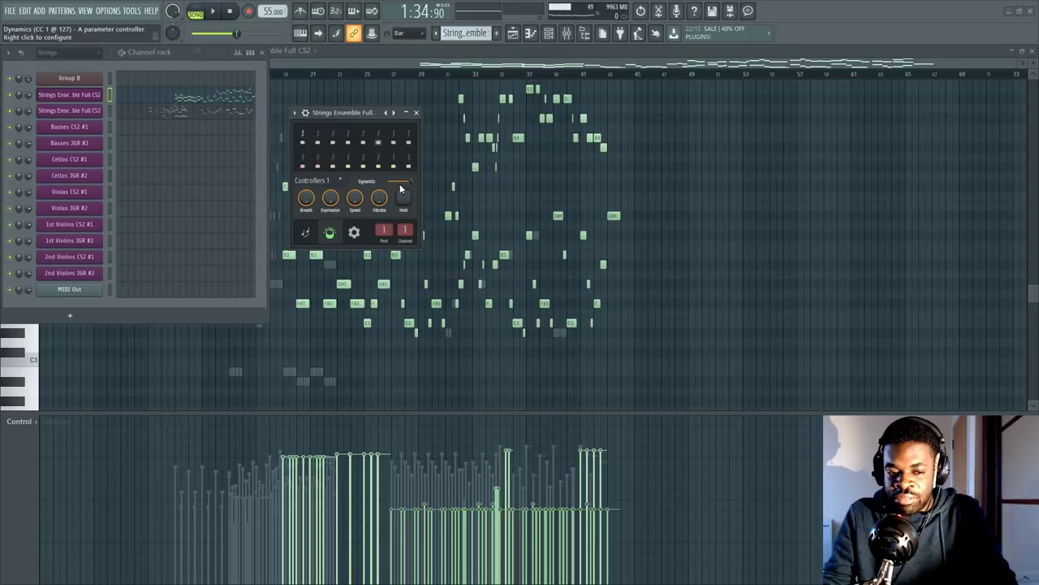
pyautogui.rightClick(404, 181)
pyautogui.click(390, 189)
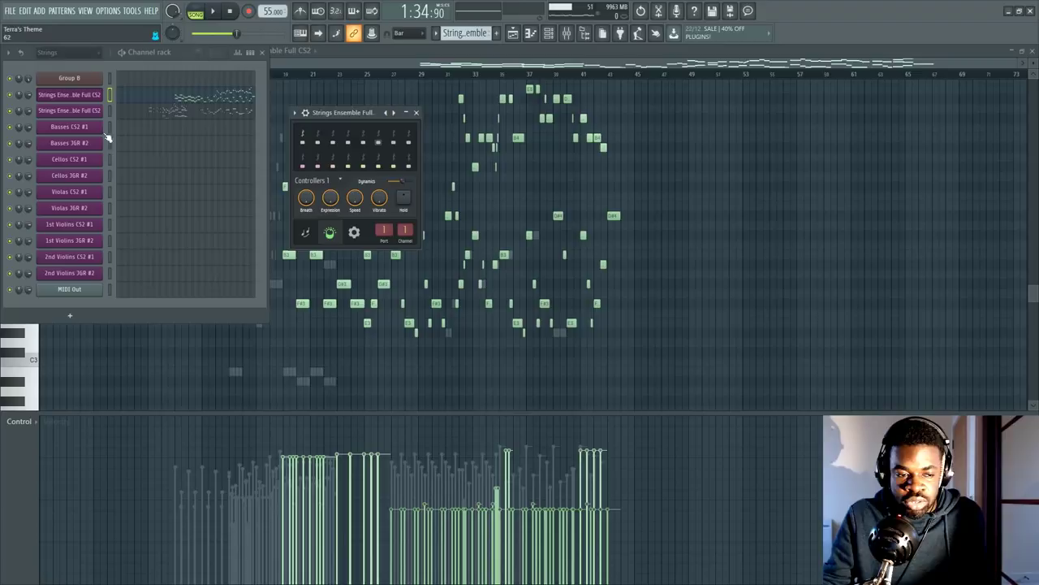
# View the Group B Kontakt instrument rack beside the string channels and close it, keeping the first Strings Ensemble's MIDI settings open.
pyautogui.click(69, 78)
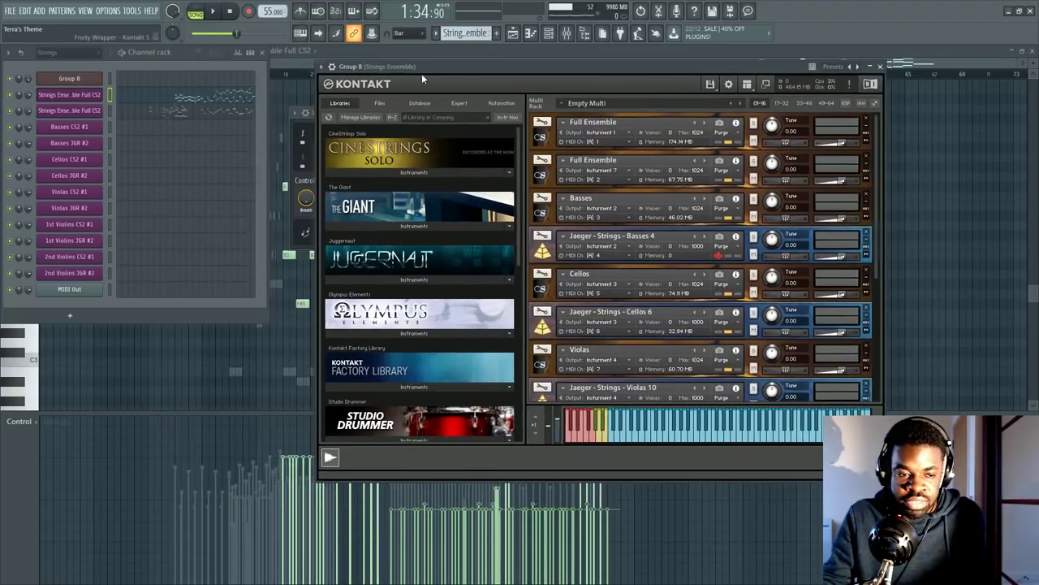
pyautogui.moveTo(228, 93); pyautogui.dragTo(420, 65)
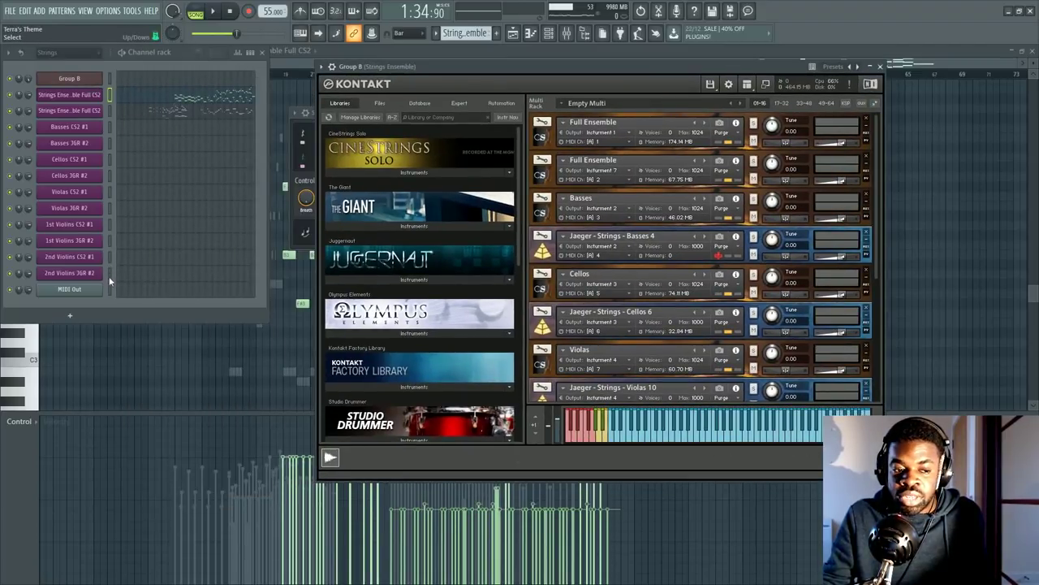
pyautogui.moveTo(109, 276); pyautogui.dragTo(111, 94)
pyautogui.click(111, 98)
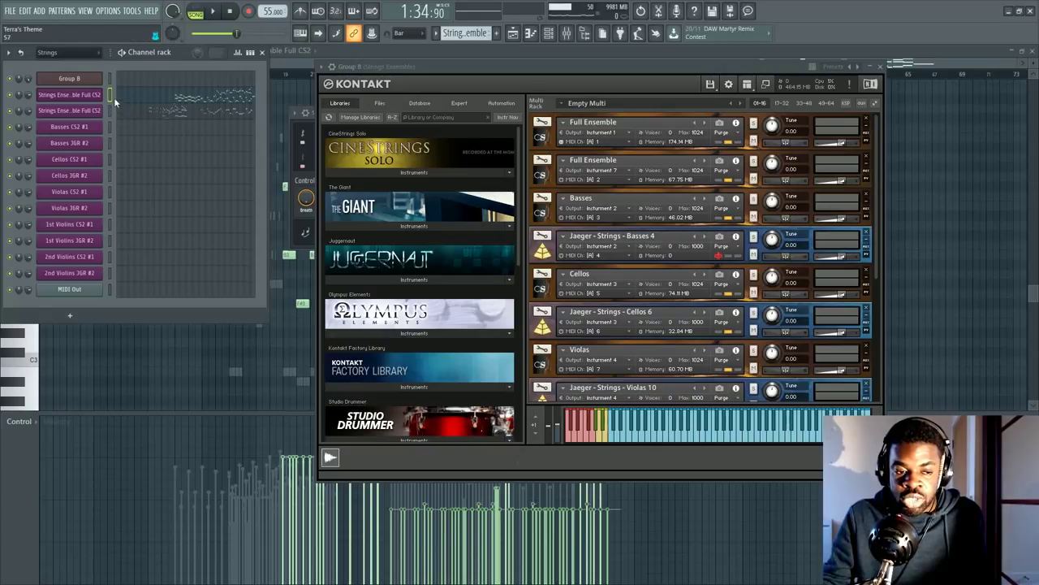
pyautogui.click(298, 126)
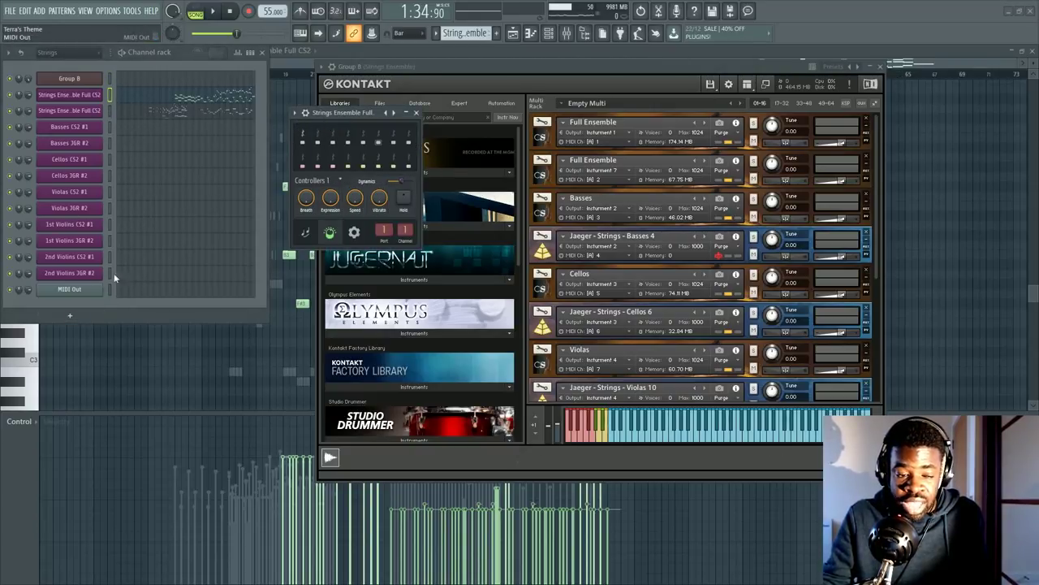
pyautogui.click(881, 66)
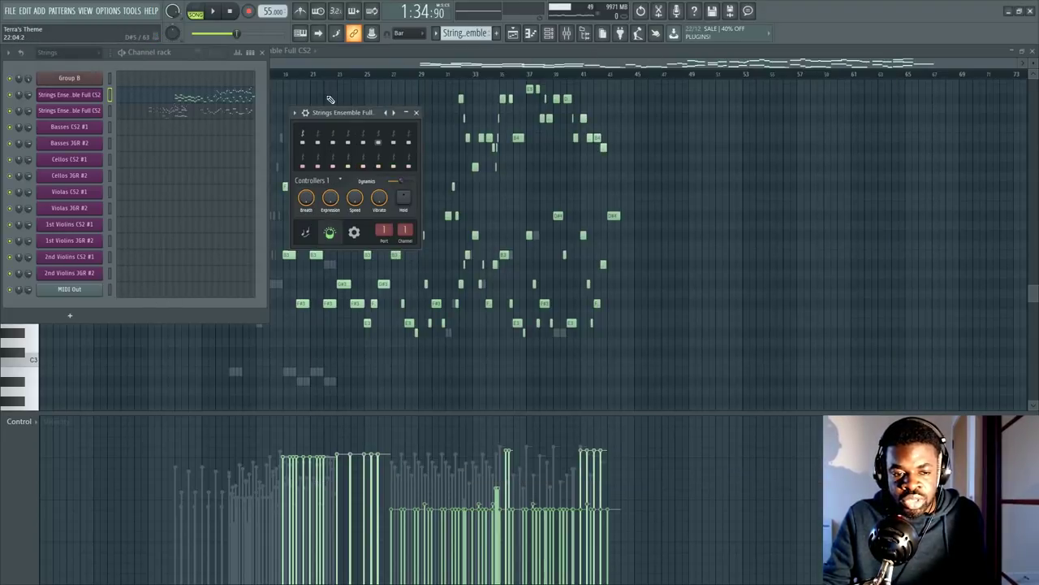
# Reposition the Strings Ensemble MIDI settings window and sweep its Dynamics controller.
pyautogui.moveTo(336, 112); pyautogui.dragTo(365, 95)
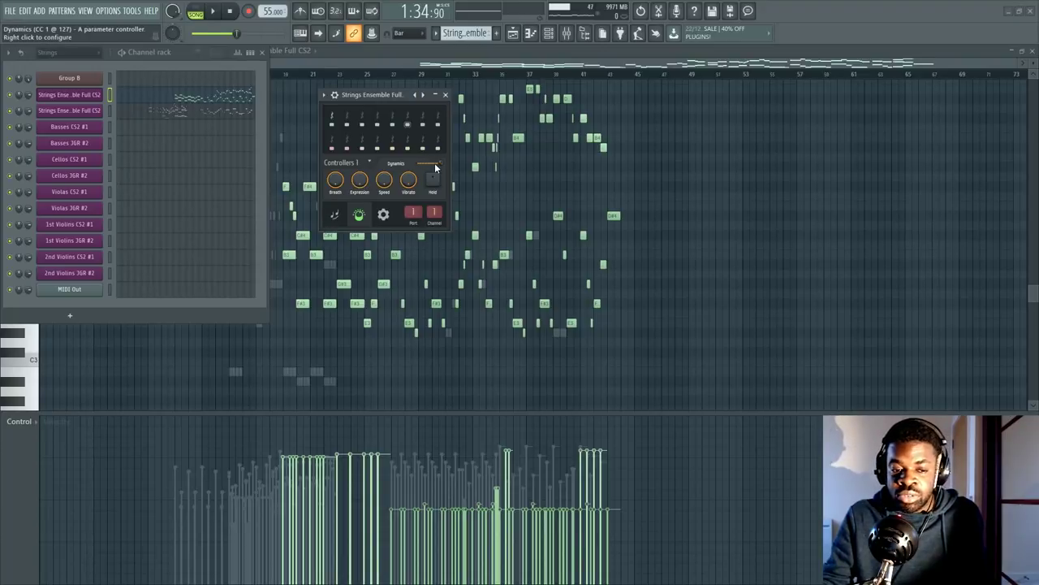
pyautogui.moveTo(433, 165); pyautogui.dragTo(439, 164)
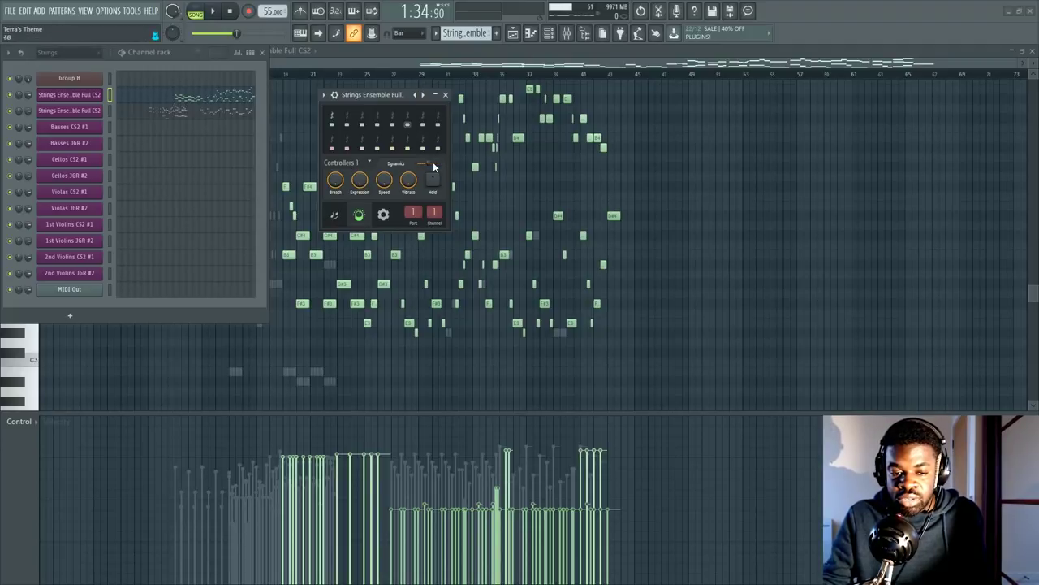
pyautogui.rightClick(432, 166)
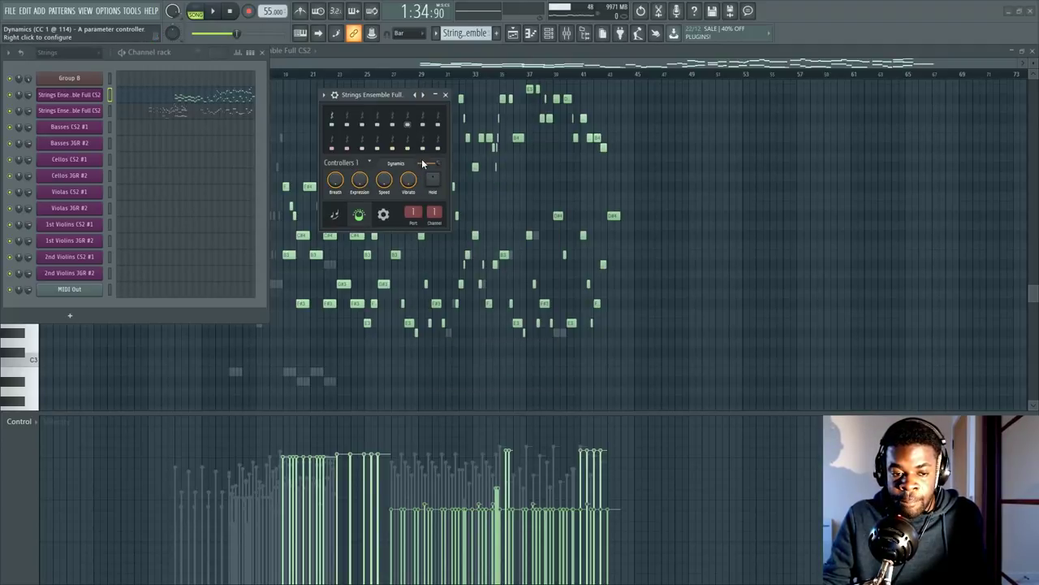
pyautogui.click(432, 175)
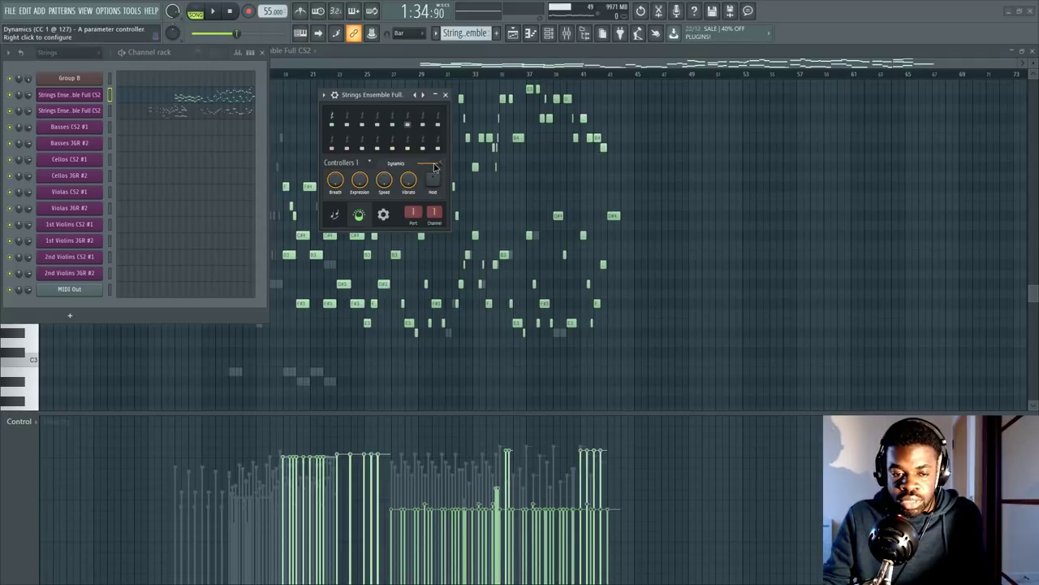
# View the generic link override settings of the Dynamics controller and dismiss them.
pyautogui.rightClick(433, 165)
pyautogui.click(485, 313)
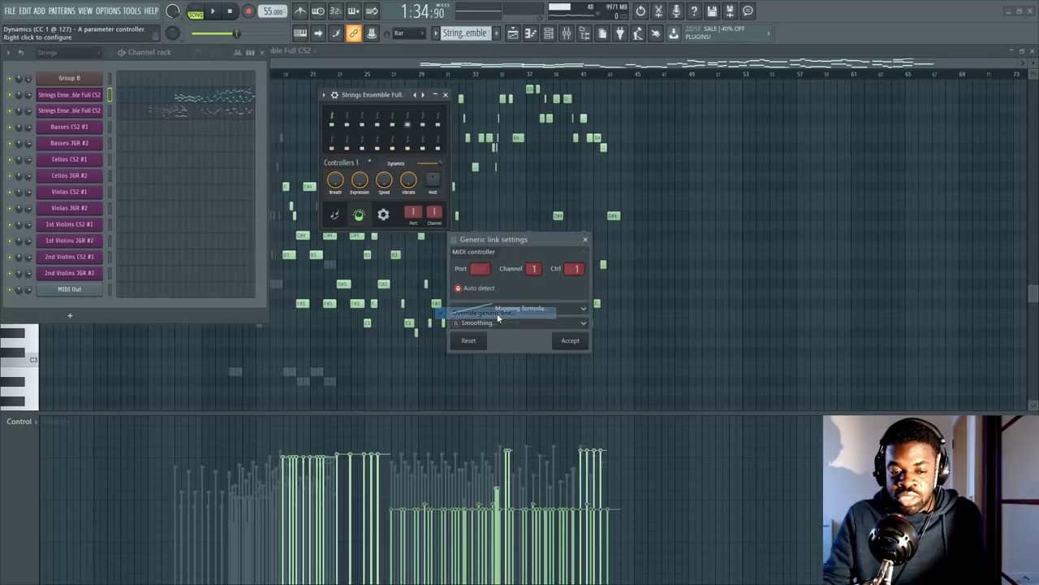
pyautogui.press('Escape')
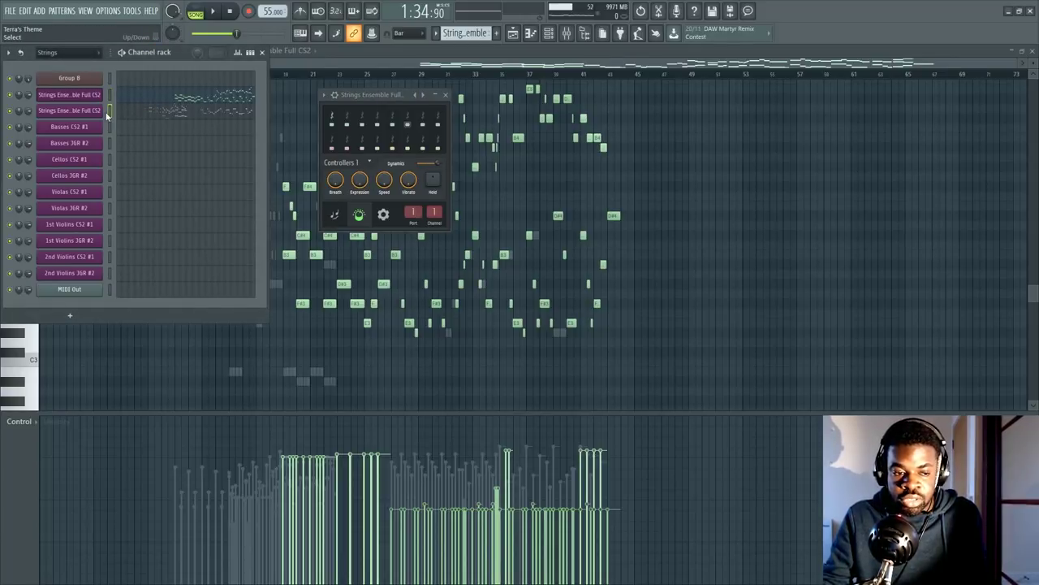
# Sweep the Dynamics control of the second Strings Ensemble Full CS2 channel, then return to the first channel's MIDI settings.
pyautogui.click(97, 111)
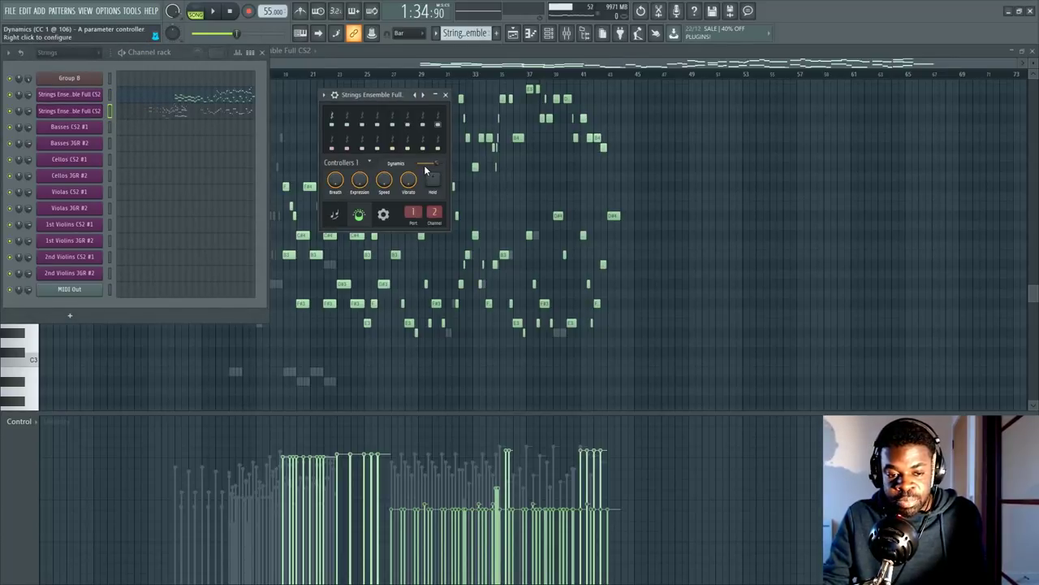
pyautogui.moveTo(440, 164); pyautogui.dragTo(423, 163)
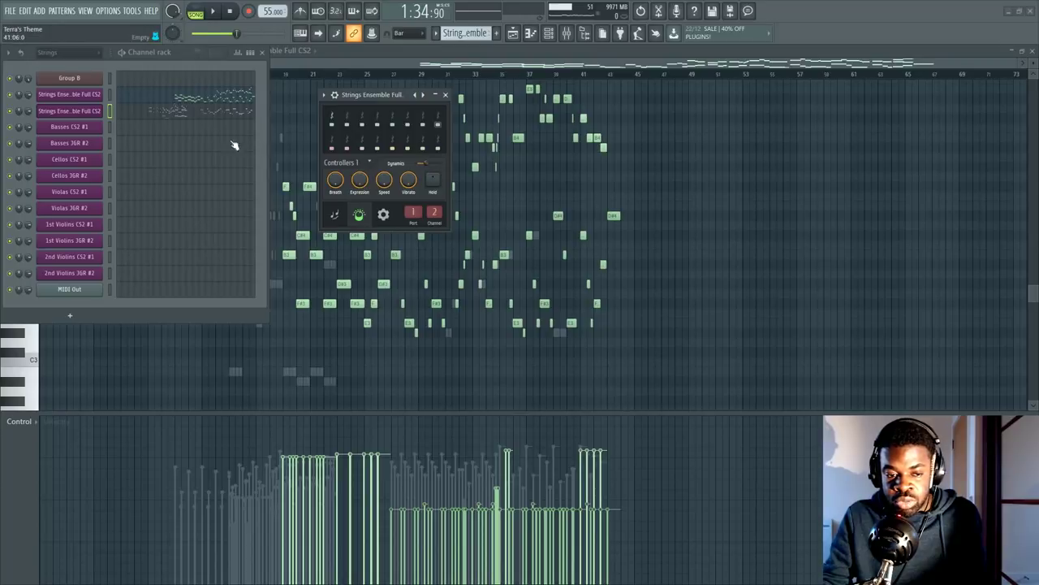
pyautogui.click(89, 96)
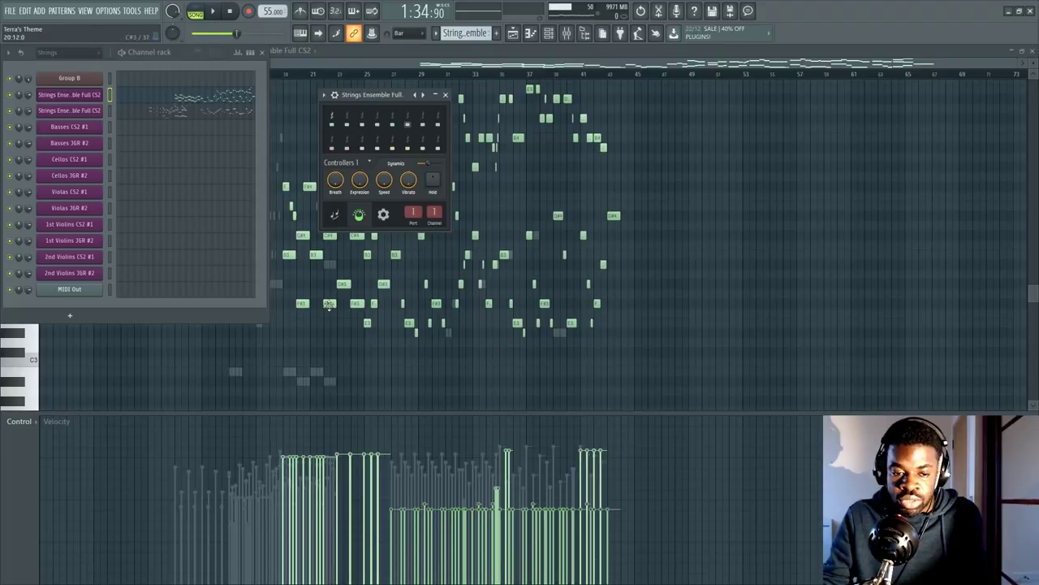
# Open the Dynamics events of the first Strings Ensemble channel in the piano roll and inspect the curve.
pyautogui.rightClick(434, 168)
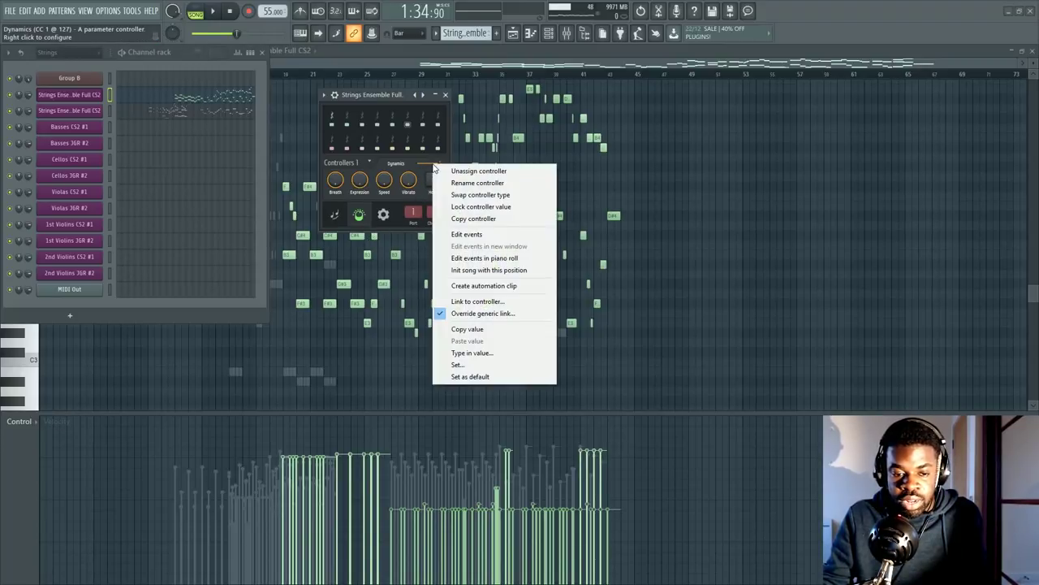
pyautogui.click(488, 259)
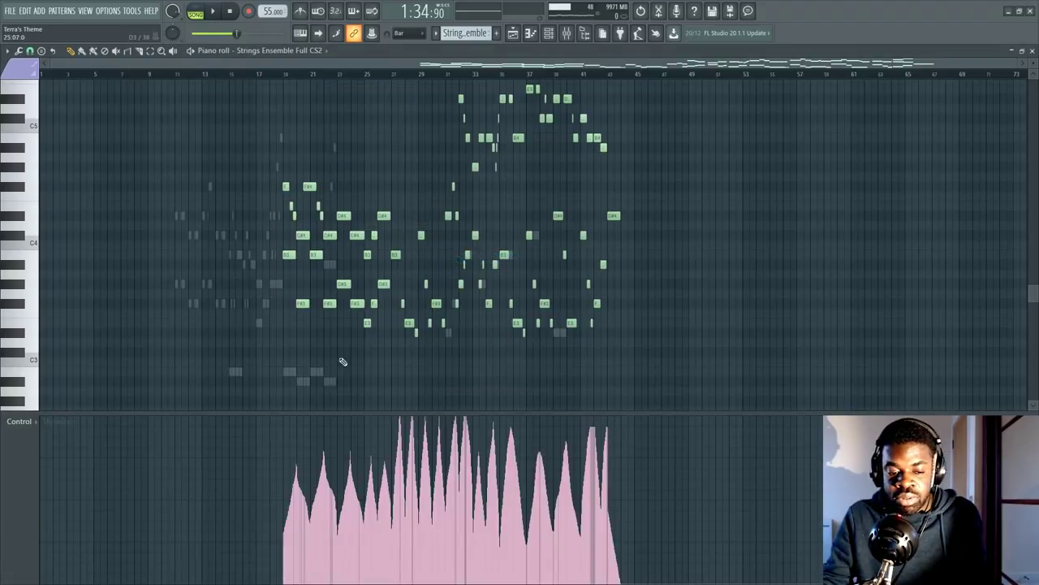
pyautogui.scroll(3, 290, 74)
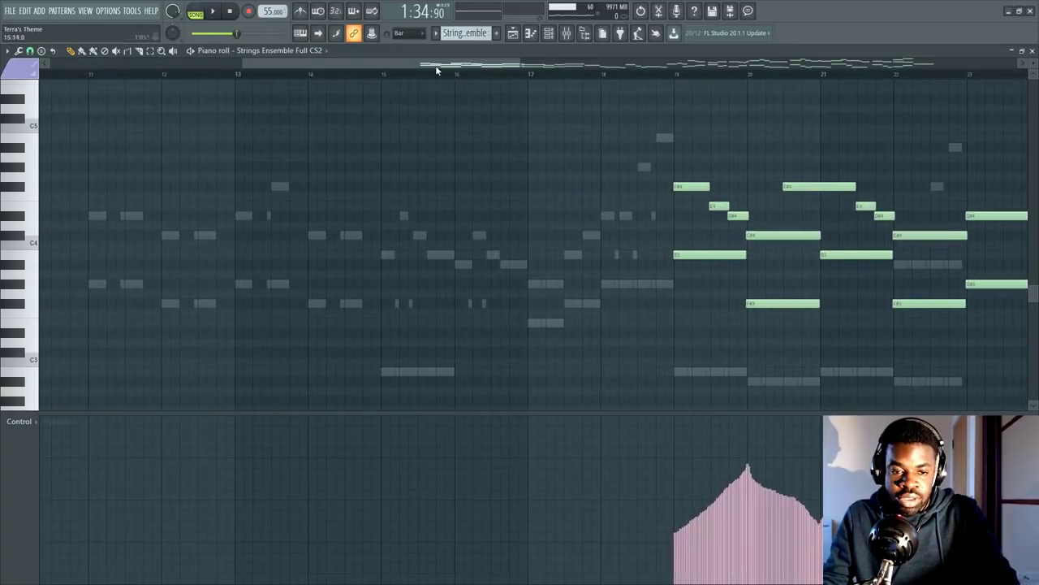
pyautogui.scroll(-6, 455, 69)
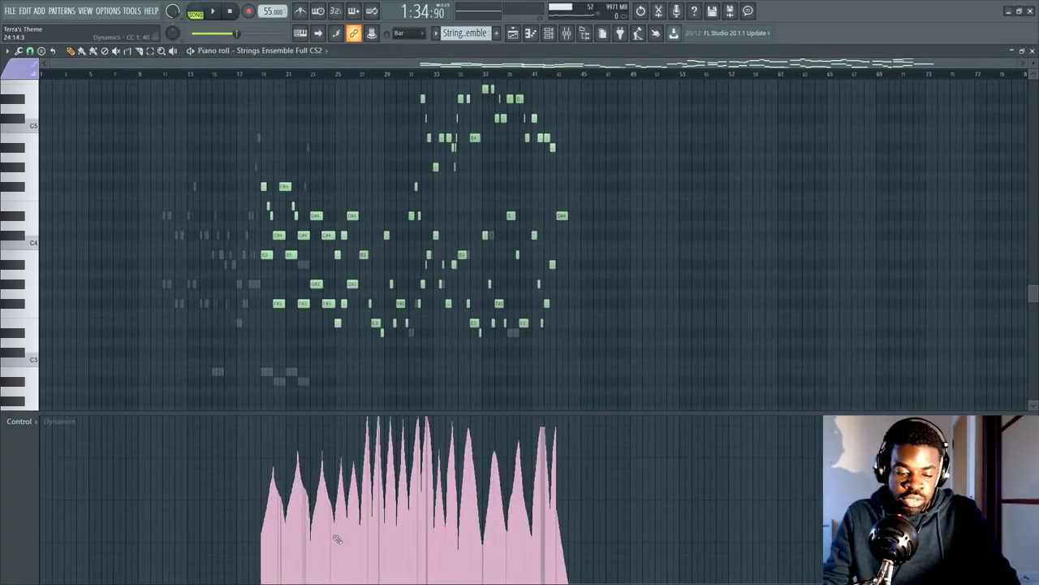
# Replace the Dynamics events with a smooth curve starting just before bar 19, peaking near bar 21, dipping past bar 22 and rising again.
pyautogui.moveTo(281, 579)
pyautogui.mouseDown()
pyautogui.moveTo(266, 582)
pyautogui.moveTo(569, 583)
pyautogui.mouseUp()
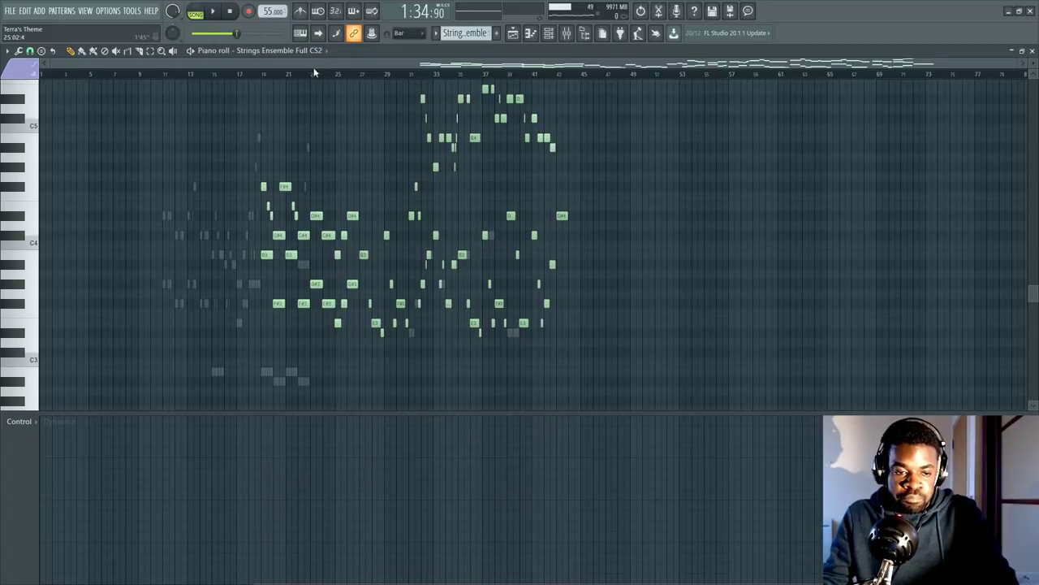
pyautogui.scroll(6, 315, 73)
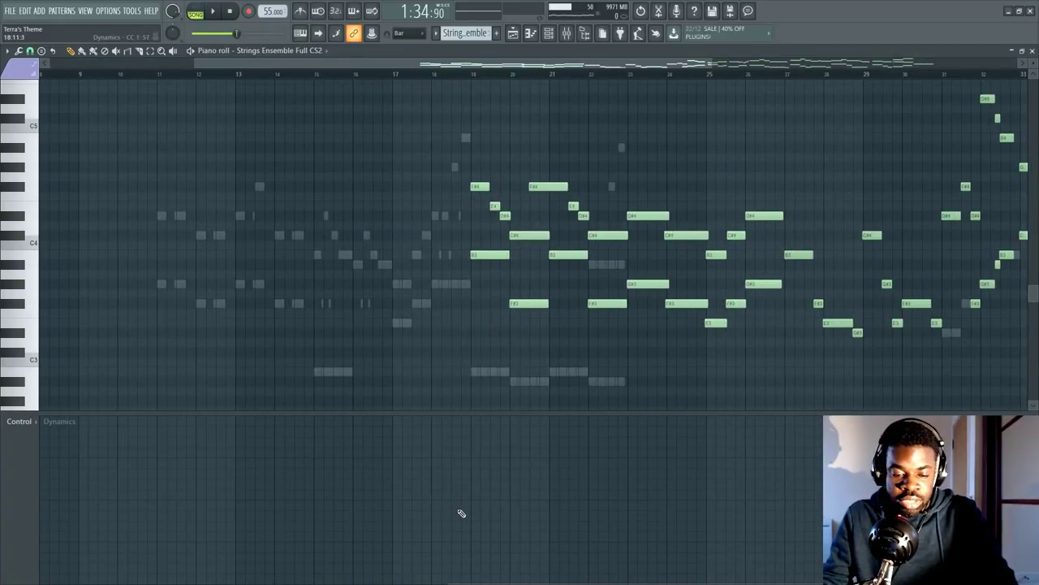
pyautogui.hotkey('ctrl', 'z')
# Play back the Strings Ensemble passage with the new Dynamics curve from bar 19 and again from bar 22.
pyautogui.scroll(5, 579, 74)
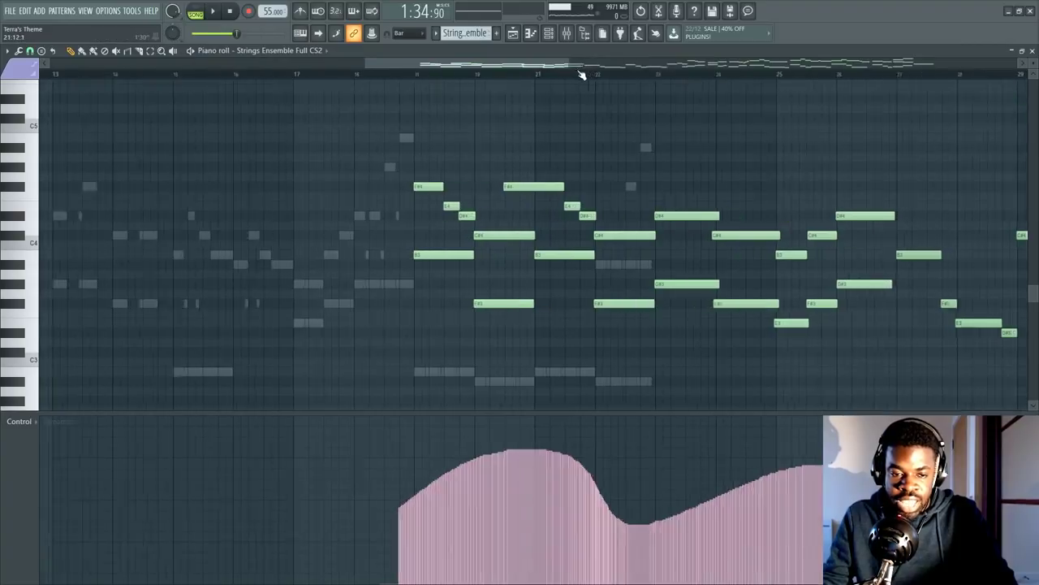
pyautogui.click(307, 78)
pyautogui.press('F6')
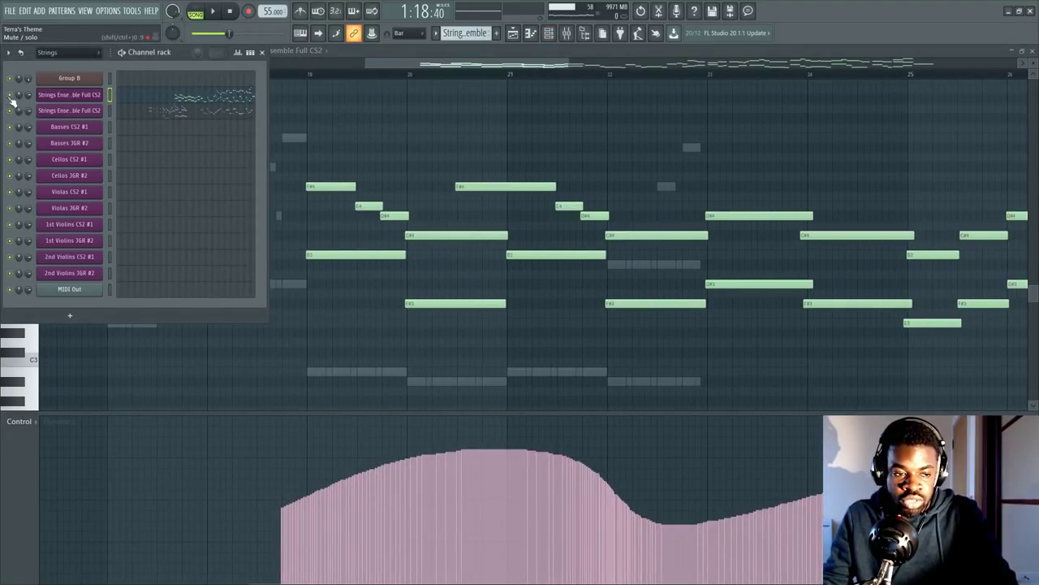
pyautogui.press('F6')
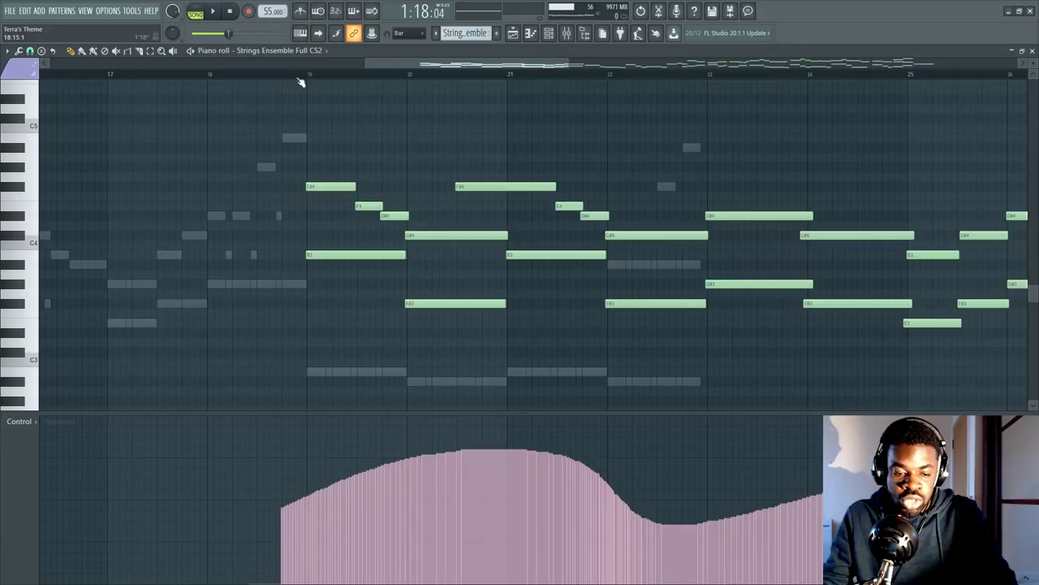
pyautogui.press('space')
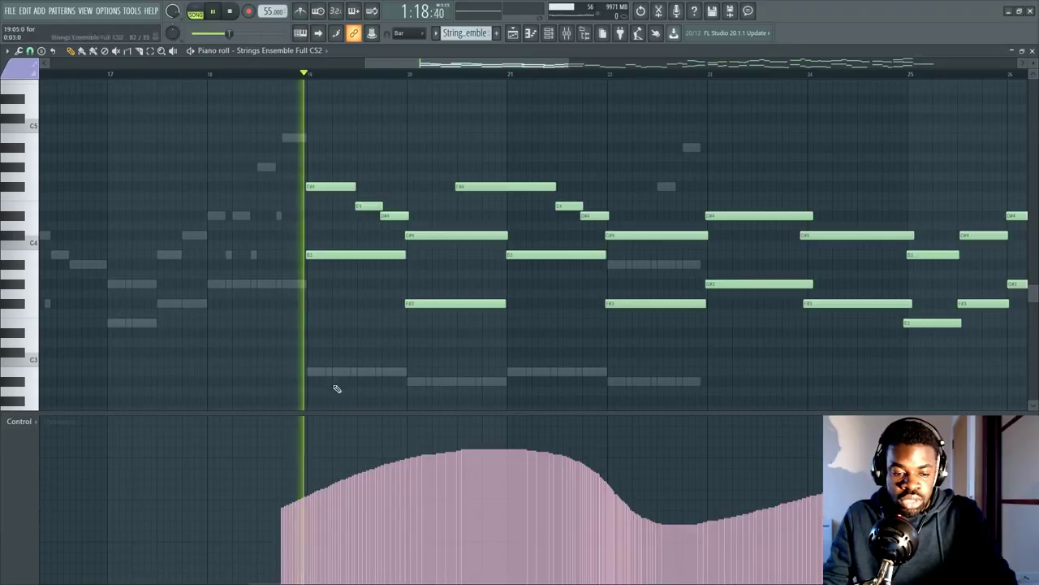
pyautogui.click(611, 77)
pyautogui.press('space')
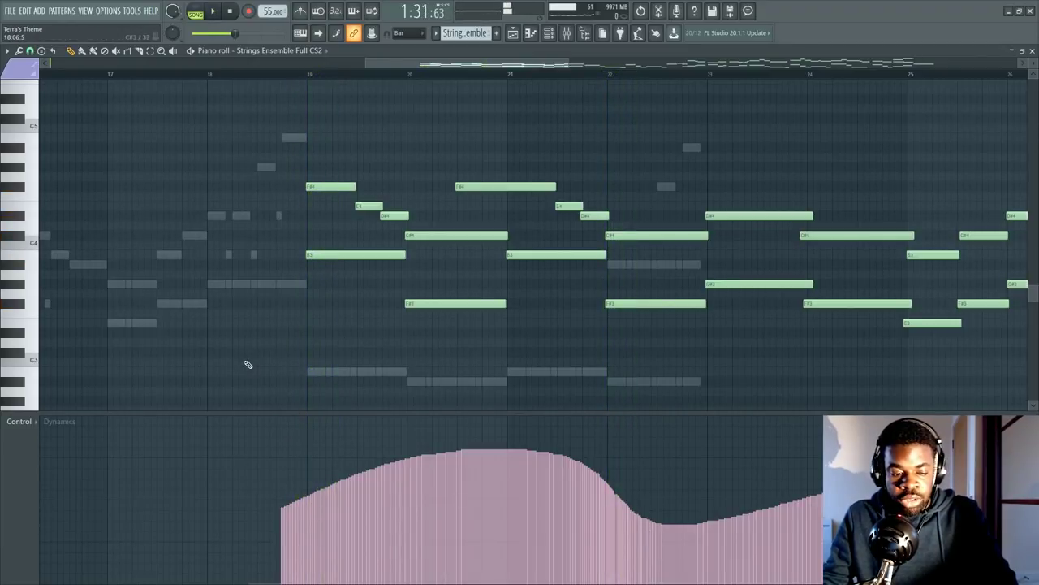
# Set the piano roll snap to 1/2 beat and draw a stepped Dynamics curve from mid-bar 18 past bar 24.
pyautogui.click(29, 50)
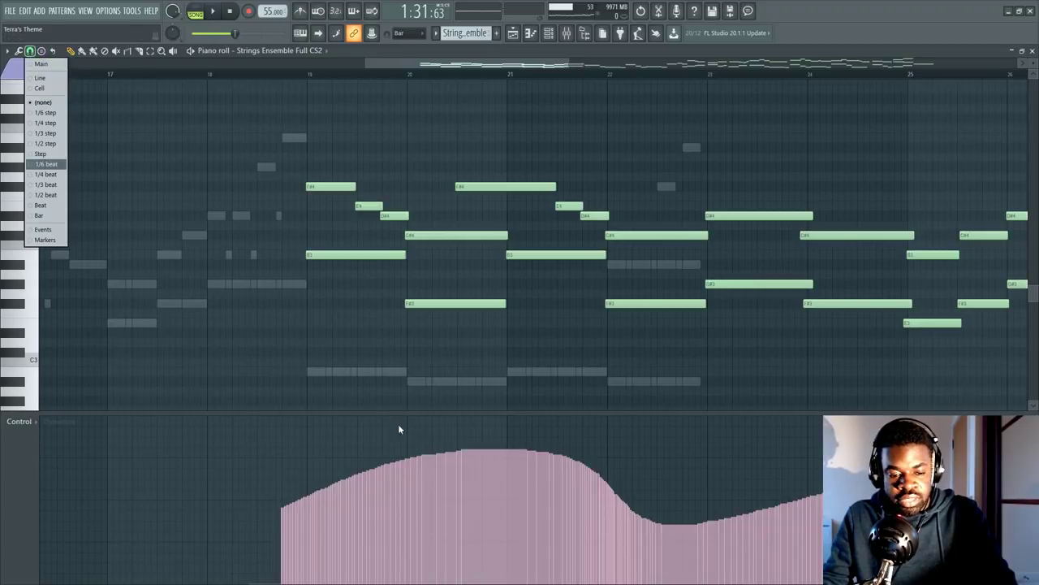
pyautogui.click(45, 164)
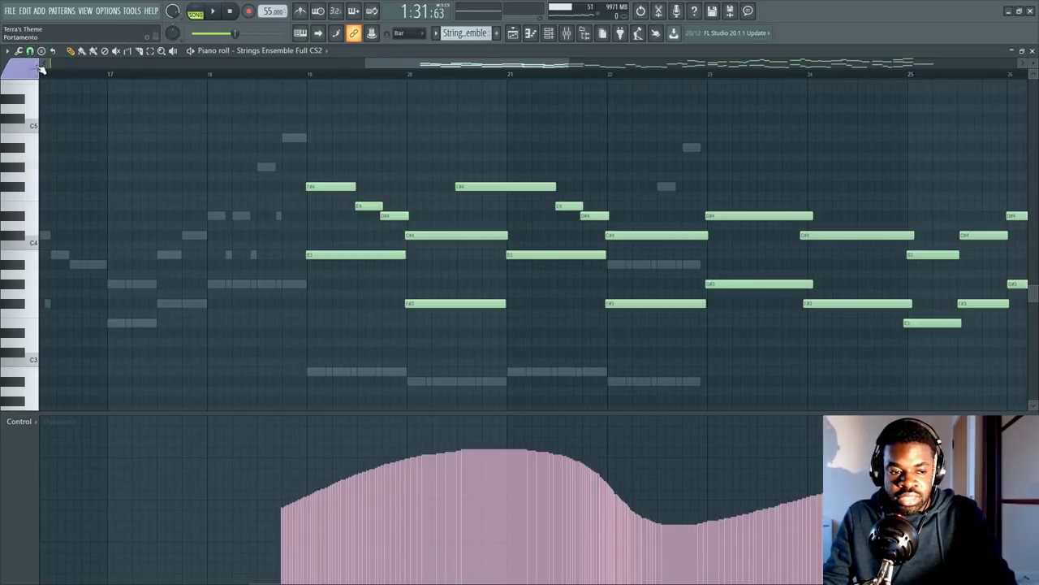
pyautogui.click(29, 51)
pyautogui.click(46, 195)
pyautogui.moveTo(258, 551)
pyautogui.mouseDown()
pyautogui.moveTo(310, 523)
pyautogui.moveTo(825, 531)
pyautogui.mouseUp()
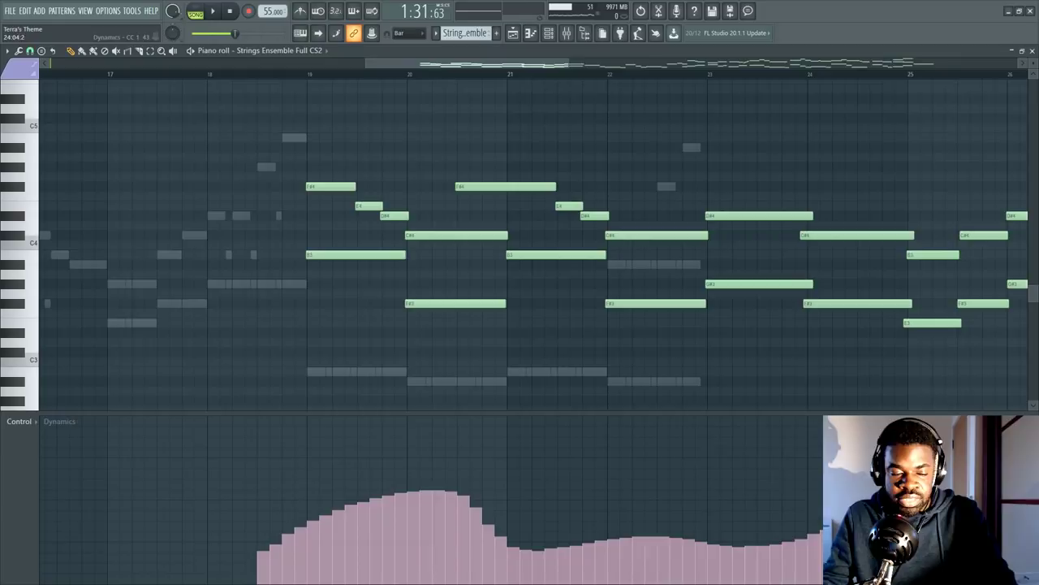
# Draw smooth, unsnapped Dynamics waves from bar 19 onward and exaggerate them into nearly full-range swells.
pyautogui.click(29, 50)
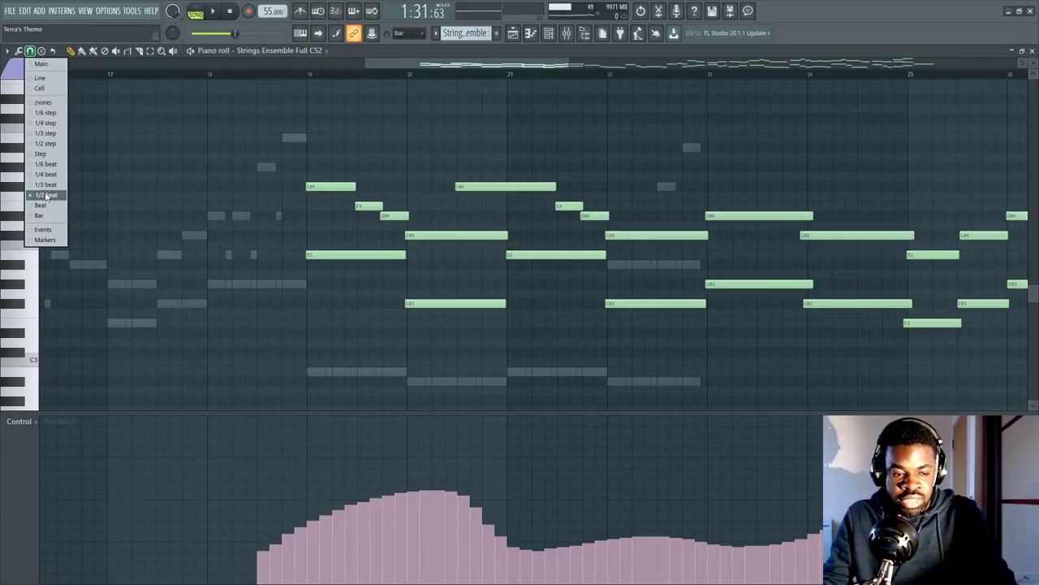
pyautogui.click(46, 196)
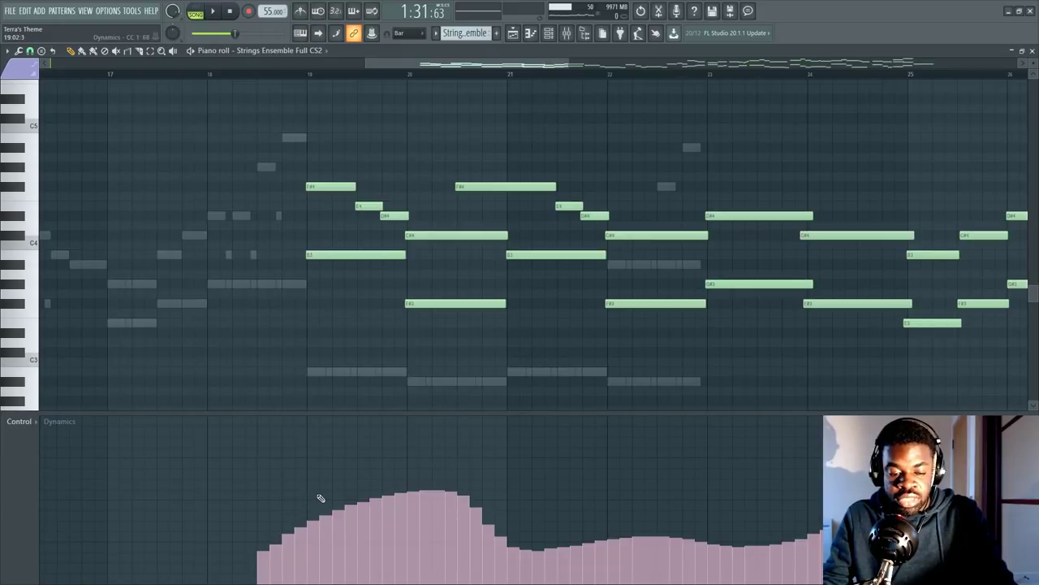
pyautogui.moveTo(321, 498)
pyautogui.mouseDown()
pyautogui.moveTo(652, 528)
pyautogui.moveTo(812, 475)
pyautogui.moveTo(505, 477)
pyautogui.mouseUp()
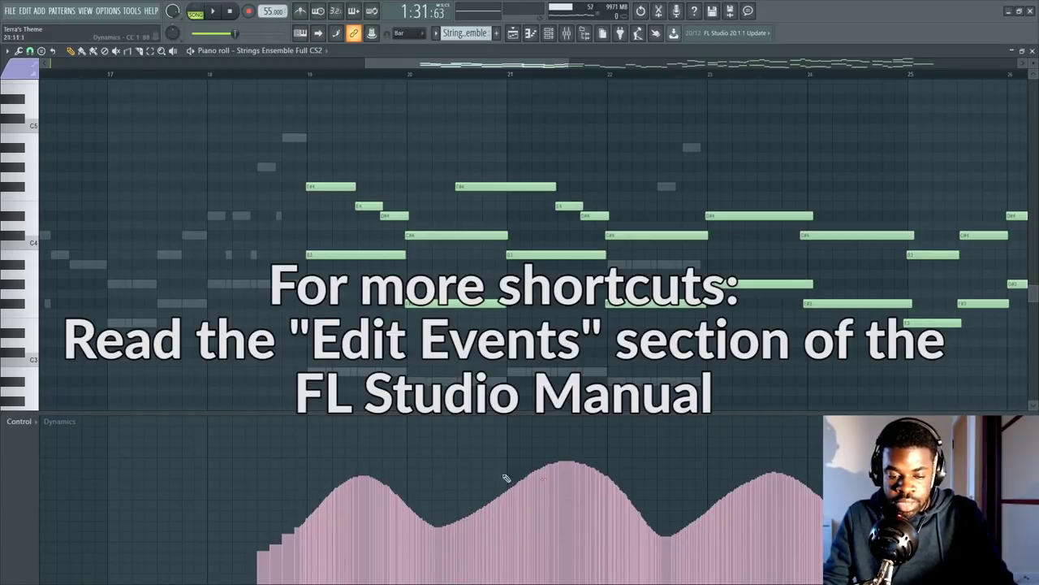
pyautogui.moveTo(324, 519)
pyautogui.mouseDown()
pyautogui.moveTo(333, 572)
pyautogui.moveTo(442, 561)
pyautogui.moveTo(816, 443)
pyautogui.moveTo(1033, 471)
pyautogui.mouseUp()
# Play back the strings with the exaggerated Dynamics swells from just before bar 19.
pyautogui.click(292, 75)
pyautogui.press('space')
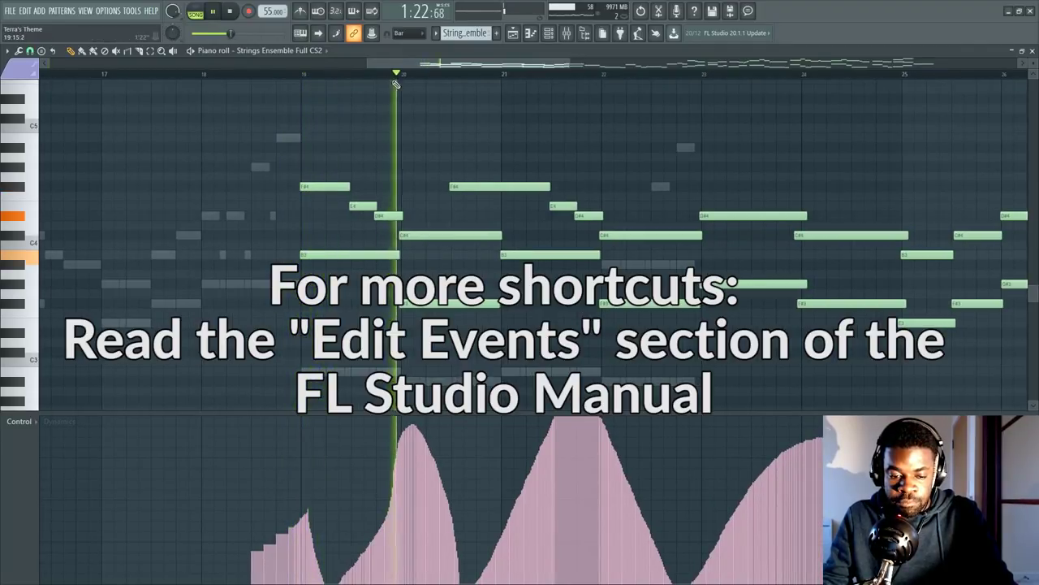
pyautogui.press('space')
# Undo the experimental Dynamics edits back to the original multi-peak curve of the Strings Ensemble.
pyautogui.hotkey('ctrl', 'z')
pyautogui.hotkey('ctrl', 'z')
pyautogui.hotkey('ctrl', 'z')
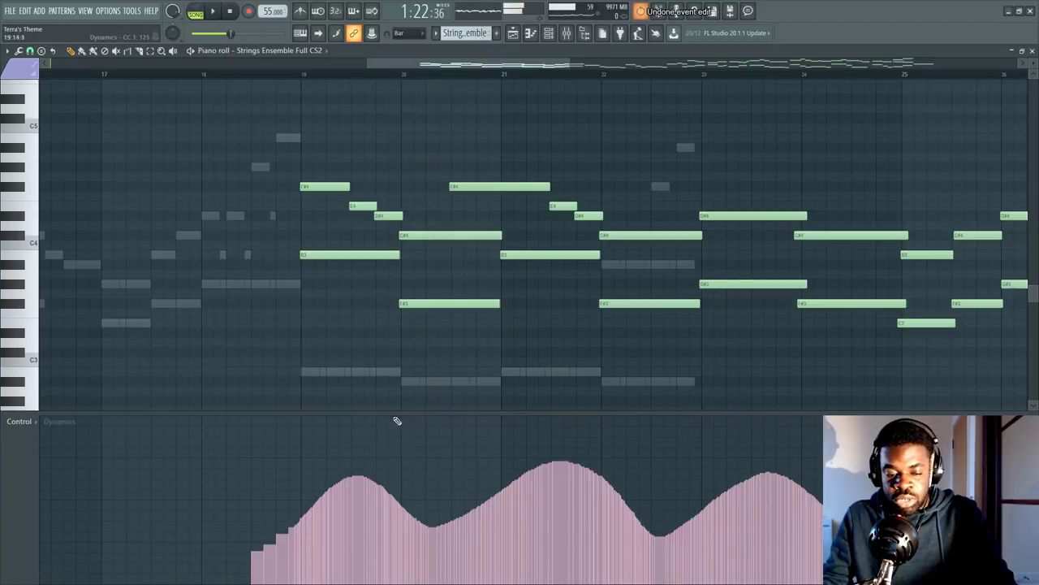
pyautogui.hotkey('ctrl', 'z')
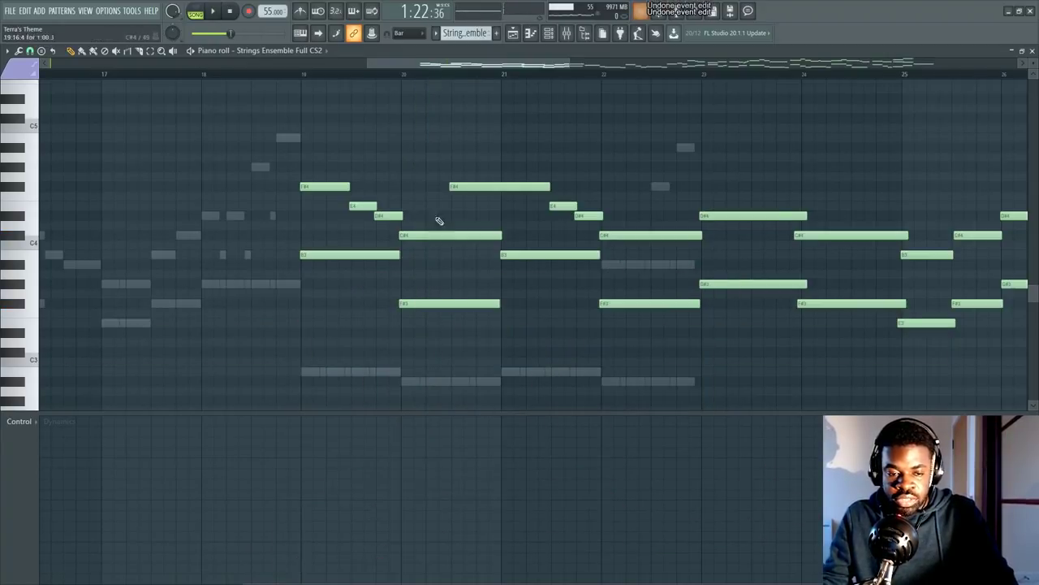
pyautogui.hotkey('ctrl', 'z')
# Look over the original Dynamics curve across the whole Strings Ensemble part and adjust the height of the event lane.
pyautogui.scroll(-5, 475, 75)
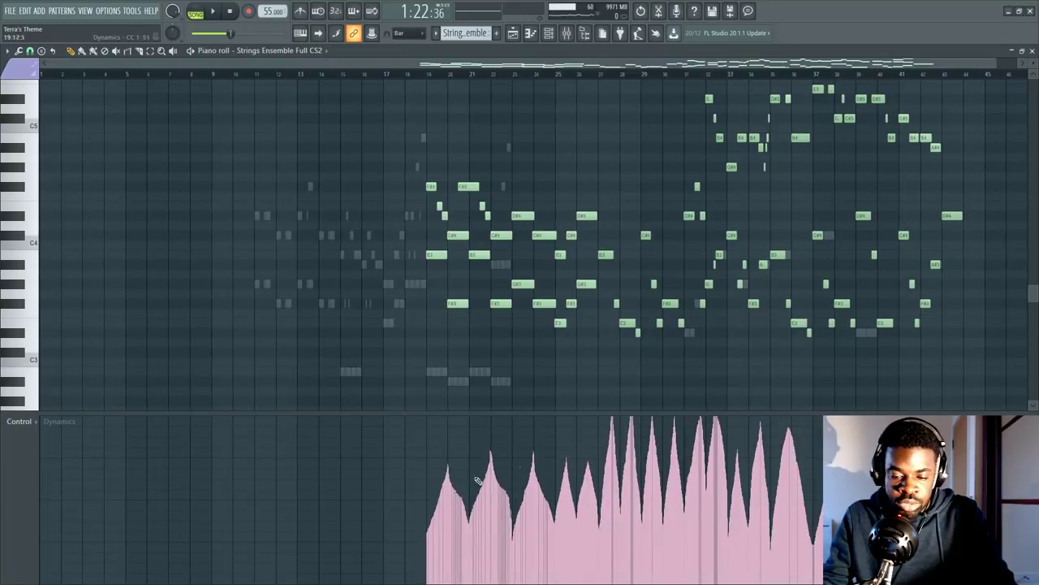
pyautogui.scroll(3, 597, 79)
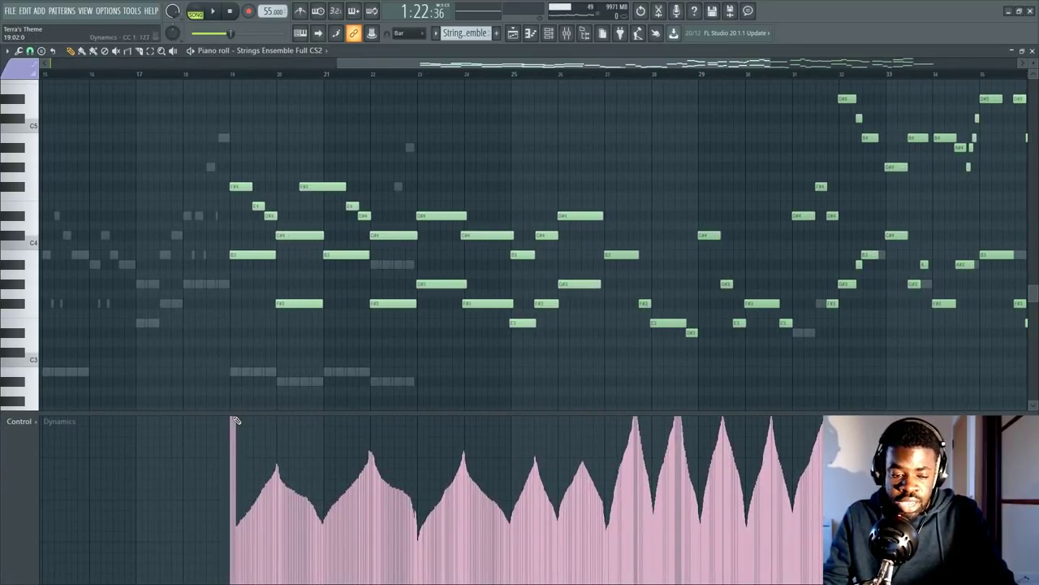
pyautogui.moveTo(232, 414); pyautogui.dragTo(235, 315)
pyautogui.scroll(-4, 240, 325)
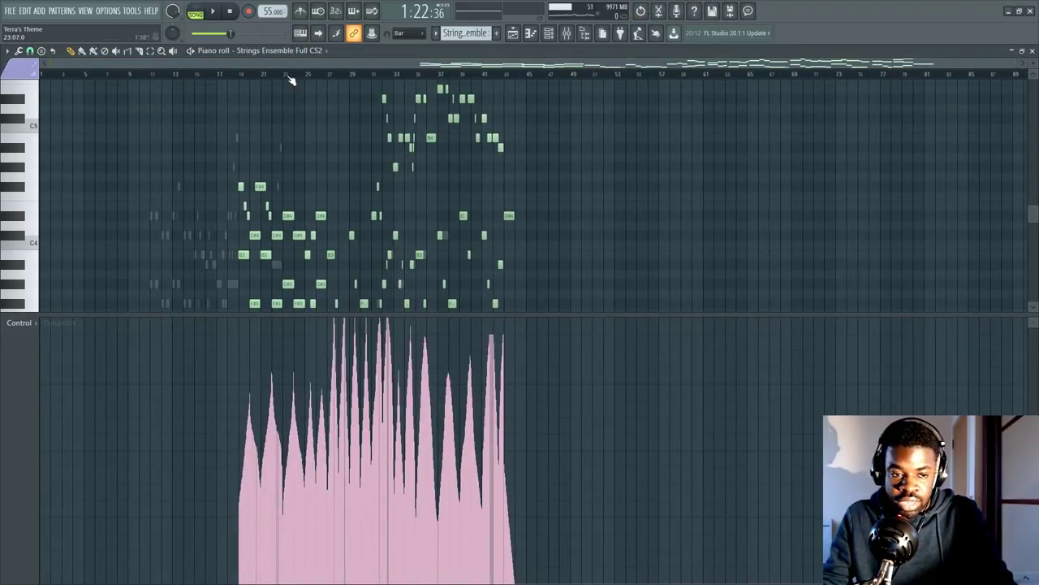
pyautogui.scroll(4, 420, 156)
pyautogui.scroll(-3, 447, 84)
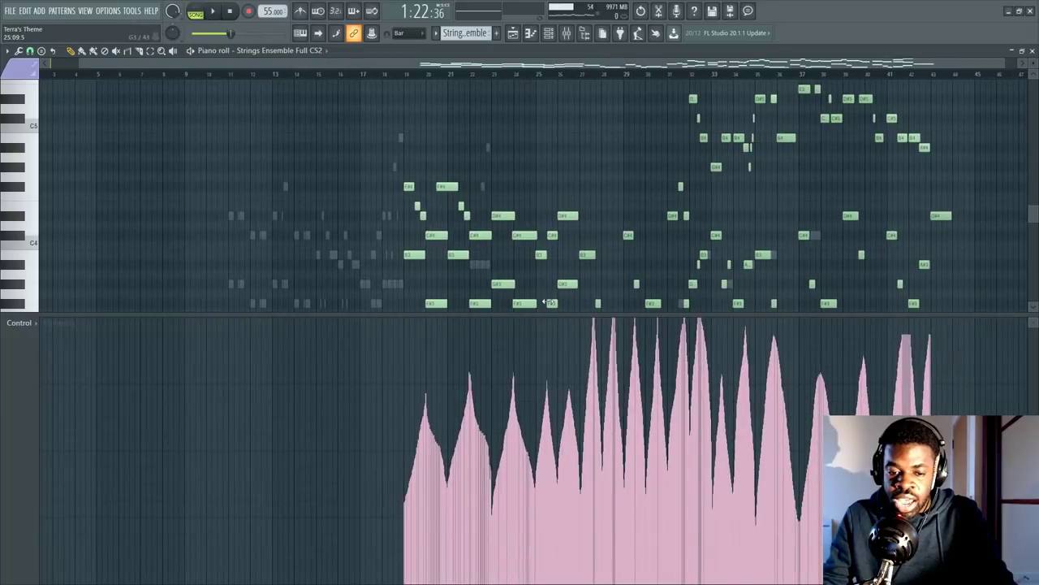
pyautogui.moveTo(545, 314); pyautogui.dragTo(544, 389)
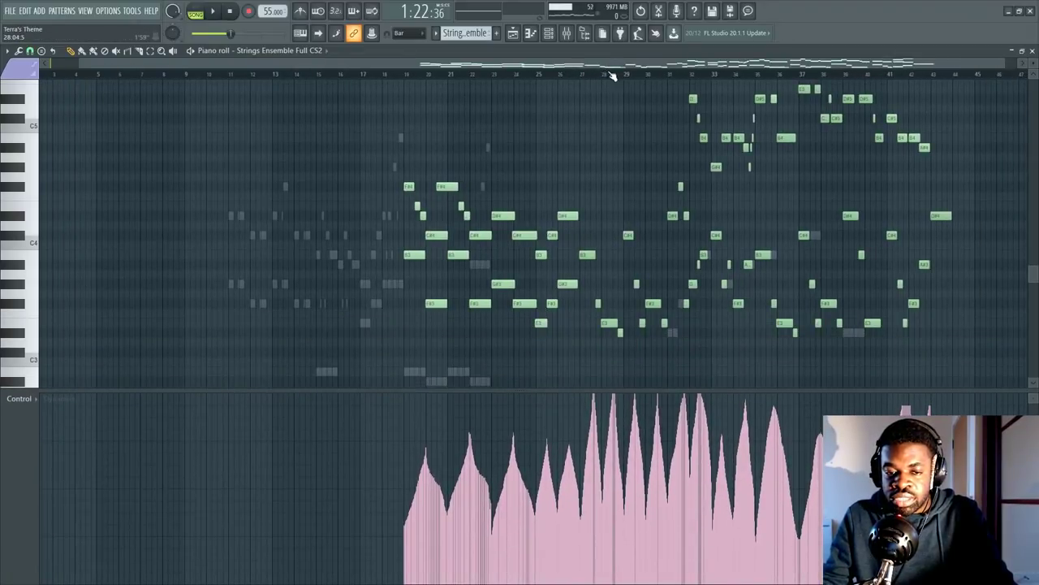
# Examine how the Dynamics swells line up with the Strings Ensemble phrases from bar 19 to bar 43.
pyautogui.scroll(2, 613, 76)
pyautogui.moveTo(520, 68); pyautogui.dragTo(552, 69)
pyautogui.scroll(-2, 552, 68)
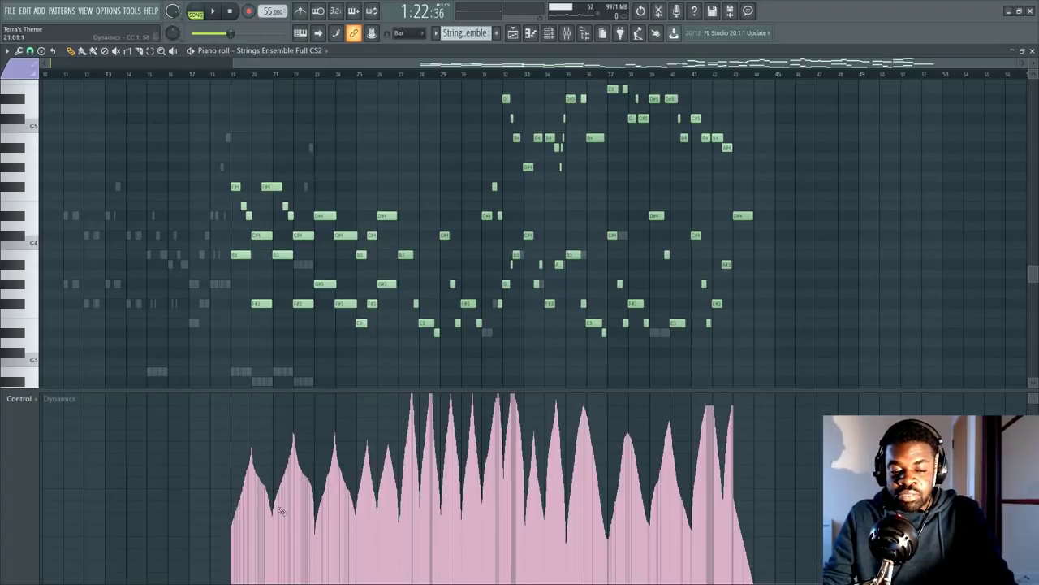
pyautogui.scroll(2, 250, 81)
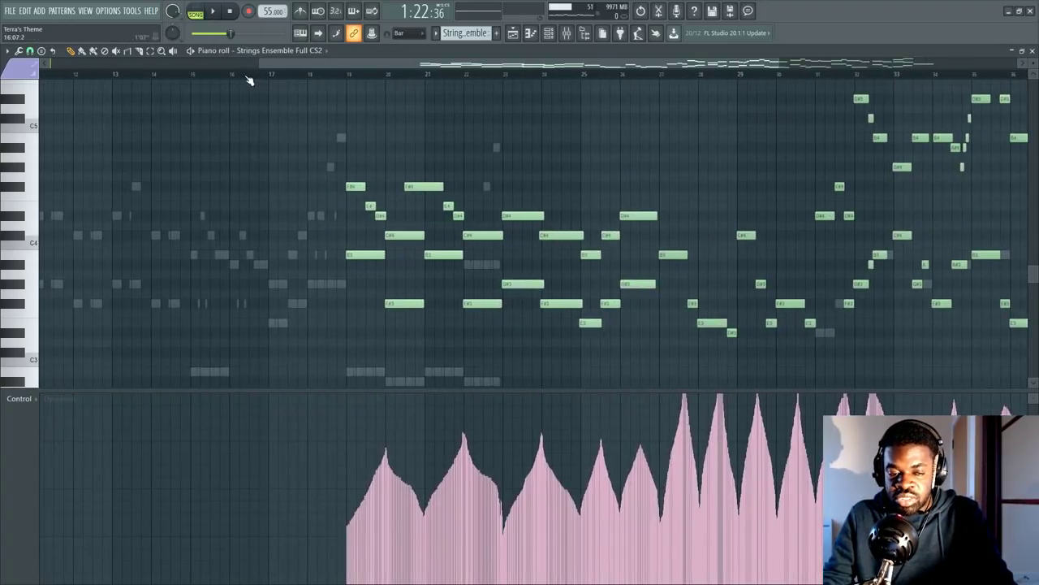
pyautogui.moveTo(464, 72); pyautogui.dragTo(570, 63)
pyautogui.scroll(-2, 569, 62)
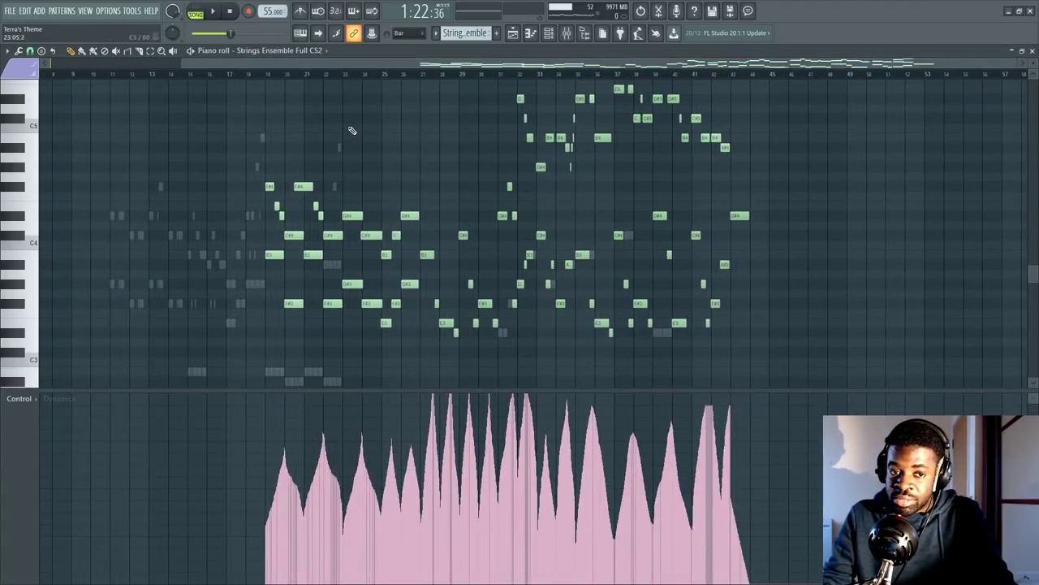
pyautogui.scroll(2, 297, 85)
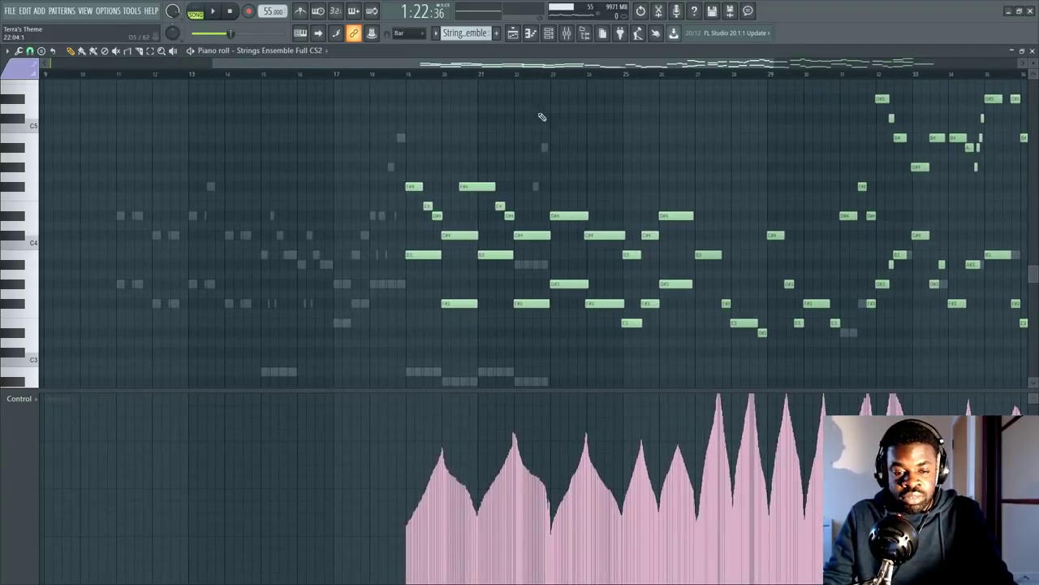
pyautogui.moveTo(548, 68); pyautogui.dragTo(661, 68)
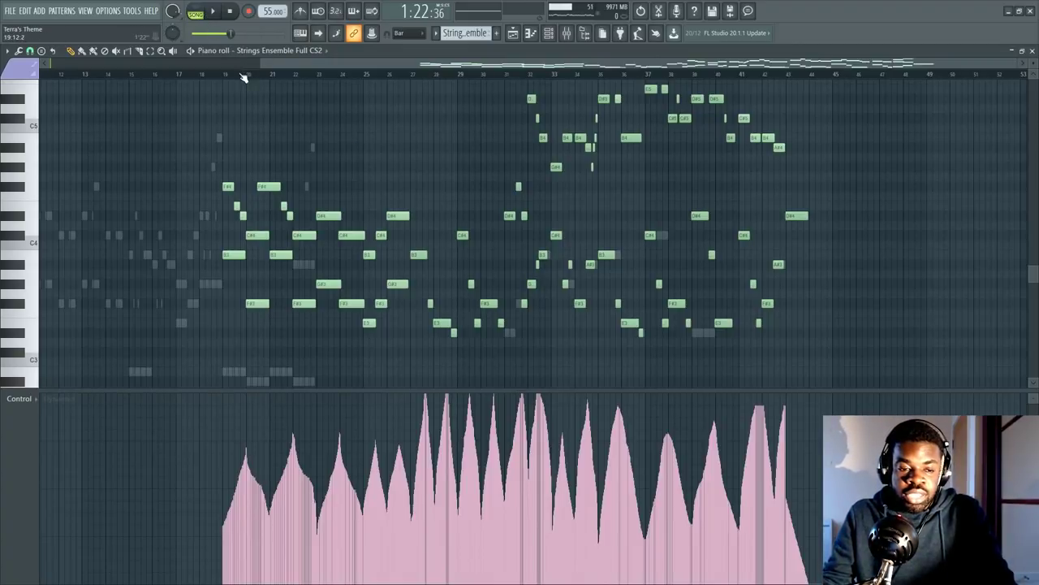
# Try erratic, extreme Dynamics swells between bars 19 and 23, and undo them.
pyautogui.scroll(8, 228, 130)
pyautogui.moveTo(198, 511)
pyautogui.mouseDown()
pyautogui.moveTo(244, 558)
pyautogui.moveTo(310, 356)
pyautogui.moveTo(370, 475)
pyautogui.moveTo(455, 393)
pyautogui.moveTo(574, 398)
pyautogui.moveTo(587, 497)
pyautogui.moveTo(440, 549)
pyautogui.moveTo(388, 537)
pyautogui.moveTo(422, 496)
pyautogui.moveTo(437, 435)
pyautogui.moveTo(458, 539)
pyautogui.moveTo(492, 396)
pyautogui.moveTo(541, 551)
pyautogui.moveTo(606, 446)
pyautogui.mouseUp()
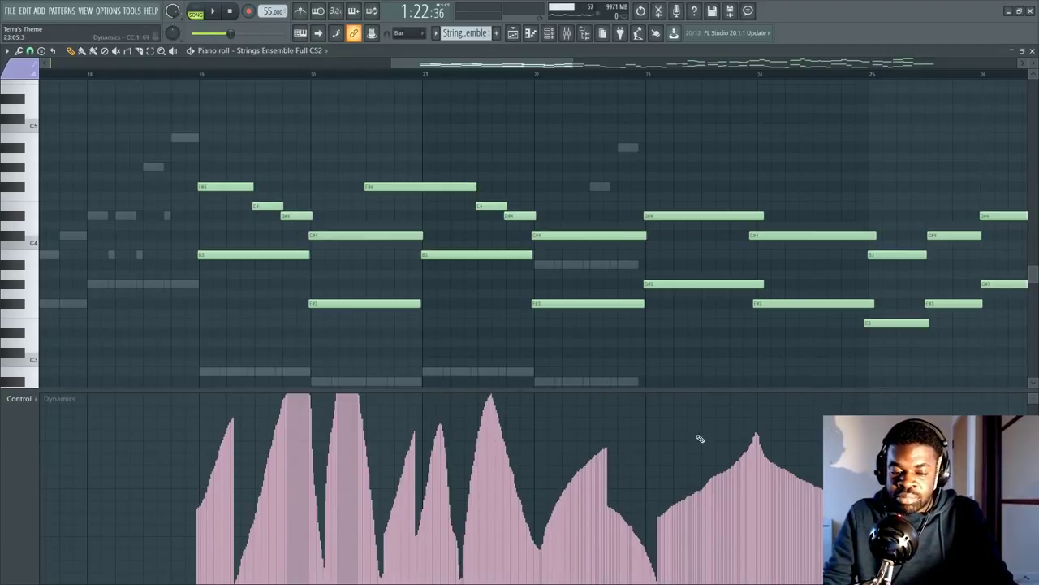
pyautogui.hotkey('ctrl', 'z')
pyautogui.hotkey('ctrl', 'z')
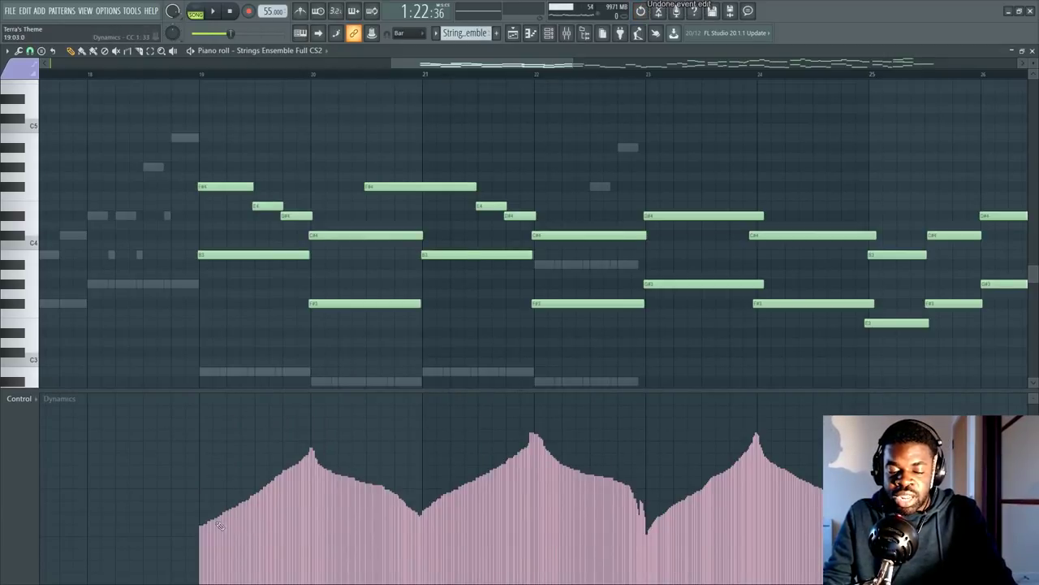
# Examine the rise and fall of the original Dynamics curve against the notes, and check the string channels in the channel rack.
pyautogui.scroll(-3, 381, 82)
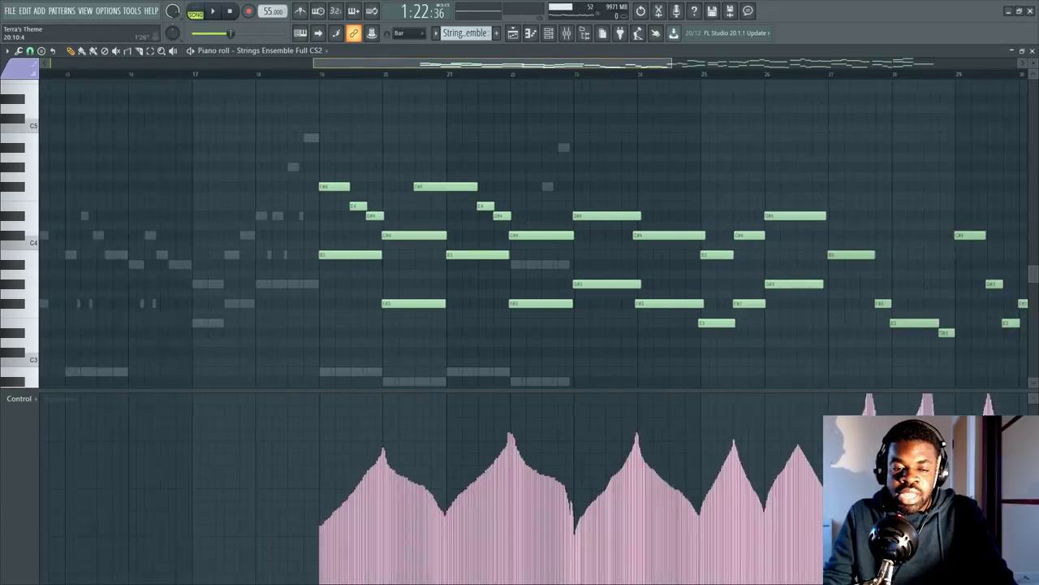
pyautogui.moveTo(419, 74); pyautogui.dragTo(514, 77)
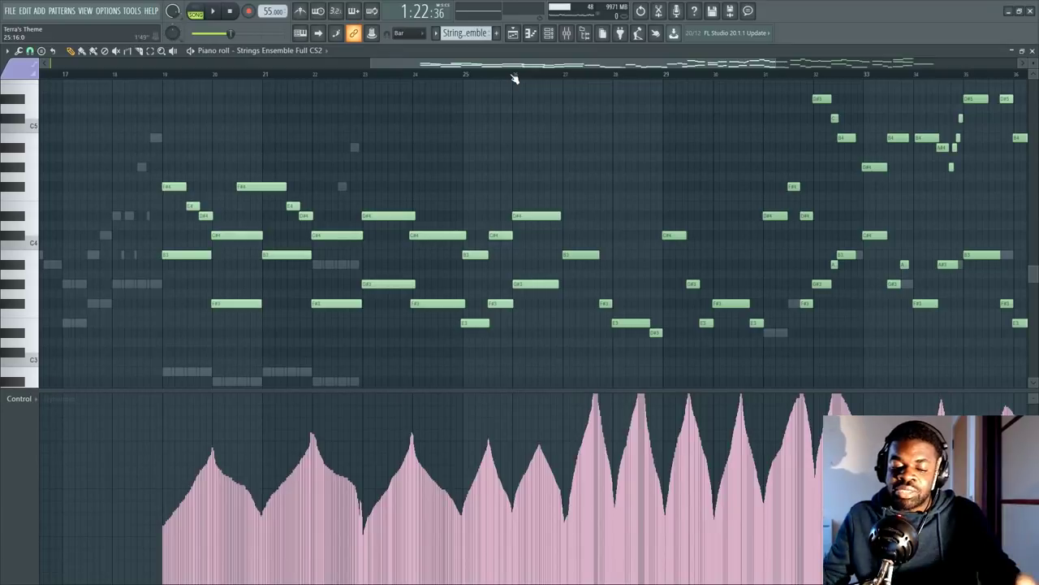
pyautogui.press('F6')
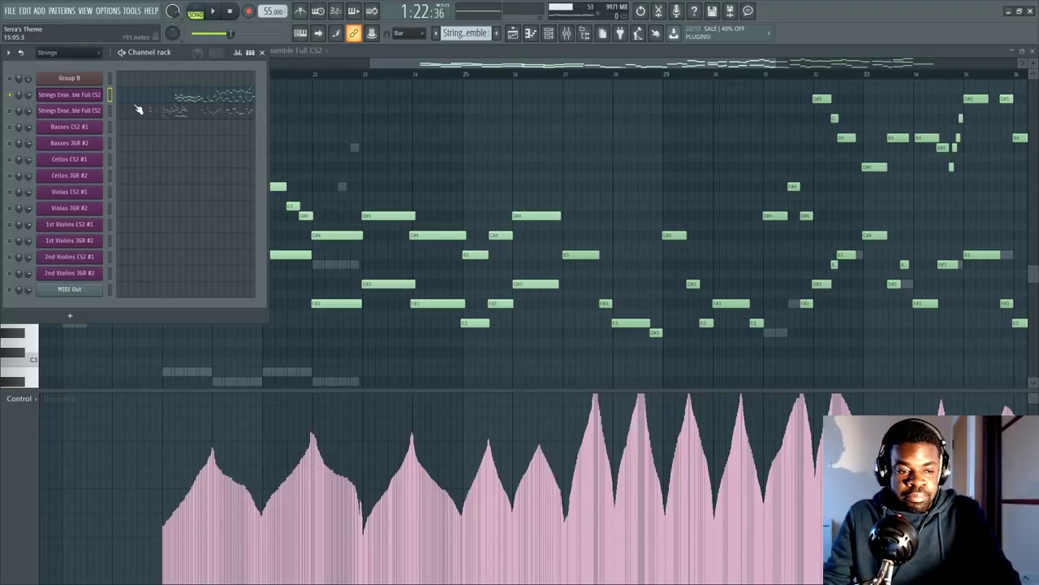
pyautogui.press('F6')
pyautogui.scroll(-3, 434, 70)
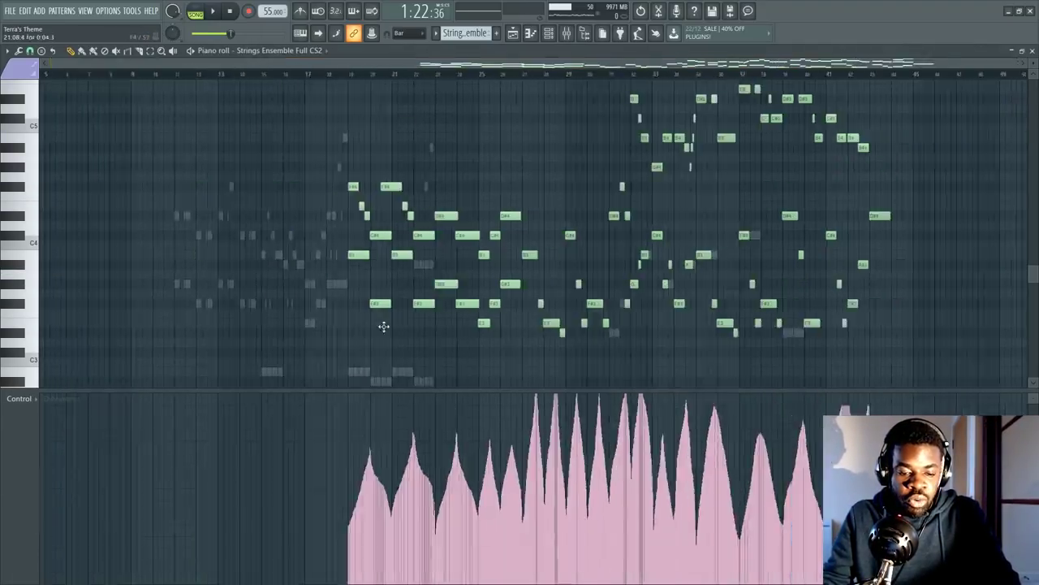
pyautogui.scroll(-1, 384, 326)
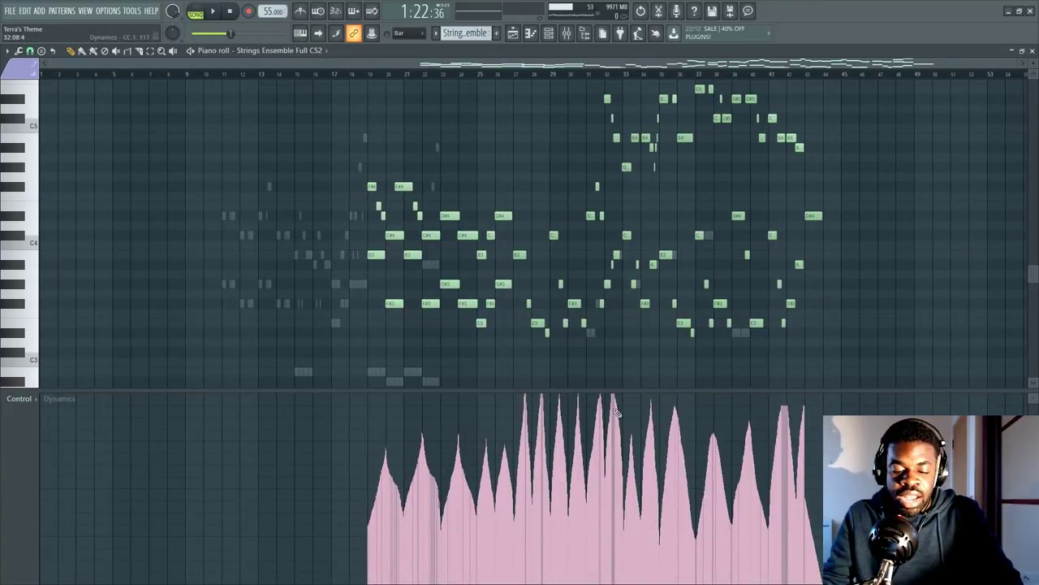
pyautogui.press('F6')
pyautogui.press('F6')
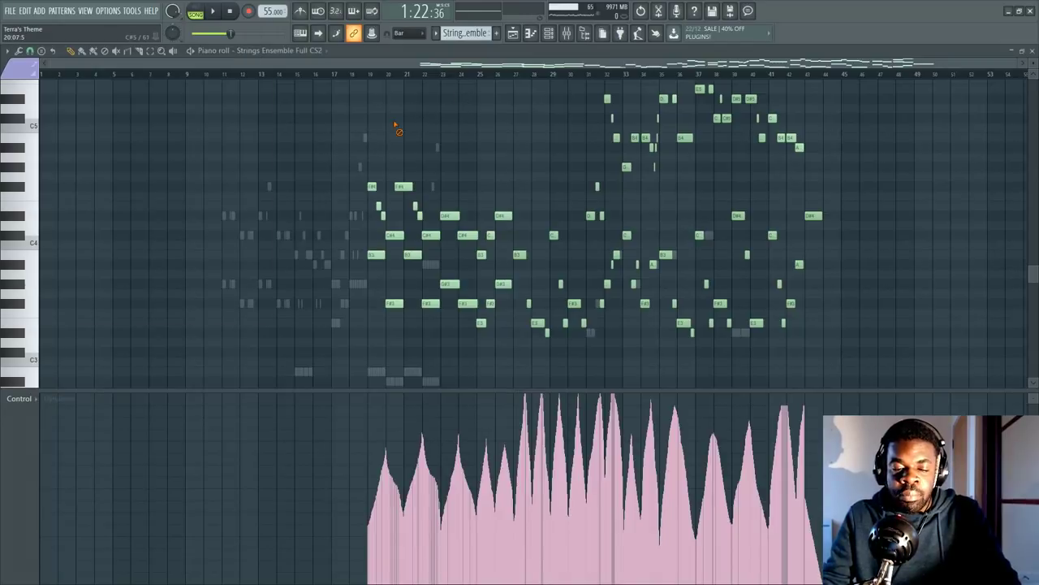
pyautogui.scroll(3, 404, 75)
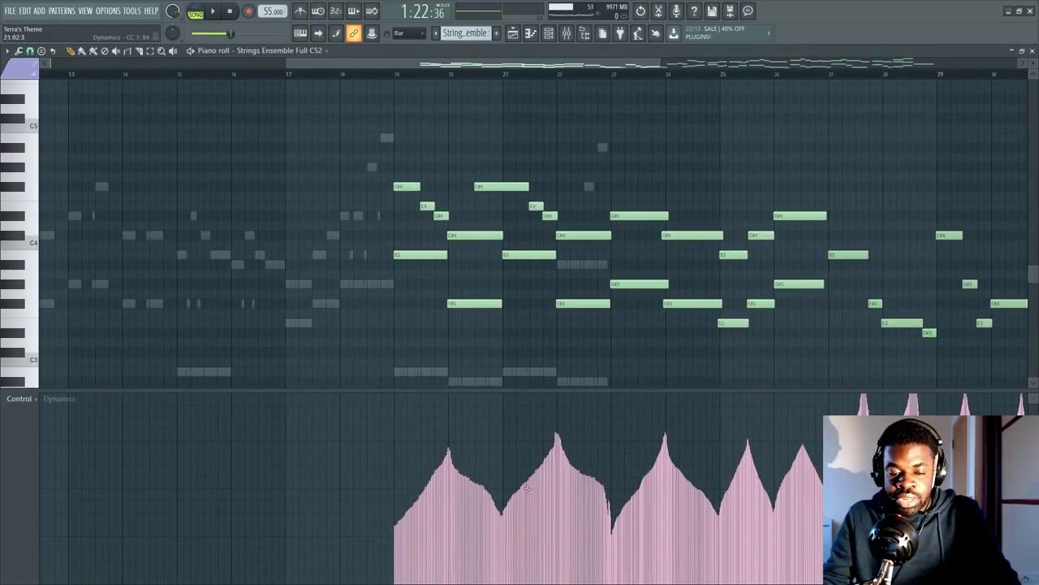
# Open the 1st Violins pattern from the playlist in the piano roll and bring its notes in bars 23 to 26 into view.
pyautogui.press('F5')
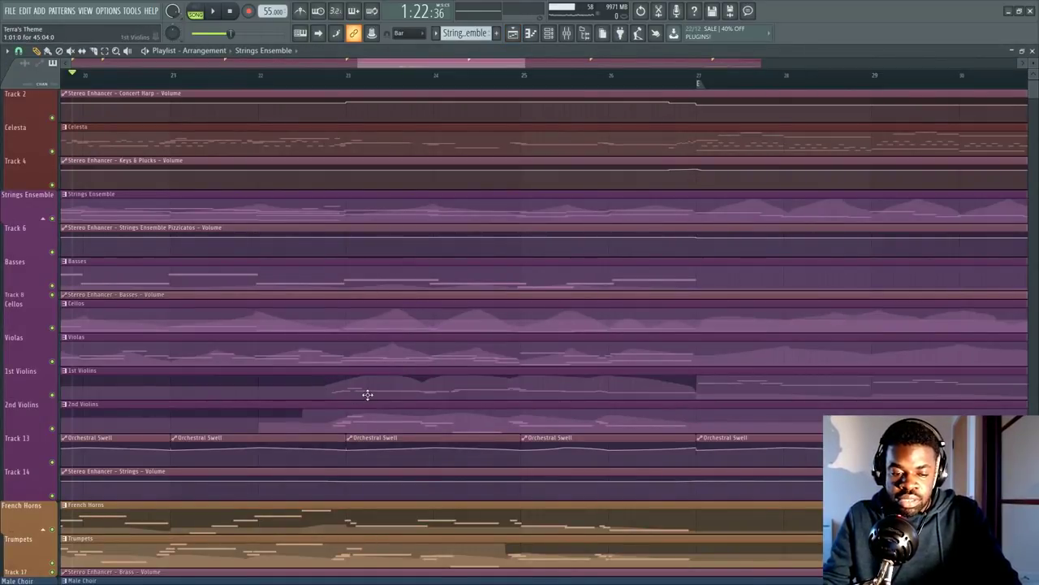
pyautogui.doubleClick(368, 394)
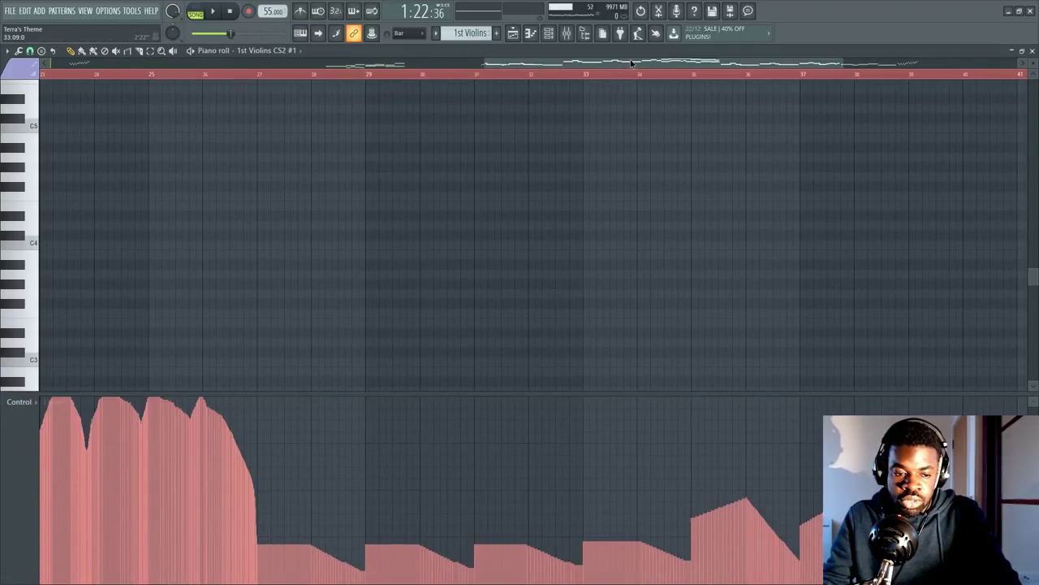
pyautogui.moveTo(631, 63); pyautogui.dragTo(454, 83)
pyautogui.scroll(5, 449, 215)
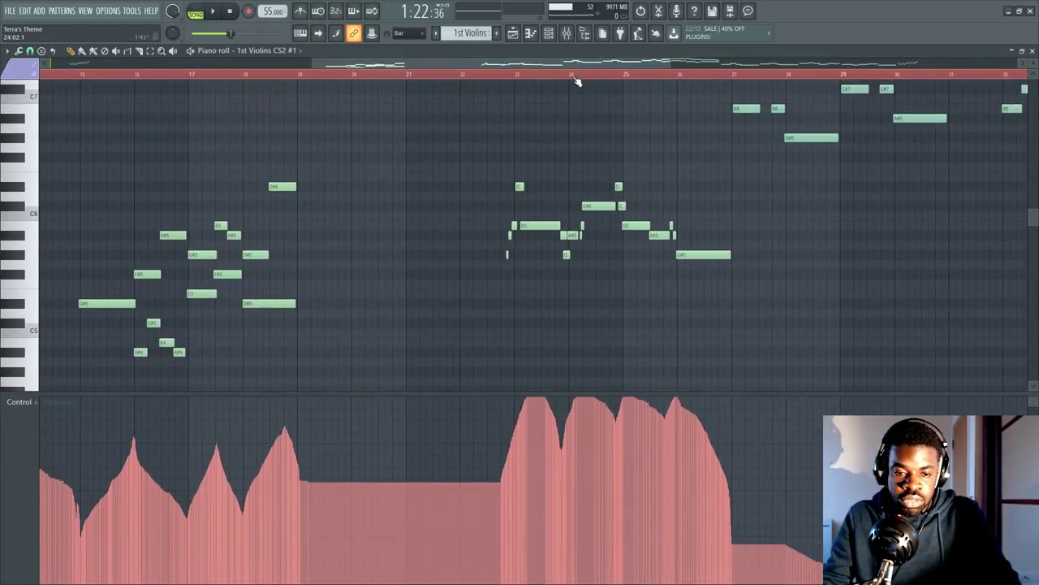
pyautogui.scroll(4, 577, 82)
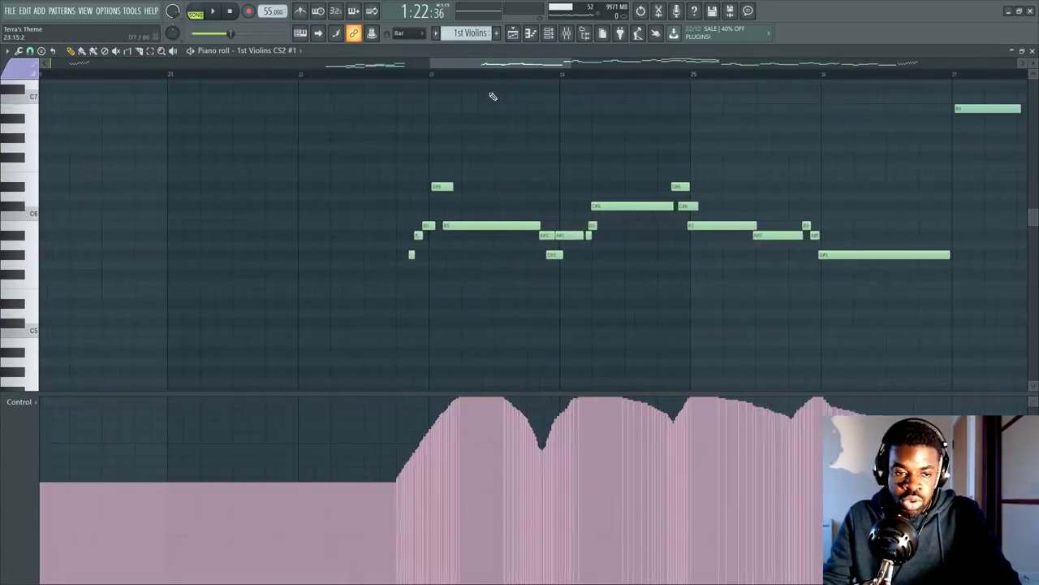
# Play back the 1st Violins passage from just before bar 23 into bar 24.
pyautogui.click(389, 75)
pyautogui.press('space')
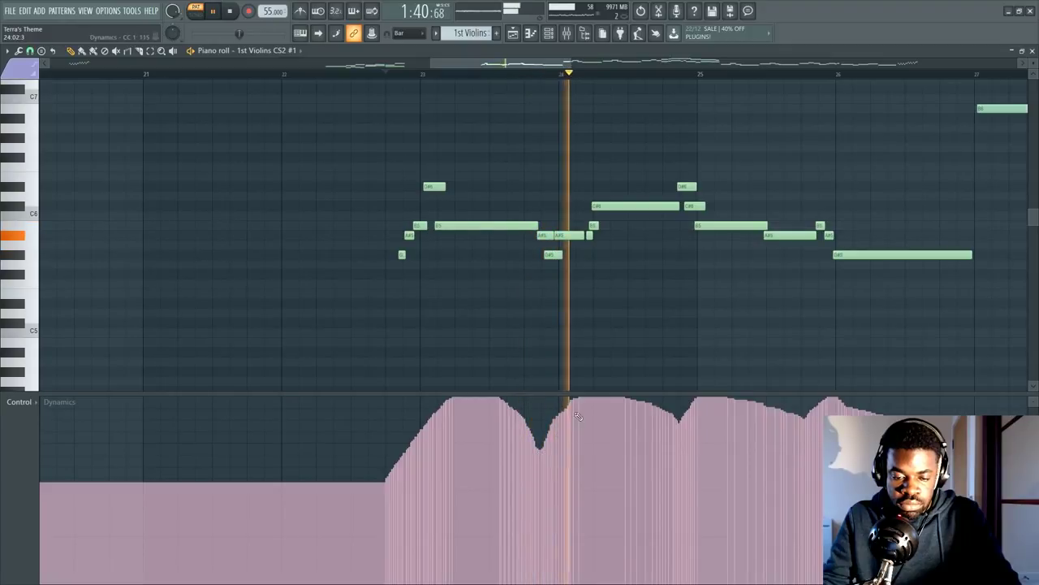
pyautogui.press('space')
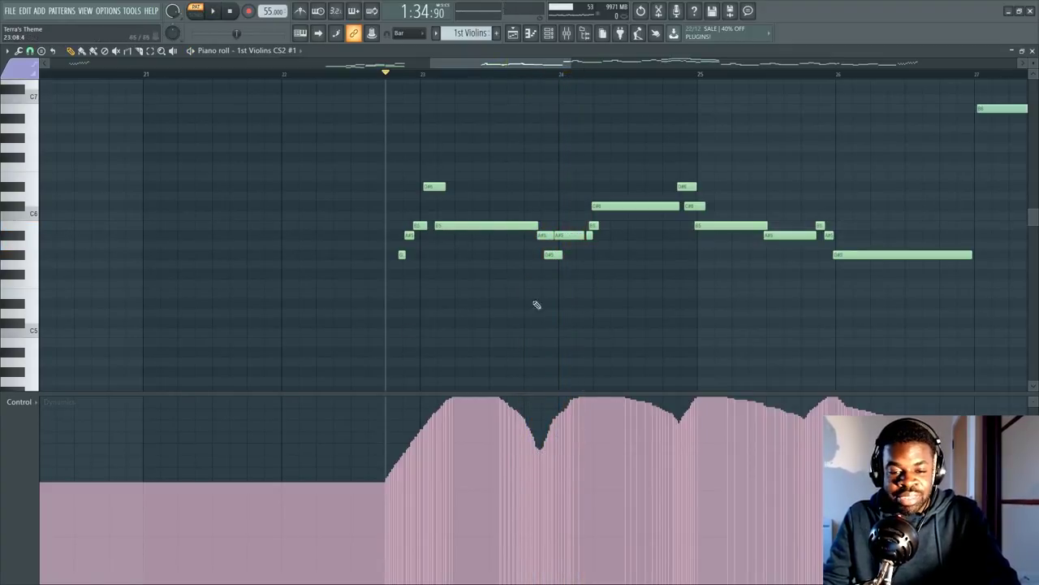
pyautogui.moveTo(550, 203); pyautogui.dragTo(585, 261)
pyautogui.keyDown('ctrl'); pyautogui.click(522, 284); pyautogui.keyUp('ctrl')
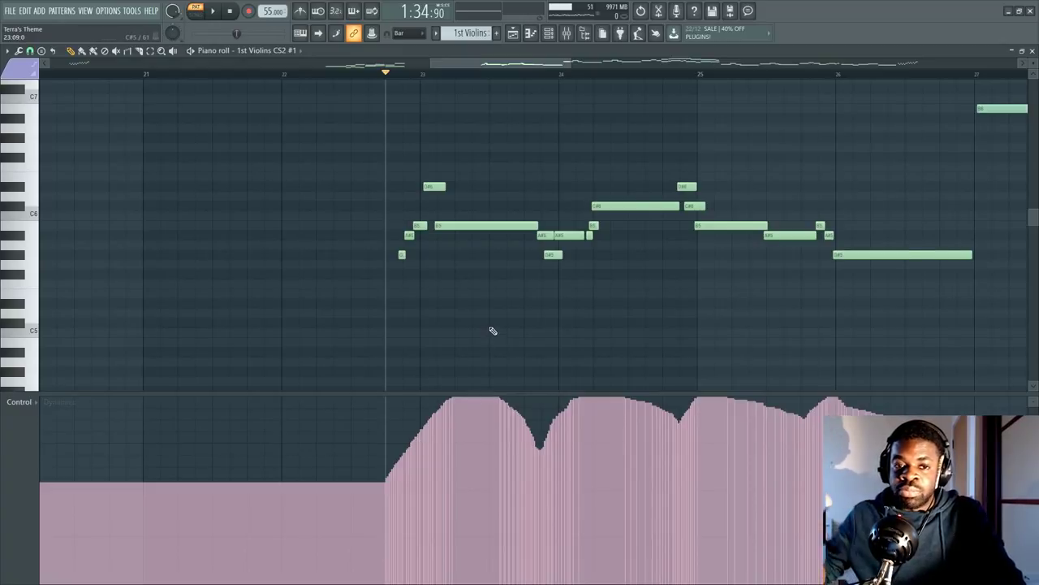
# Show the channel rack over the playlist and open the 1st Violins CS2 #1 controller window.
pyautogui.press('F5')
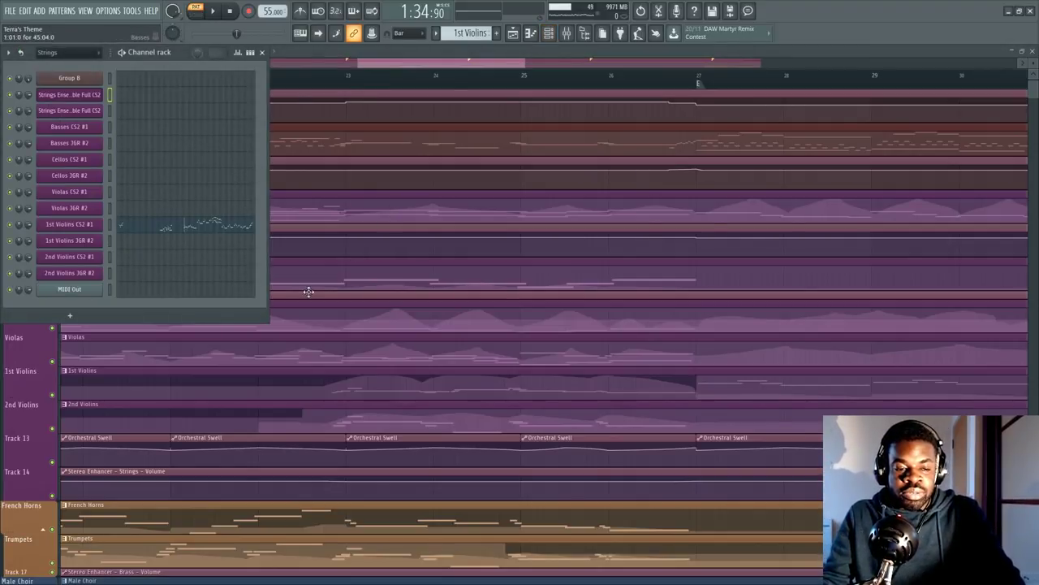
pyautogui.click(97, 224)
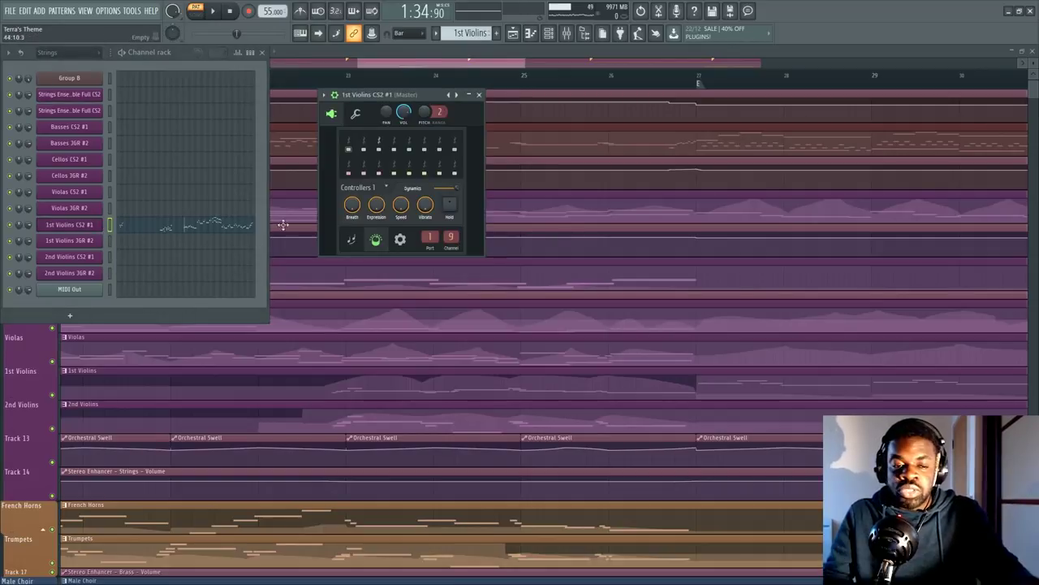
pyautogui.click(335, 95)
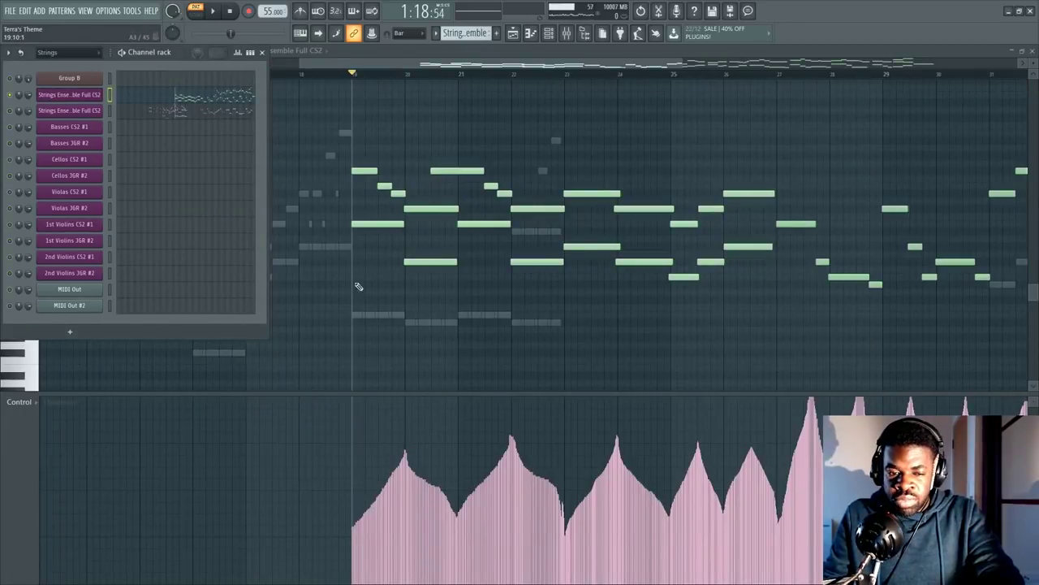
# Open the Strings Ensemble Full CS2 and MIDI Out channel windows to compare their controls.
pyautogui.click(82, 95)
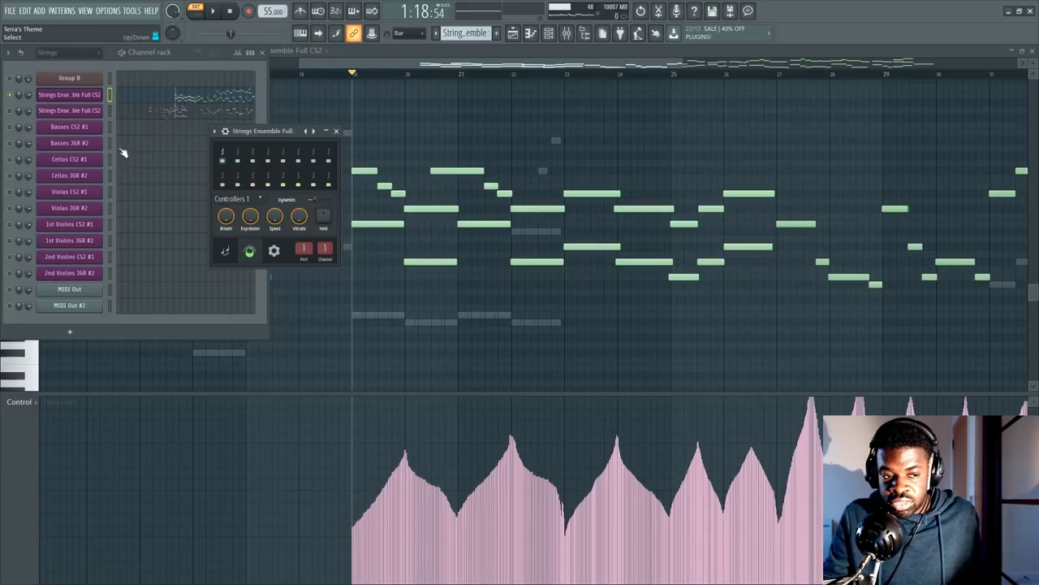
pyautogui.click(110, 293)
pyautogui.click(90, 291)
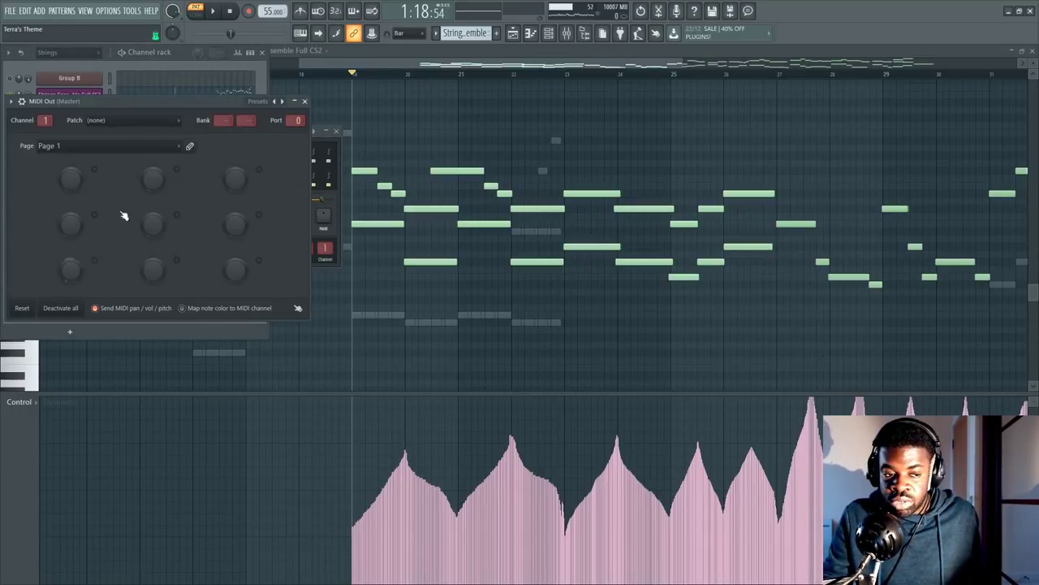
pyautogui.click(120, 98)
pyautogui.click(73, 98)
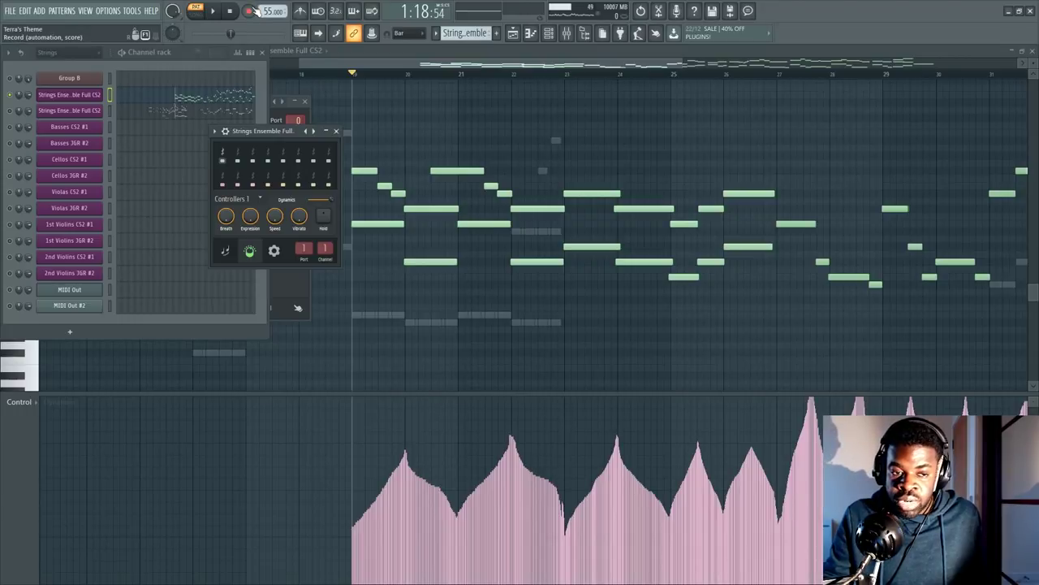
# Check that the recording filter includes Automation and Notes, and arm recording with playback stopped.
pyautogui.rightClick(248, 13)
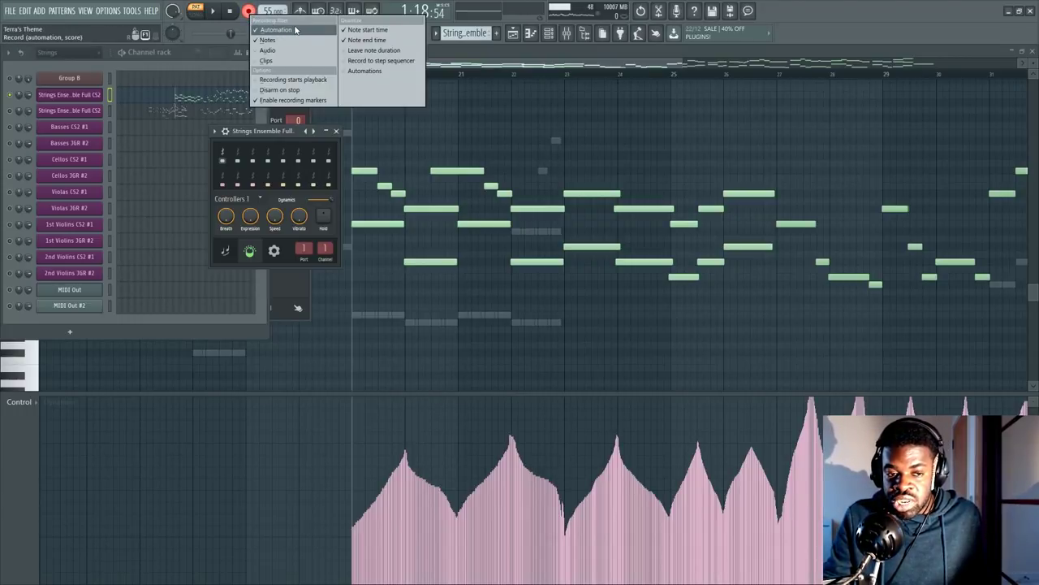
pyautogui.click(238, 20)
pyautogui.click(231, 12)
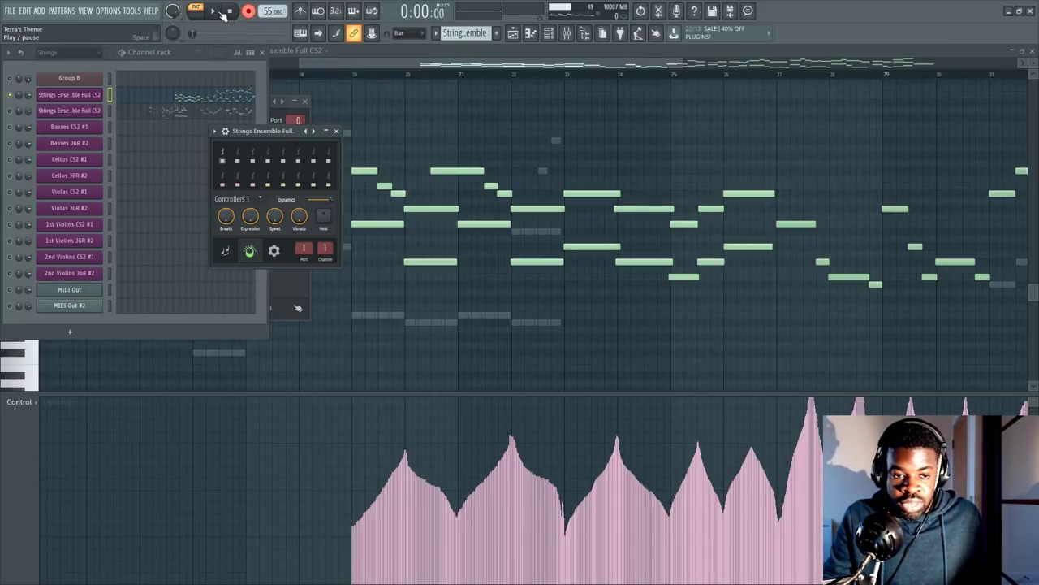
# Record live Dynamics swells for the Strings Ensemble from just before bar 19 through bar 20.
pyautogui.click(346, 75)
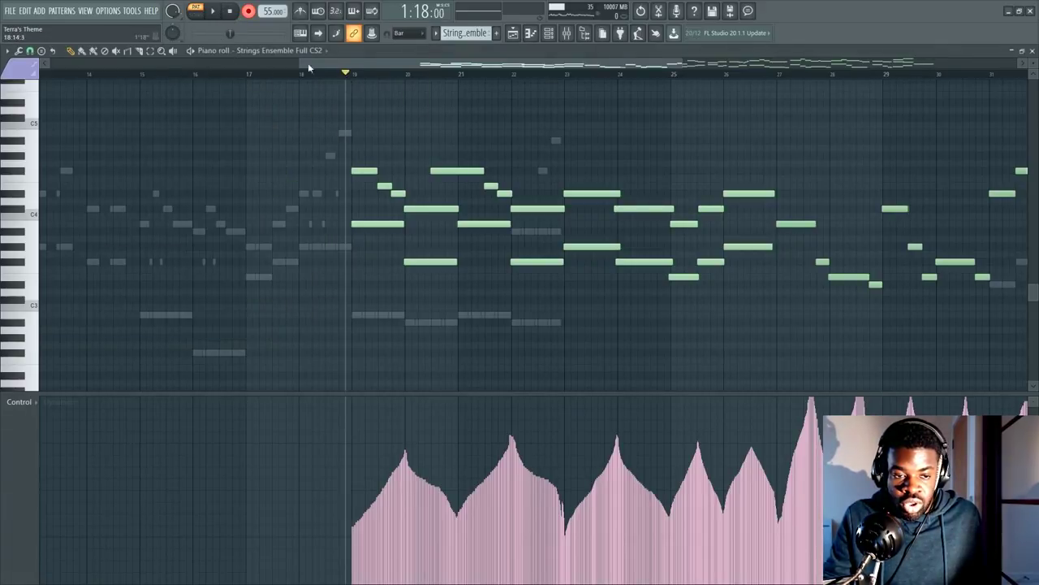
pyautogui.press('F6')
pyautogui.click(215, 19)
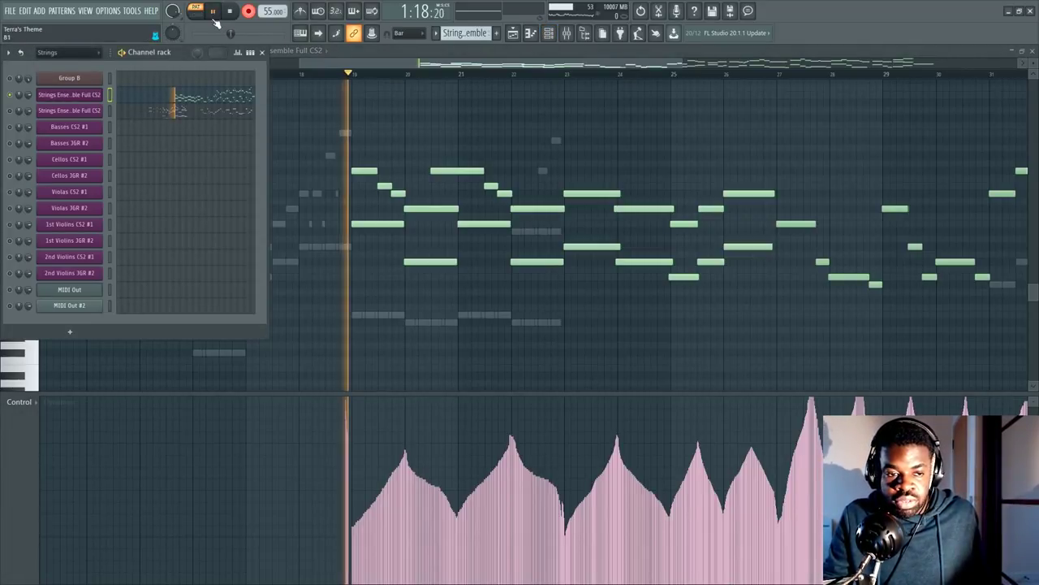
pyautogui.click(89, 96)
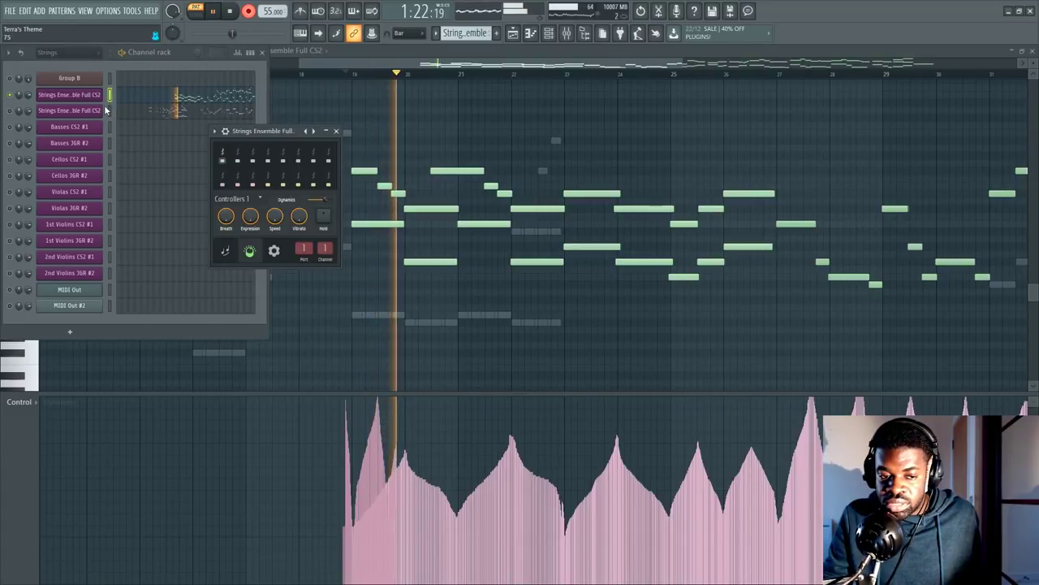
pyautogui.click(231, 11)
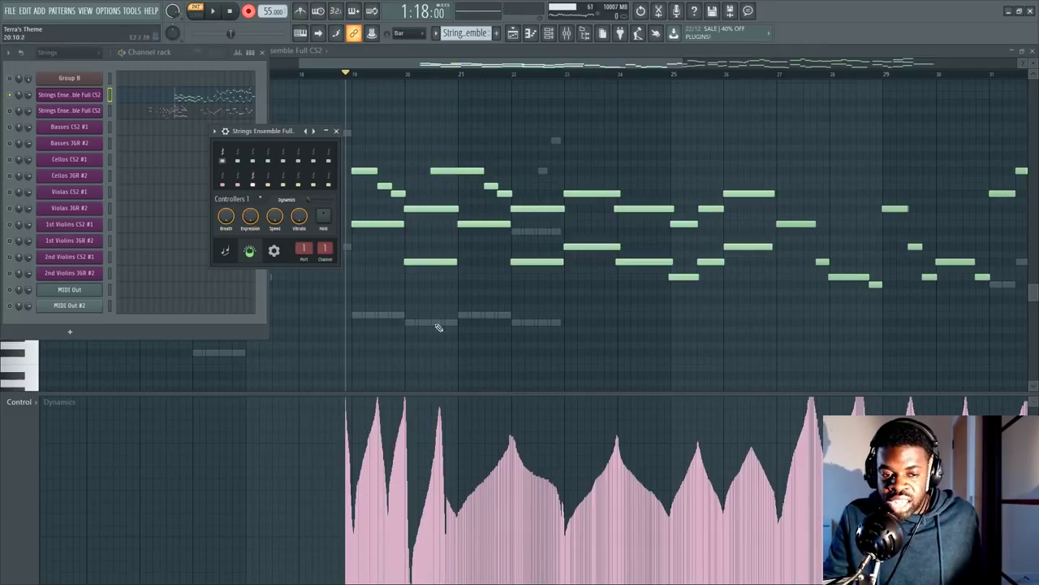
# Show the browser, list the current project's generators and expand the parameters of Group B (Strings Ensemble).
pyautogui.click(390, 71)
pyautogui.click(169, 106)
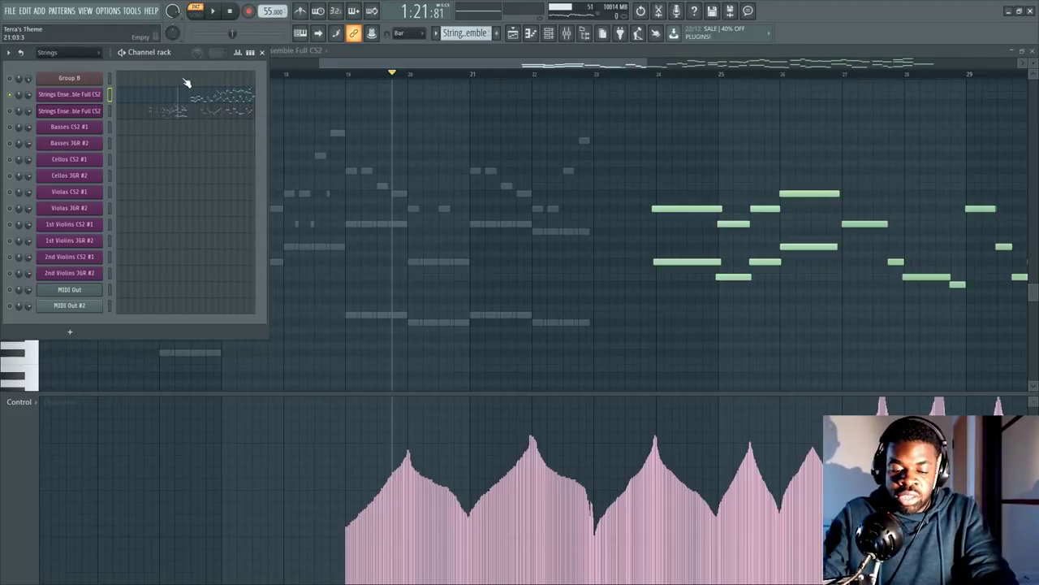
pyautogui.hotkey('alt', 'F8')
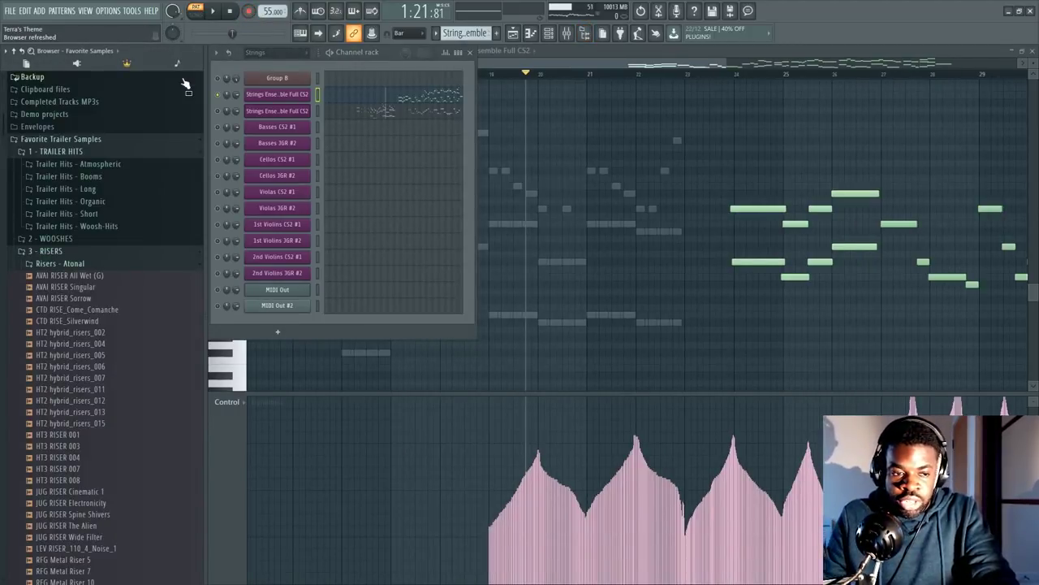
pyautogui.click(26, 63)
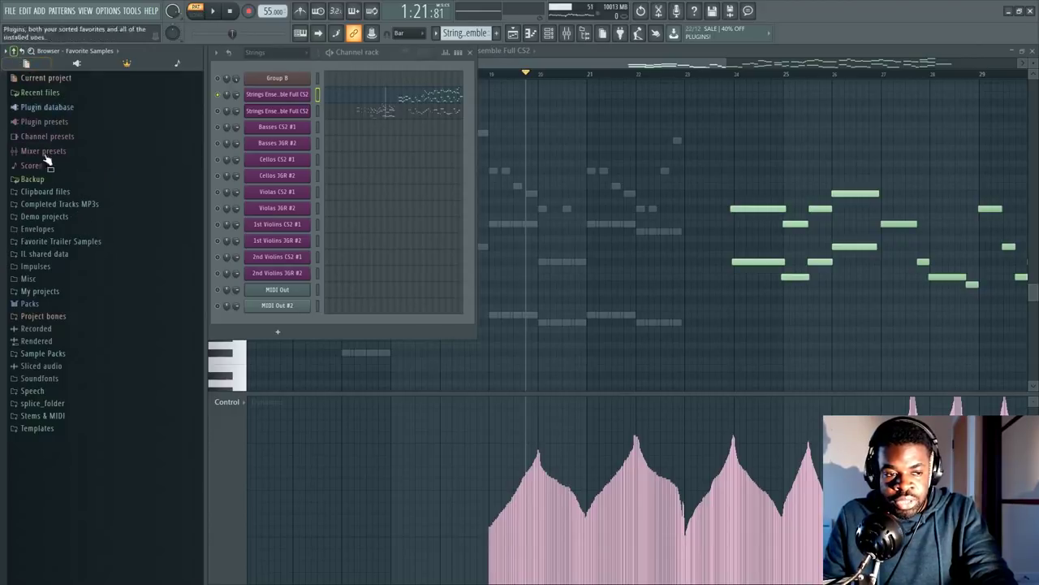
pyautogui.click(71, 79)
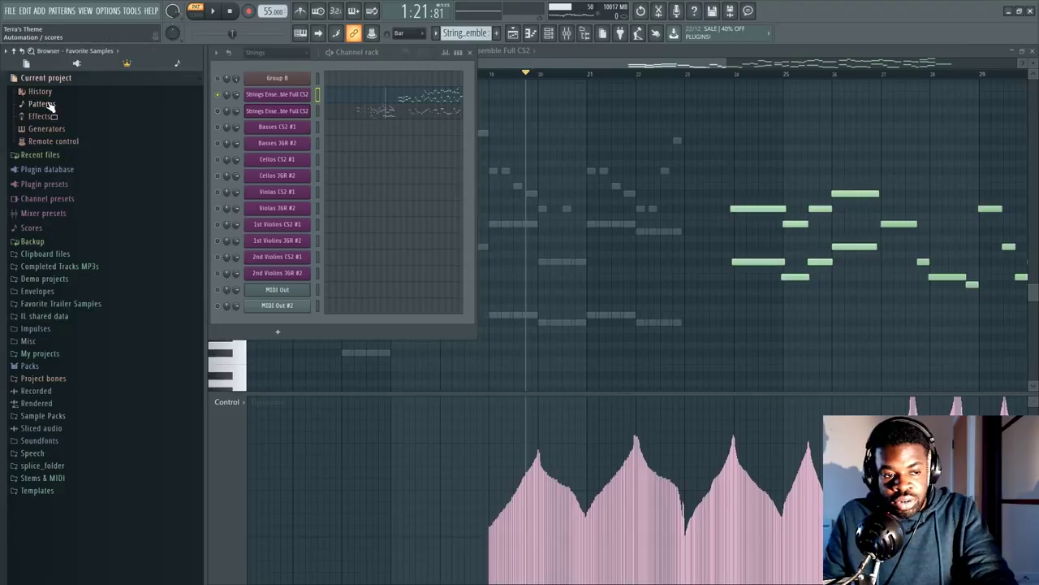
pyautogui.click(47, 128)
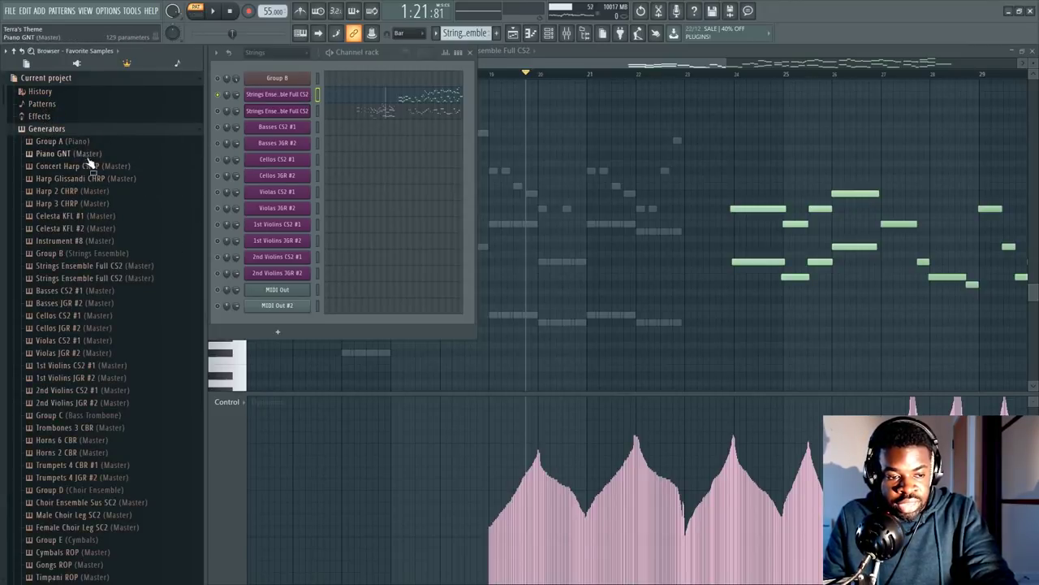
pyautogui.click(100, 253)
# Look through the Group B parameters for the MIDI CC entries, including the modulation wheel.
pyautogui.scroll(3, 116, 248)
pyautogui.scroll(-15, 86, 336)
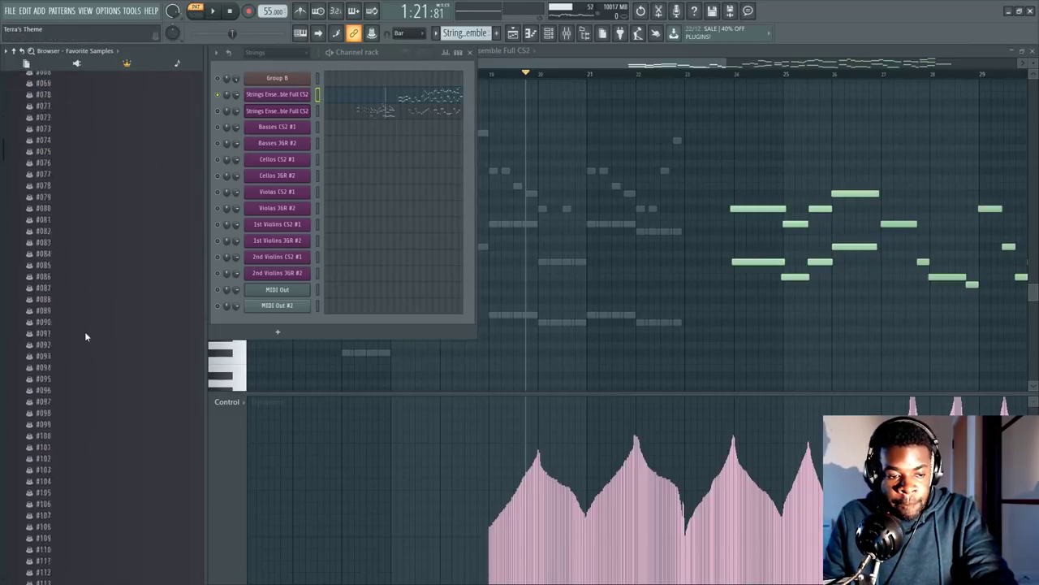
pyautogui.scroll(-20, 67, 399)
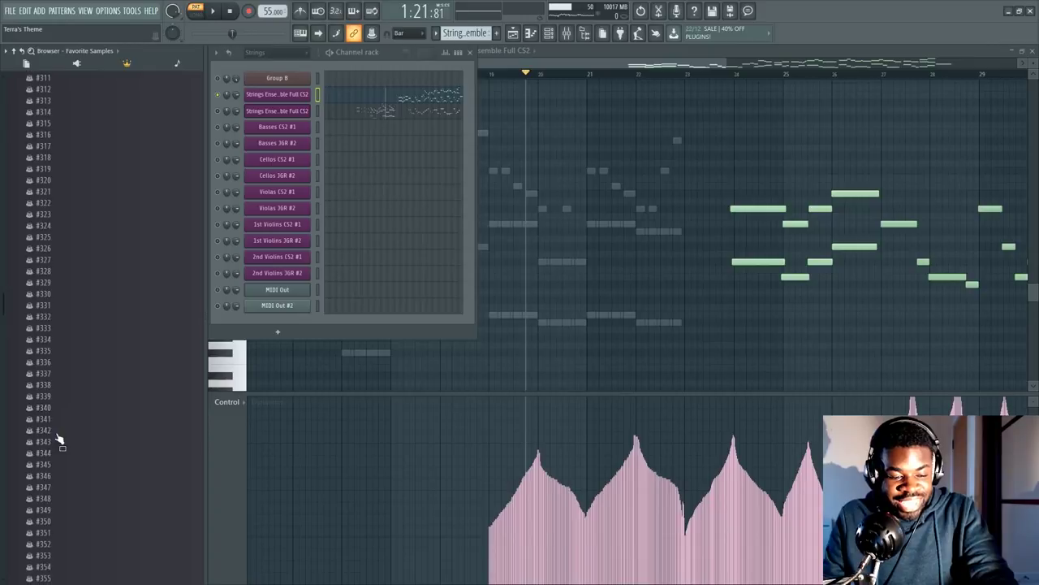
pyautogui.scroll(-16, 50, 485)
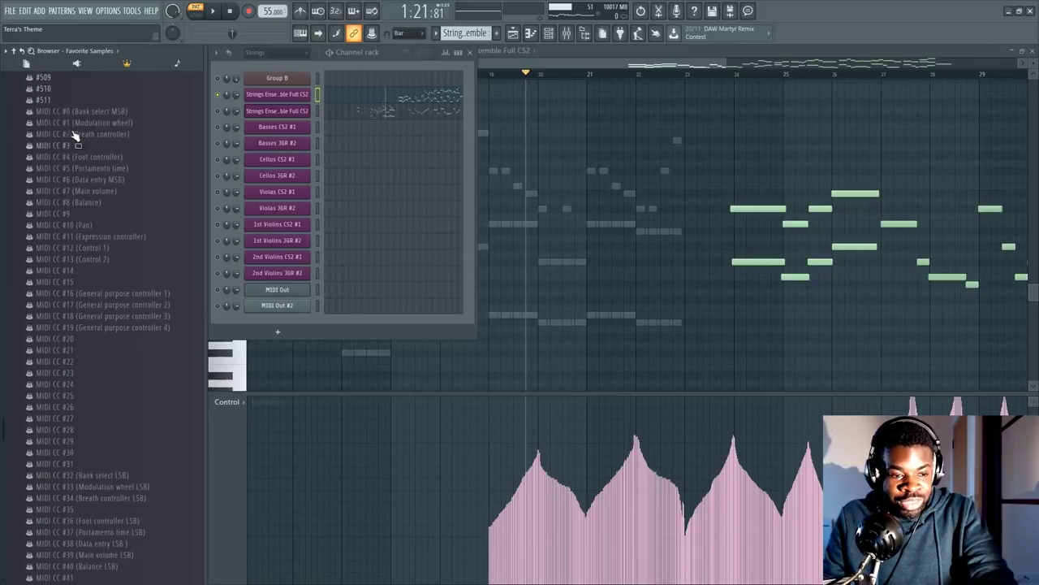
pyautogui.scroll(-5, 65, 431)
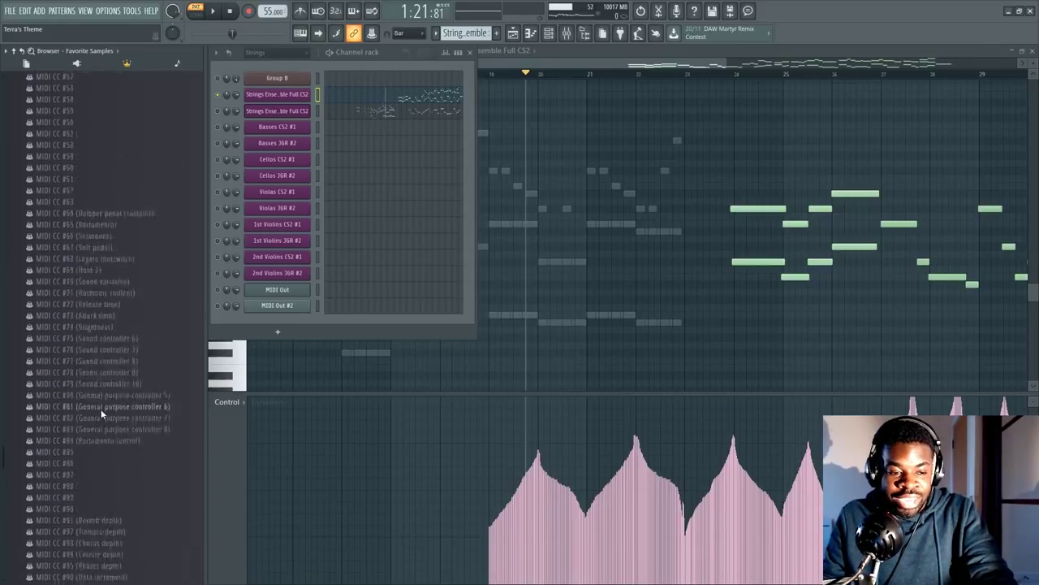
pyautogui.scroll(7, 102, 412)
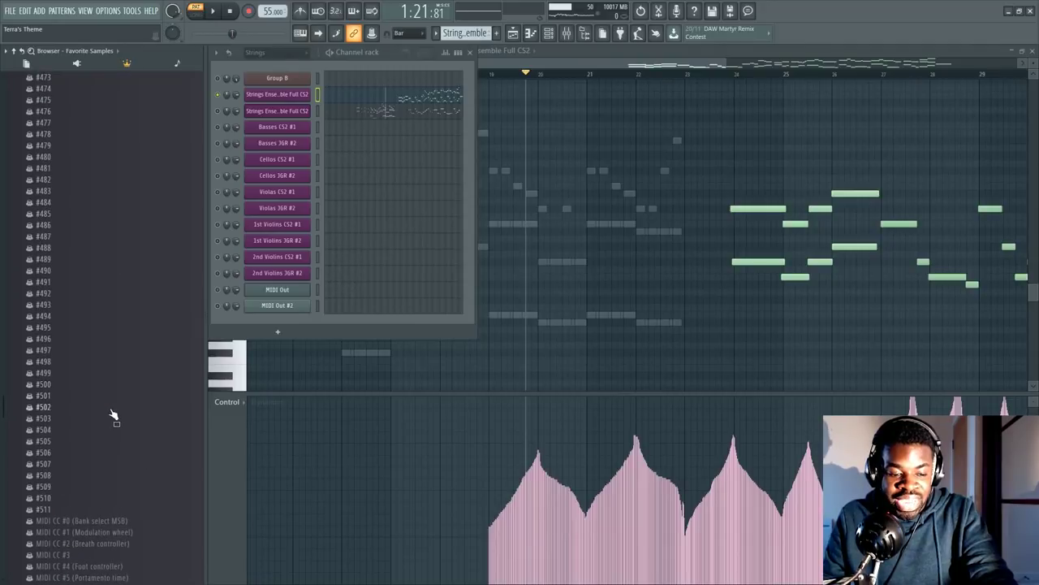
pyautogui.scroll(-2, 114, 414)
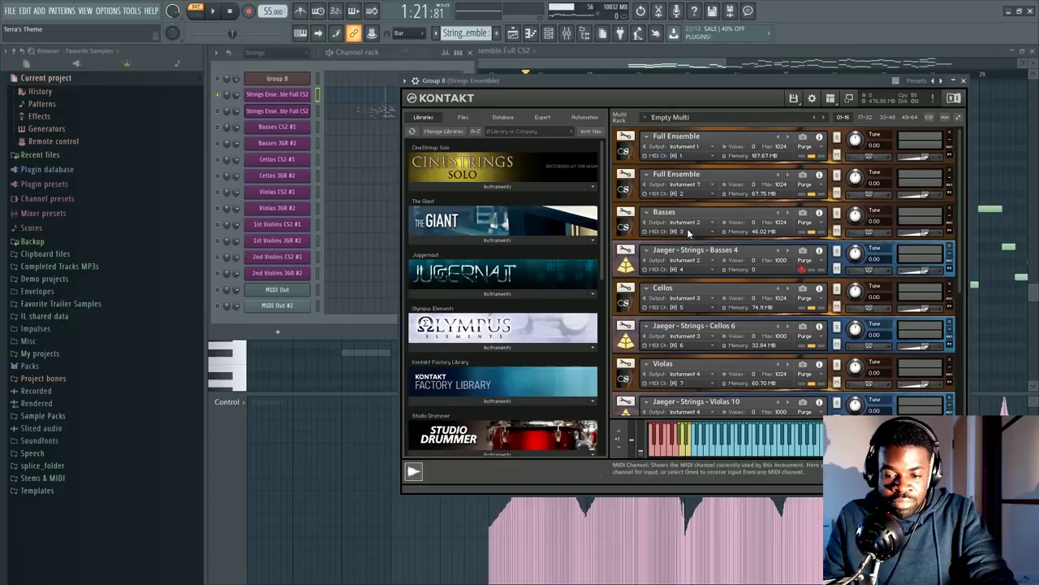
# Locate MIDI CC #1 (Modulation wheel) among the Group B generator's parameters and show its event editing options.
pyautogui.click(217, 95)
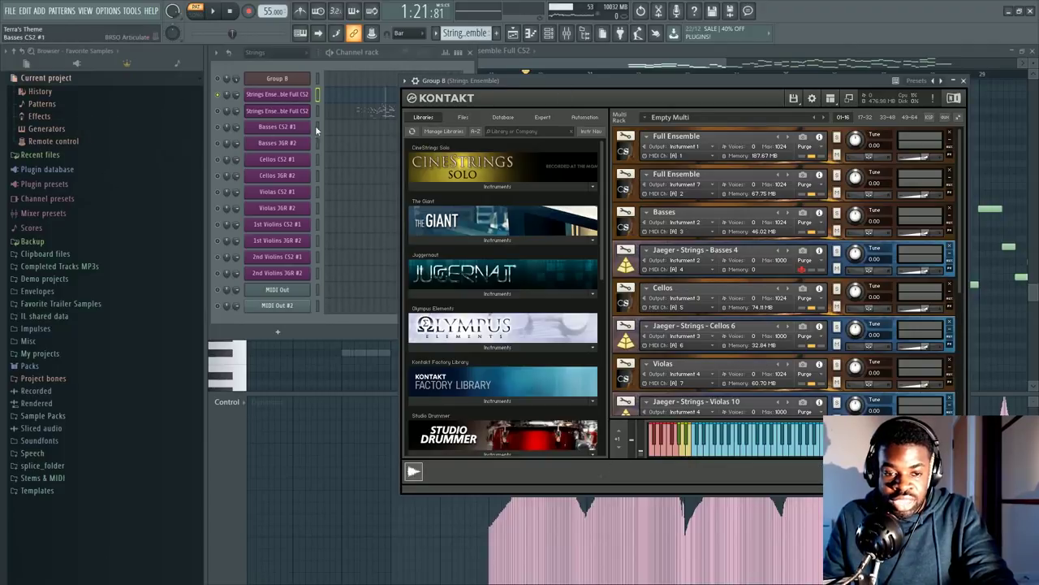
pyautogui.click(53, 129)
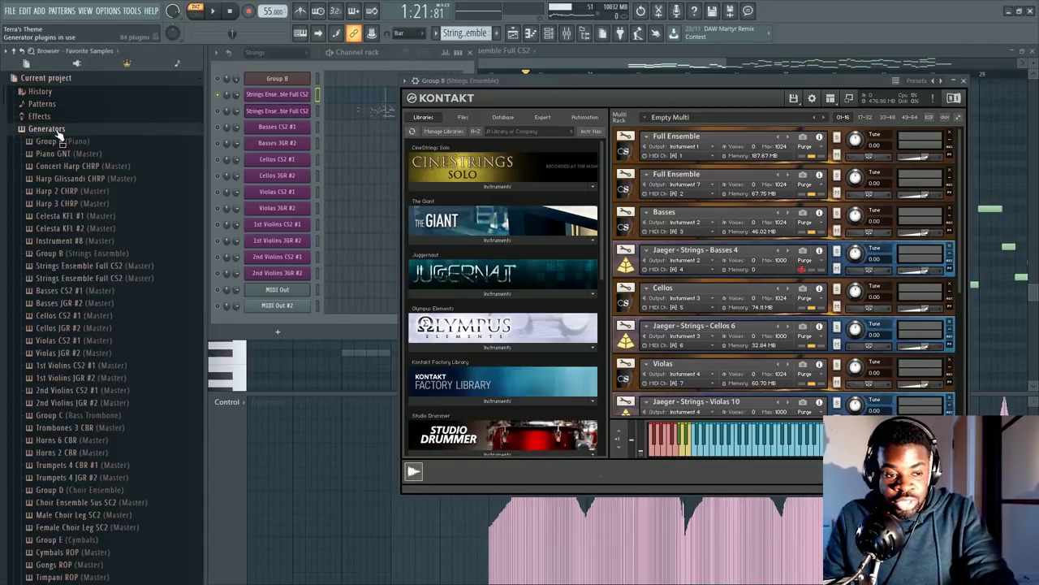
pyautogui.click(96, 257)
pyautogui.scroll(-15, 96, 257)
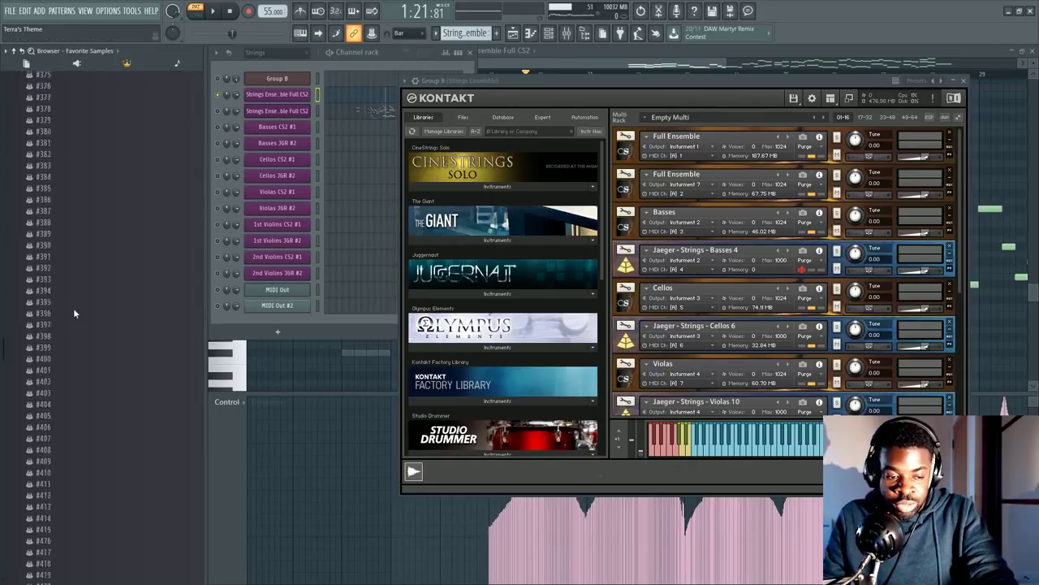
pyautogui.scroll(12, 54, 242)
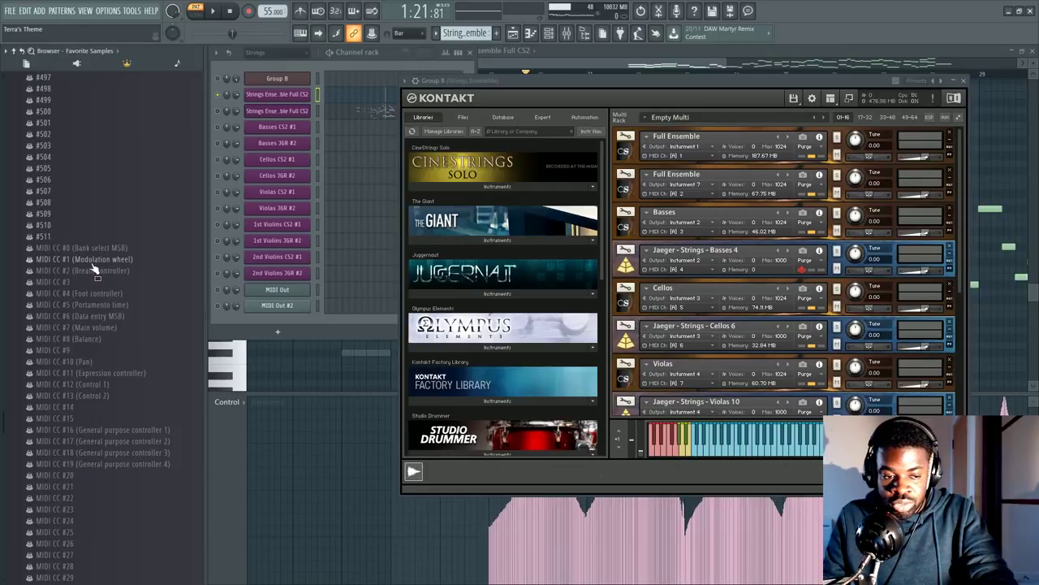
pyautogui.rightClick(92, 265)
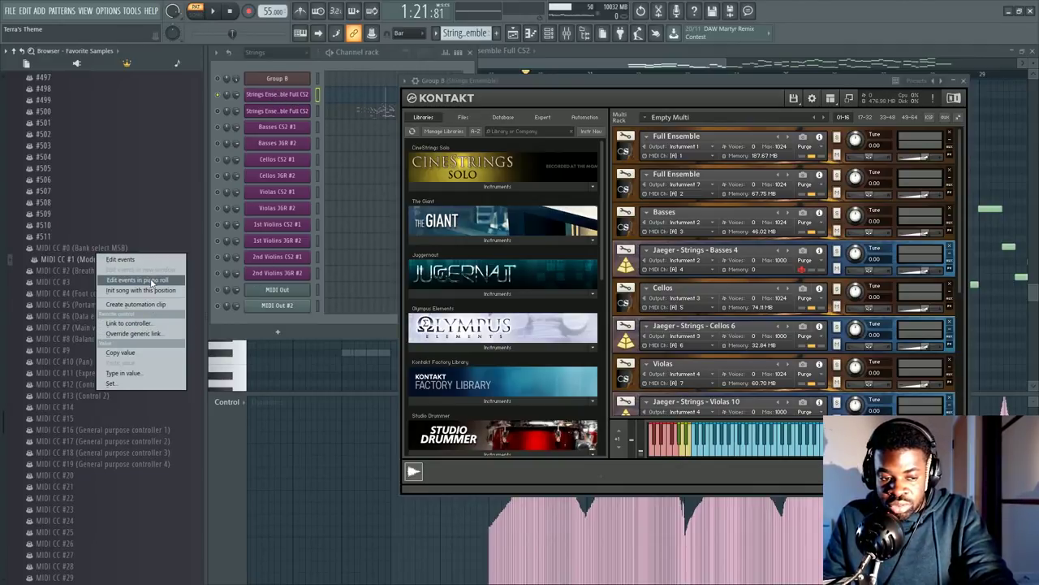
# Open the Strings Ensemble Full CS2 and MIDI Out channel windows and arrange them for comparison.
pyautogui.click(329, 102)
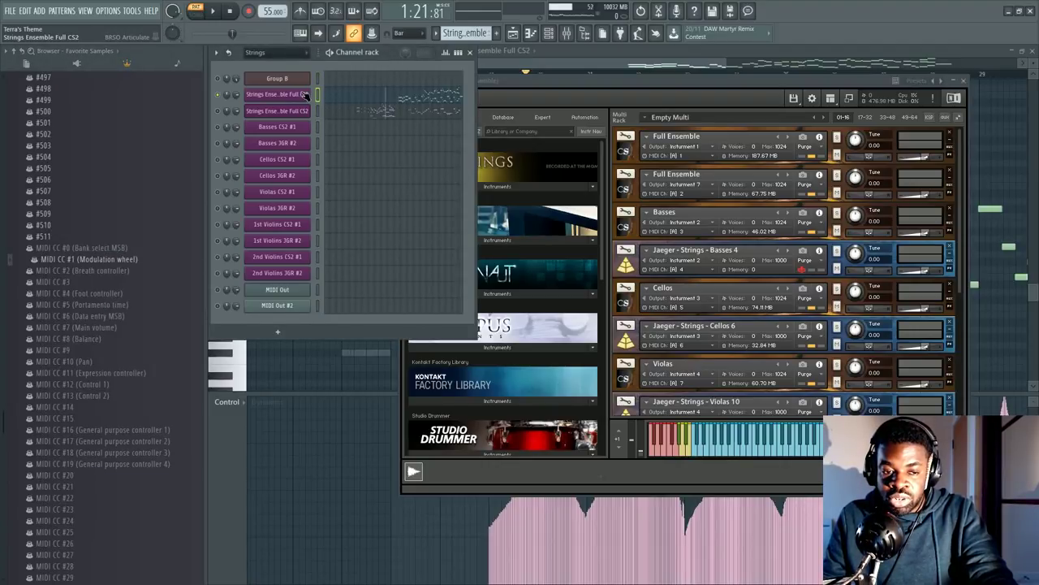
pyautogui.click(302, 95)
pyautogui.moveTo(479, 131); pyautogui.dragTo(528, 107)
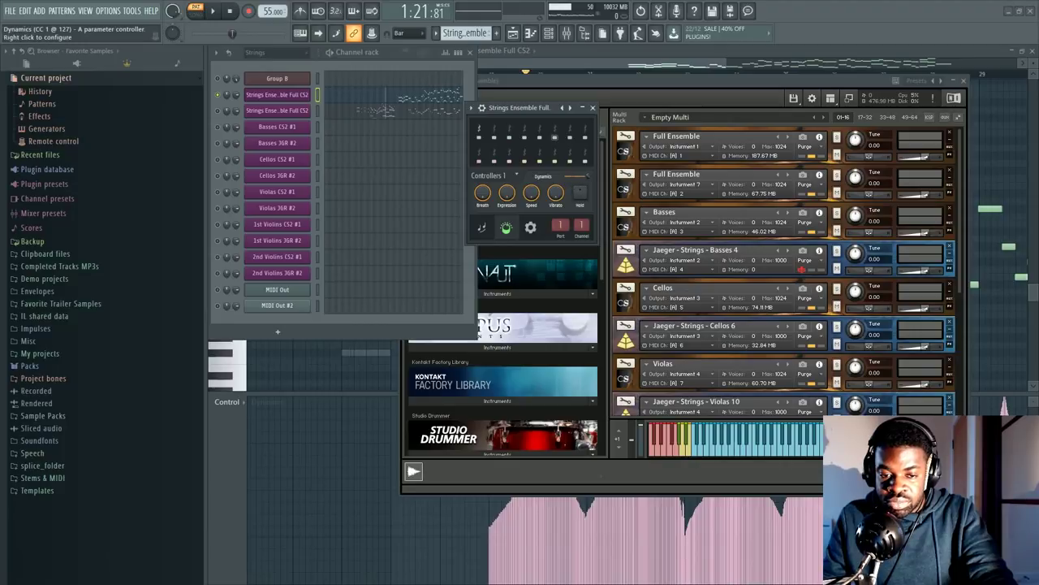
pyautogui.click(300, 291)
pyautogui.moveTo(404, 107); pyautogui.dragTo(724, 124)
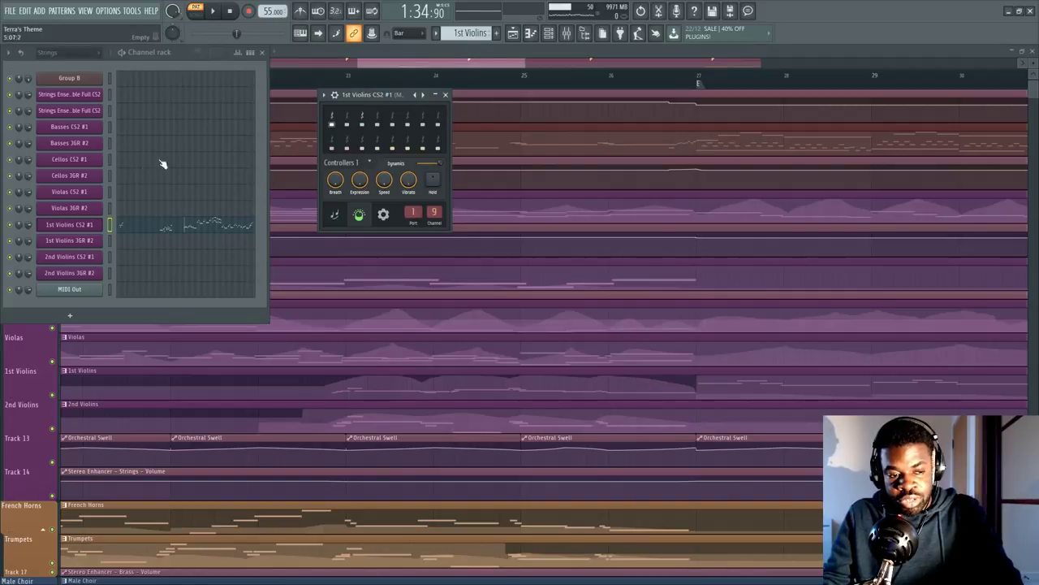
# Open the 1st Violins CS2 #1 controller window beside the channel rack and add a MIDI Out channel.
pyautogui.click(80, 227)
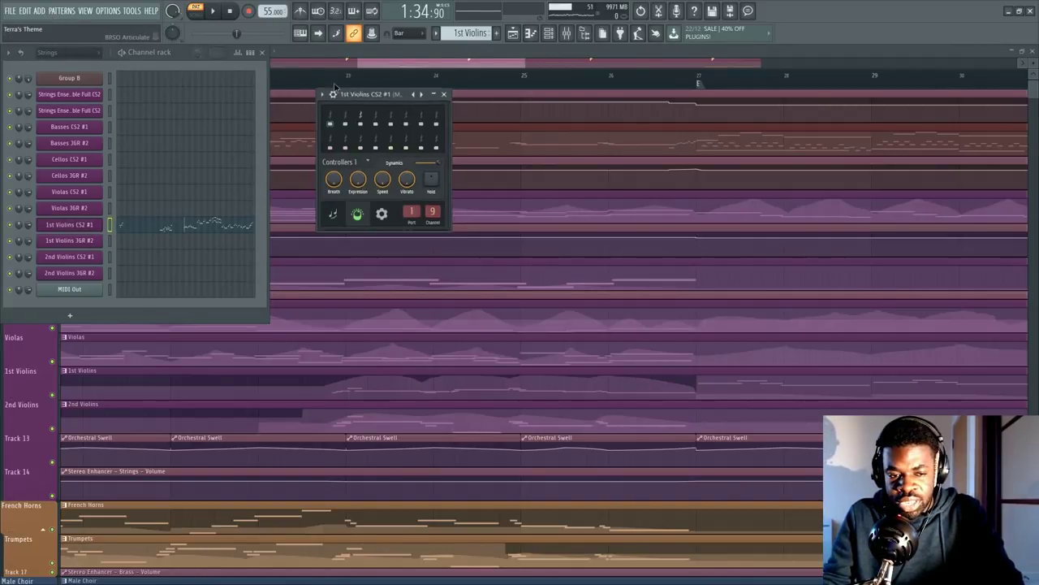
pyautogui.moveTo(356, 95); pyautogui.dragTo(296, 68)
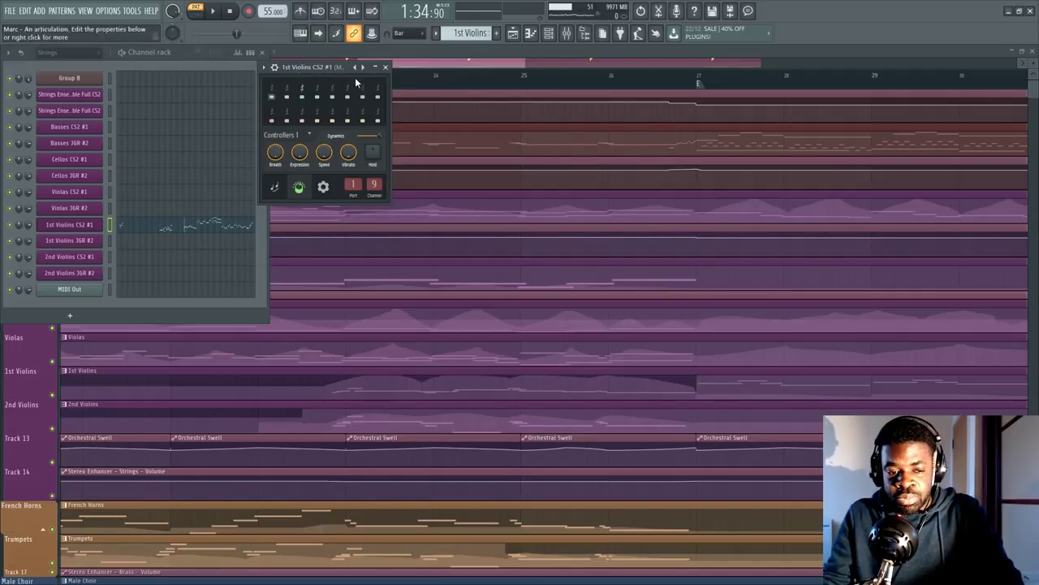
pyautogui.click(38, 10)
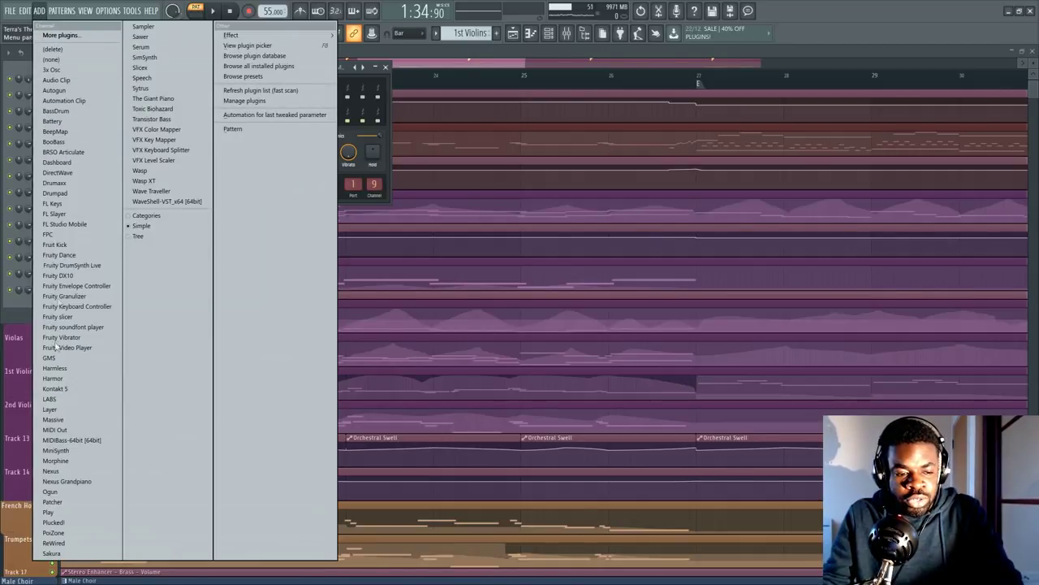
pyautogui.click(56, 429)
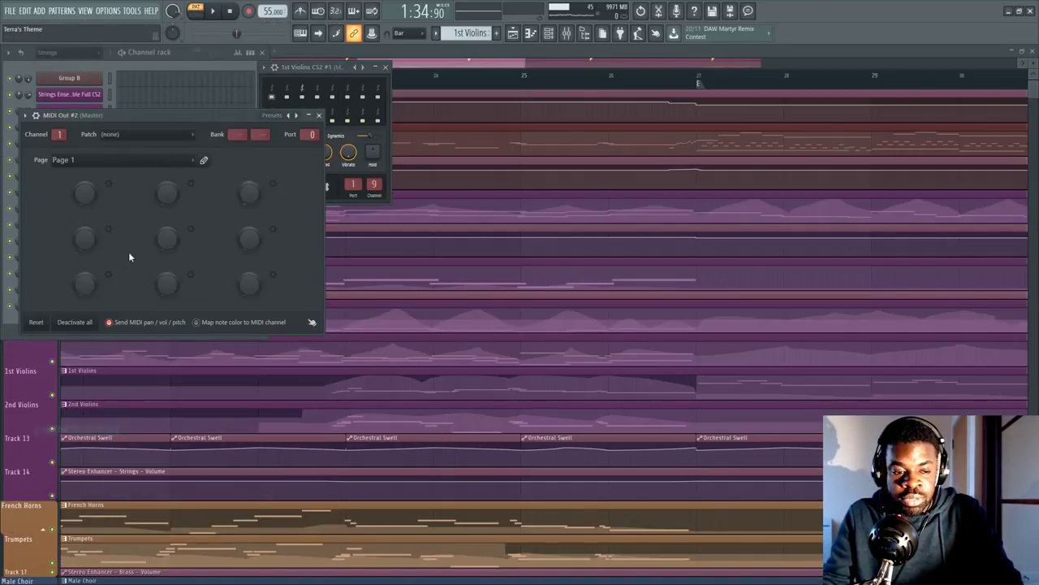
# Close the 1st Violins CS2 #1 window, show the browser and place the MIDI Out #2 window beside the channel rack.
pyautogui.moveTo(145, 122); pyautogui.dragTo(628, 183)
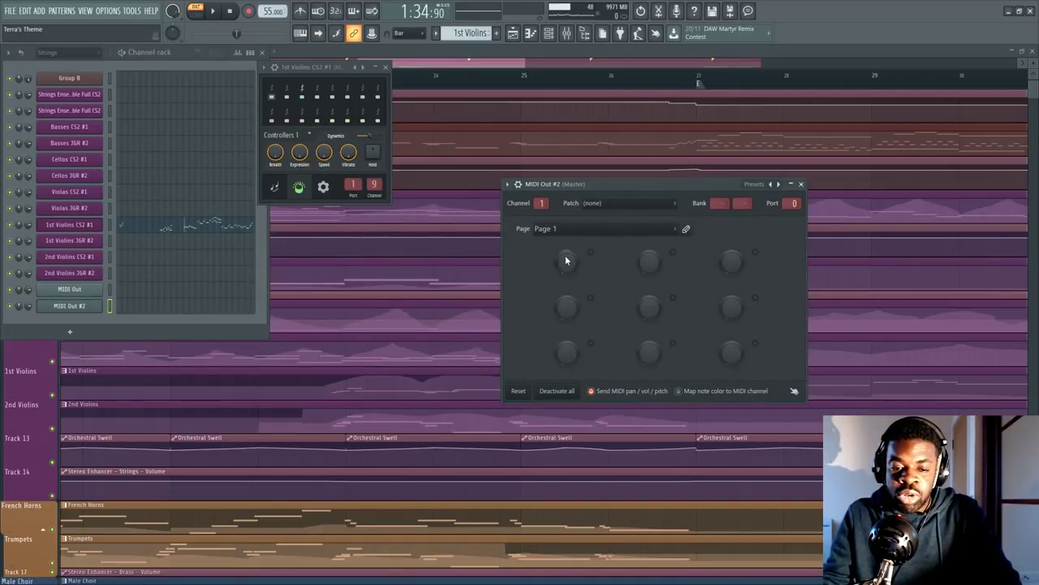
pyautogui.click(386, 66)
pyautogui.hotkey('alt', 'F8')
pyautogui.hotkey('alt', 'F8')
pyautogui.hotkey('alt', 'F8')
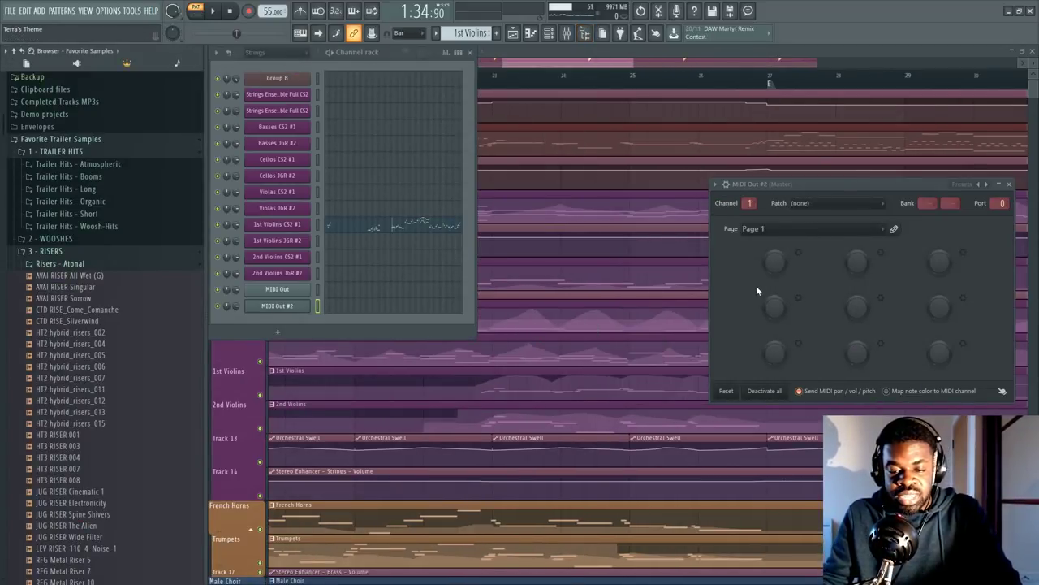
pyautogui.moveTo(771, 202); pyautogui.dragTo(619, 169)
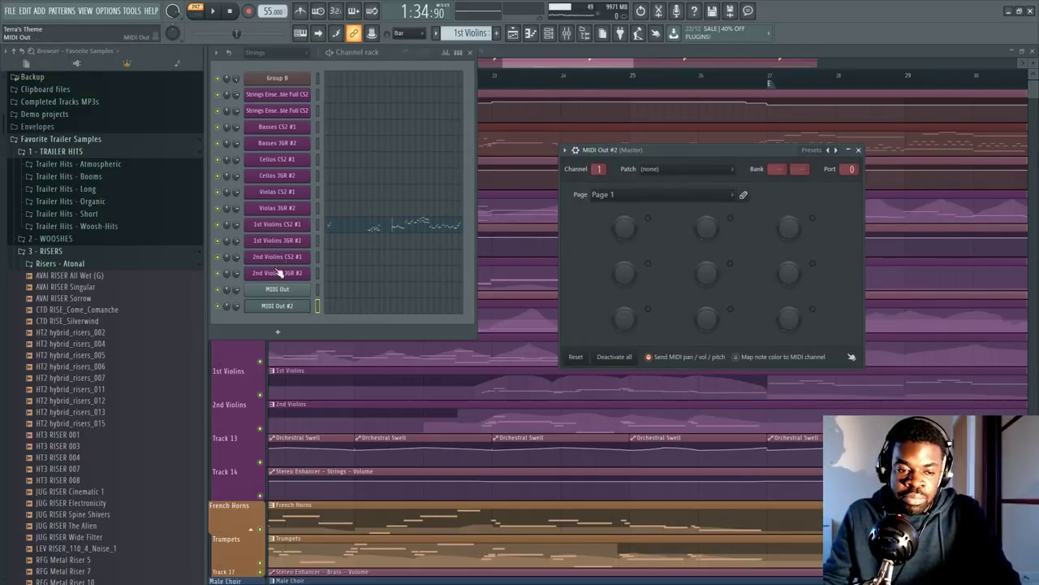
# Open the Strings Ensemble Full CS2 controller window for comparison and set the MIDI Out #2 port to 1.
pyautogui.click(300, 95)
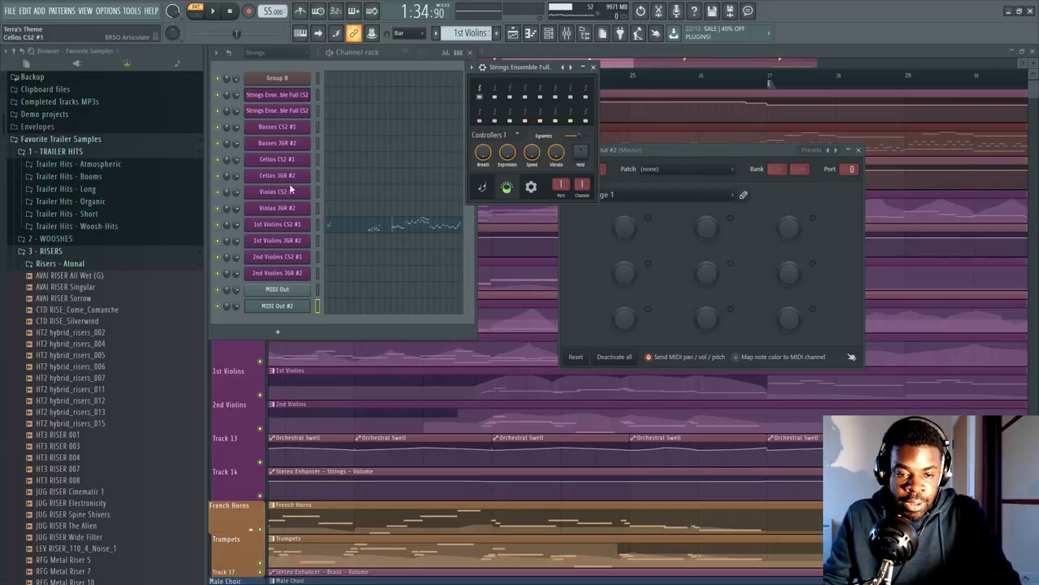
pyautogui.moveTo(844, 173); pyautogui.dragTo(845, 167)
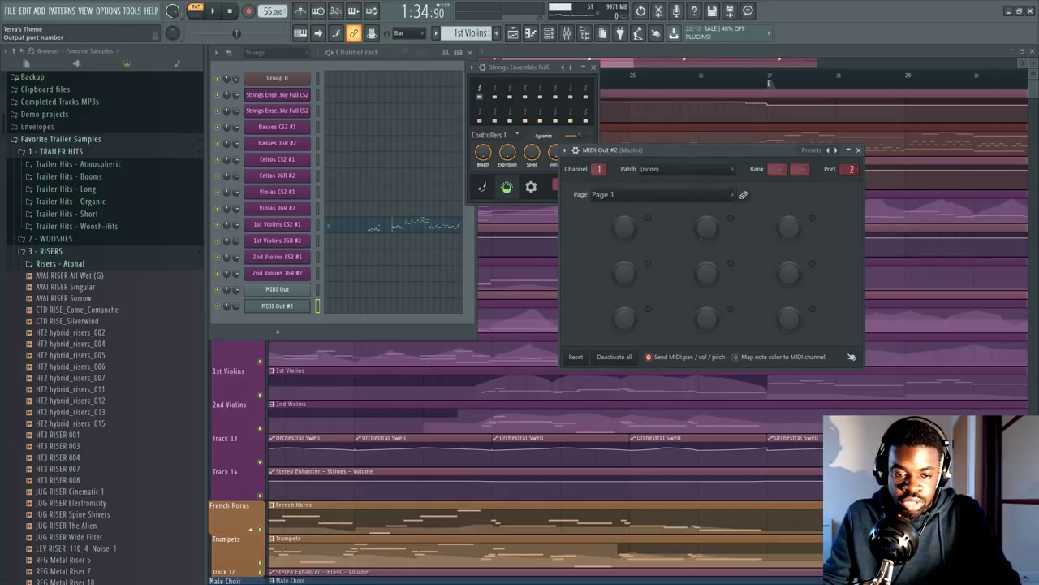
pyautogui.moveTo(642, 151); pyautogui.dragTo(684, 184)
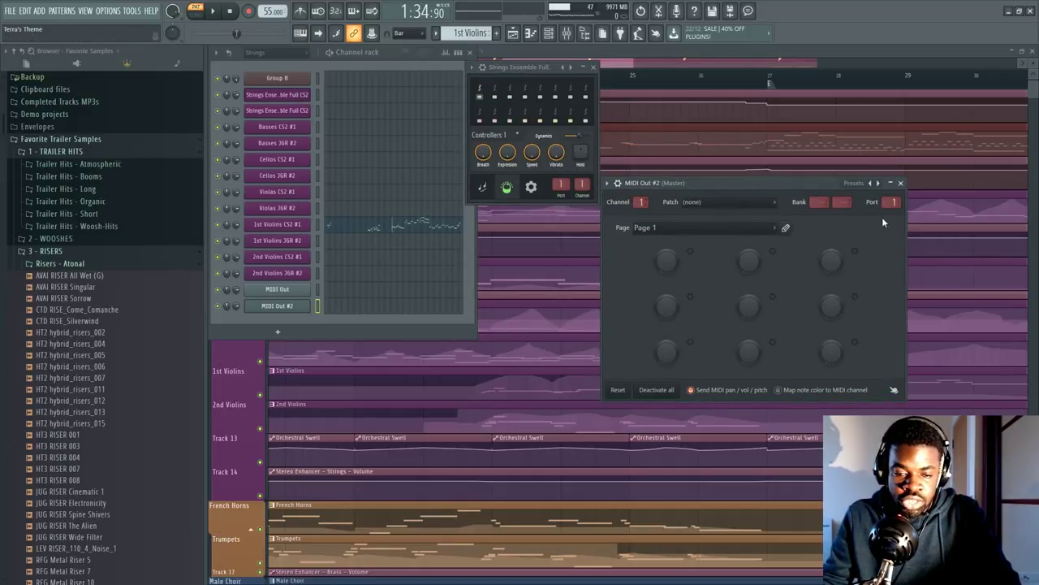
pyautogui.click(334, 299)
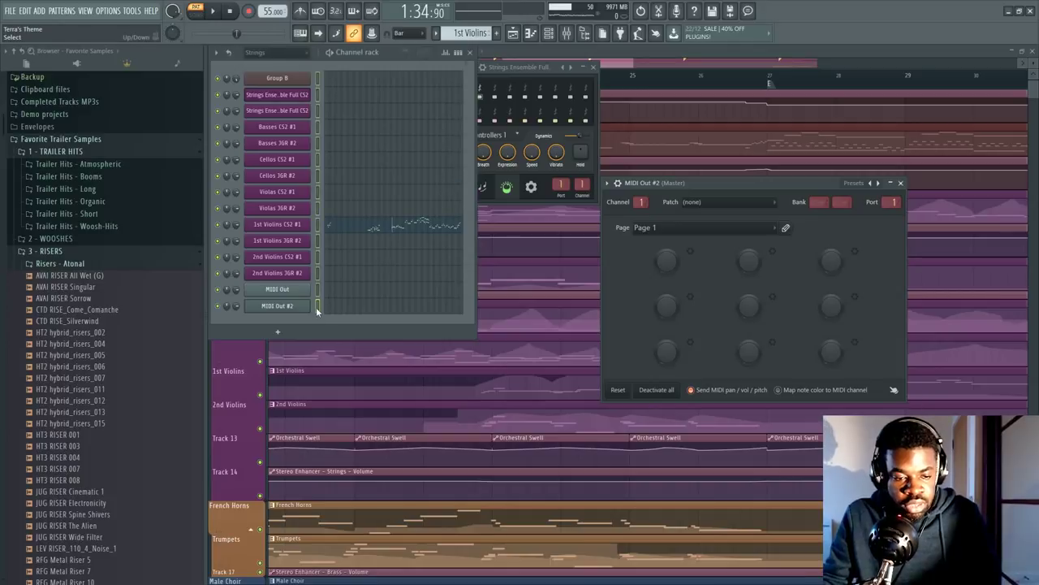
# Configure the first knob of MIDI Out #2 with the full name Mod Wheel and the short name MOD.
pyautogui.rightClick(666, 263)
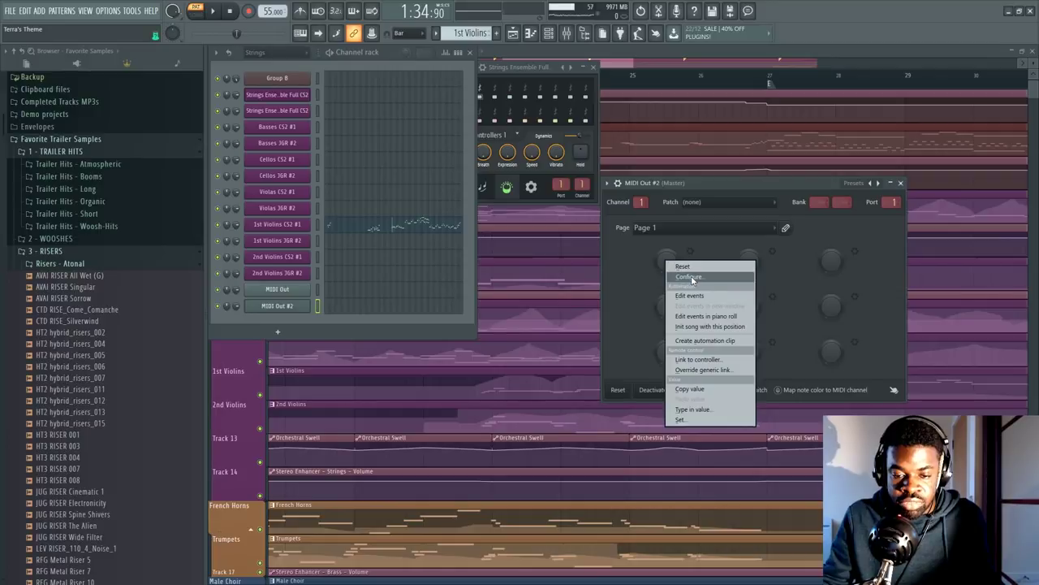
pyautogui.click(663, 262)
pyautogui.rightClick(671, 262)
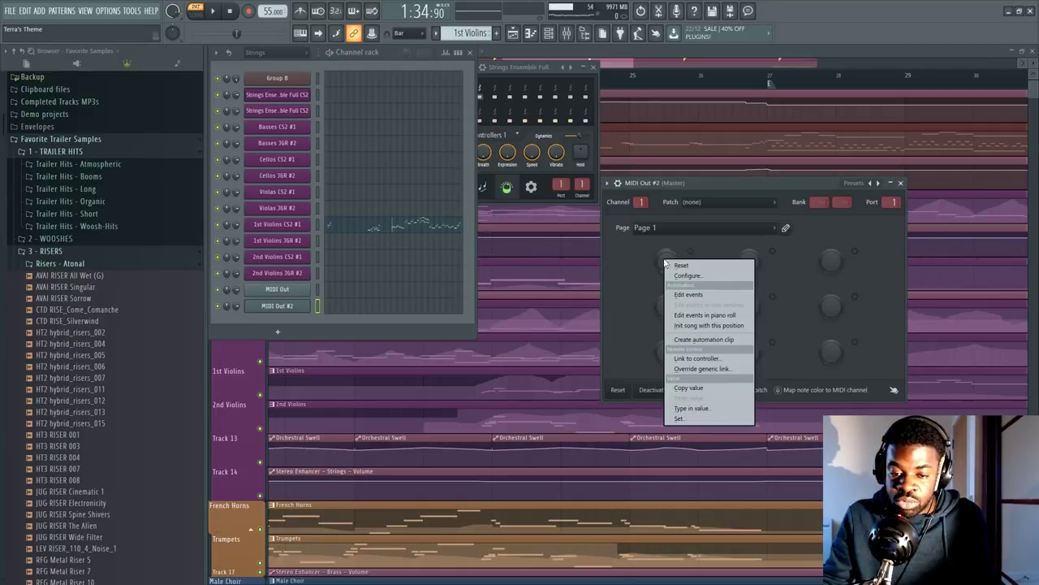
pyautogui.click(678, 264)
pyautogui.rightClick(671, 262)
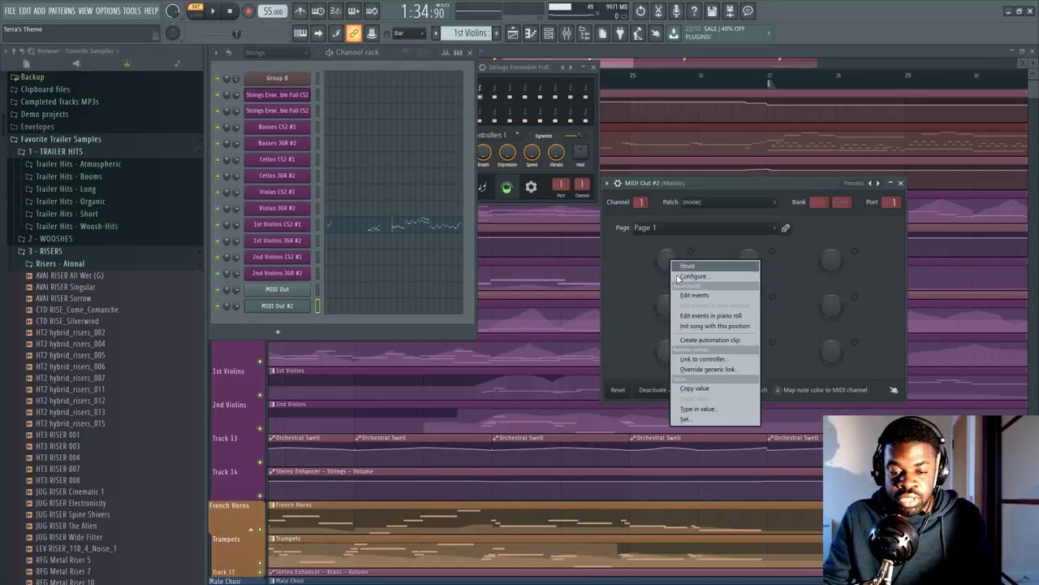
pyautogui.click(677, 276)
pyautogui.write('Mod Wheel')
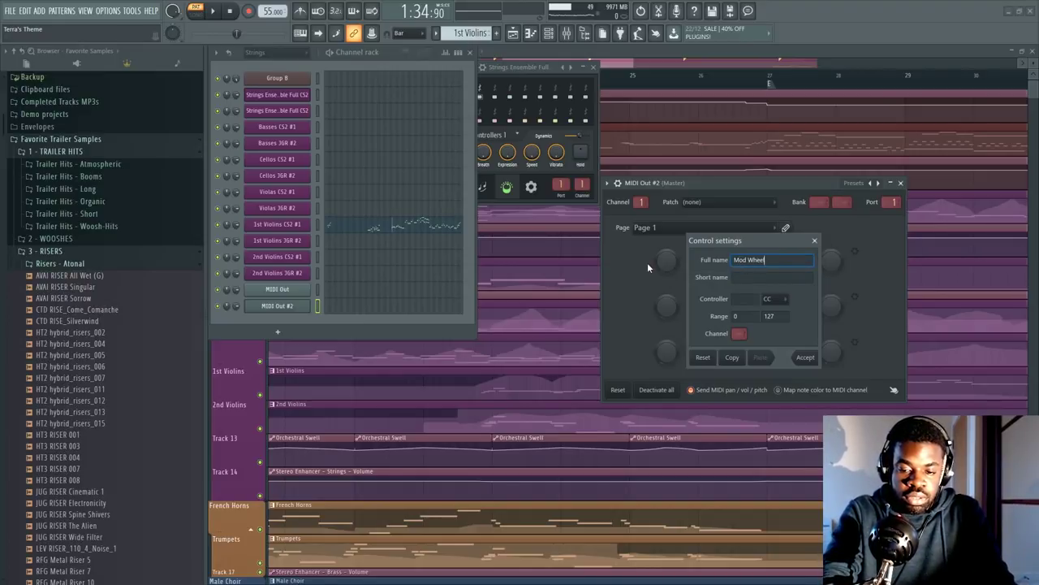
pyautogui.press('Tab')
pyautogui.write('MOD')
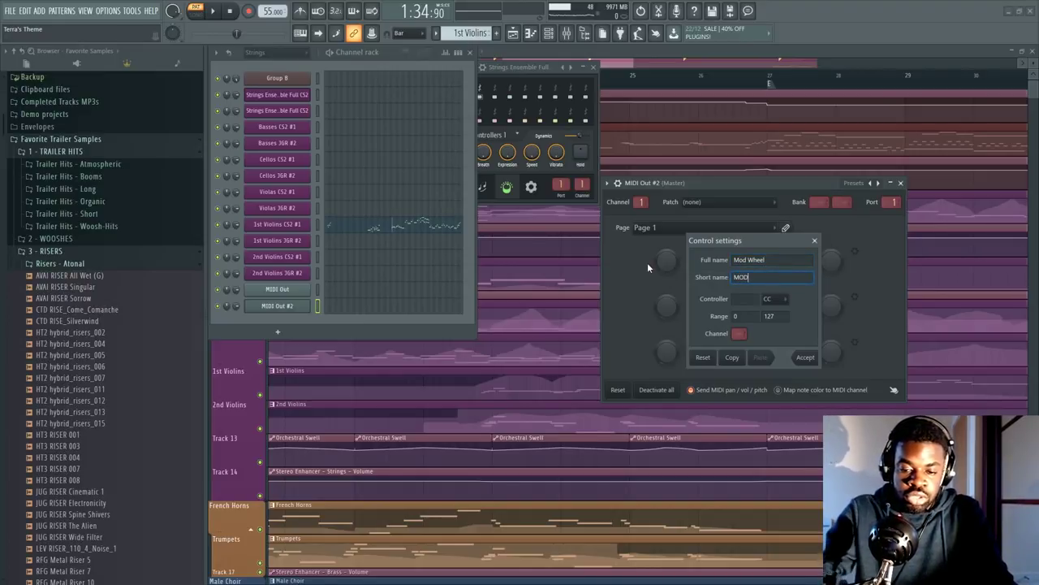
# Assign the Mod Wheel knob to CC controller number 1 and accept the control settings.
pyautogui.press('Tab')
pyautogui.click(773, 299)
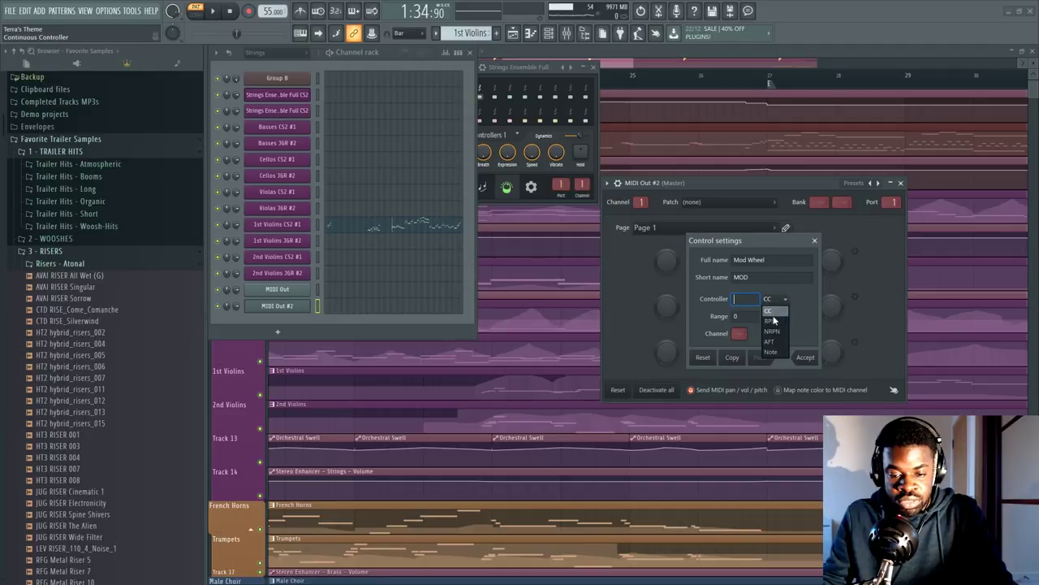
pyautogui.click(771, 312)
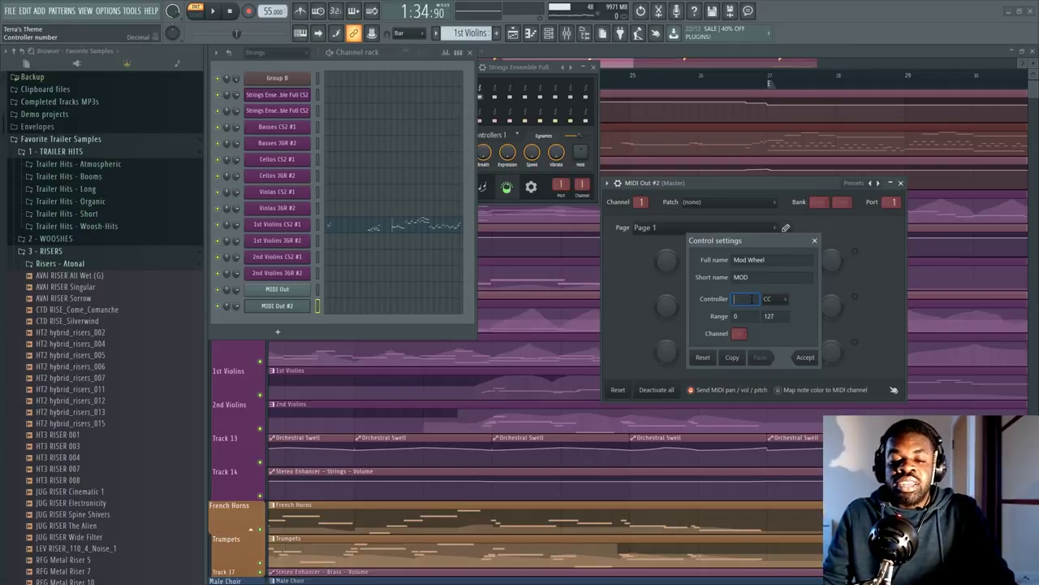
pyautogui.write('1')
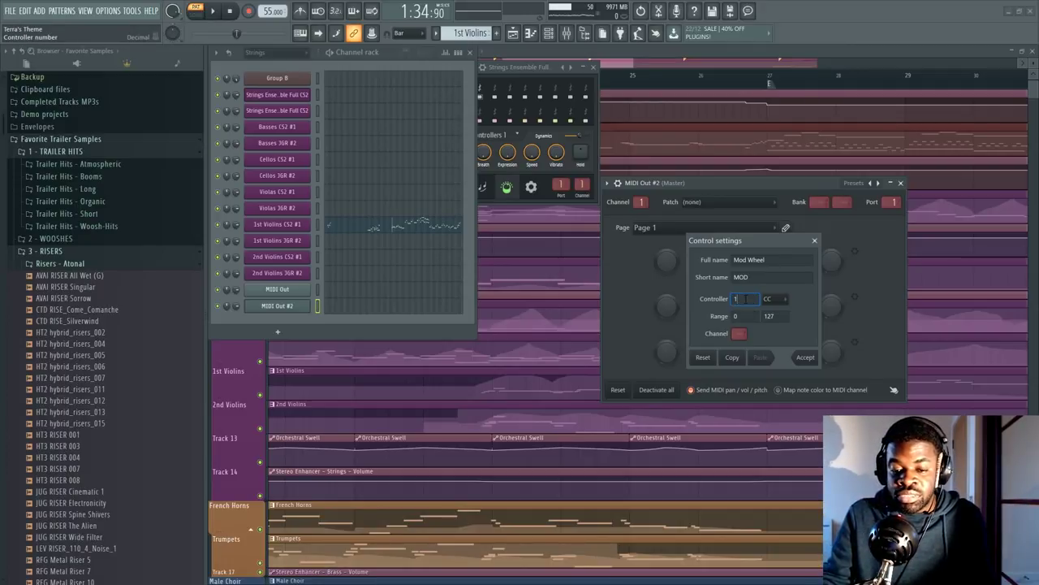
pyautogui.press('Return')
pyautogui.click(804, 357)
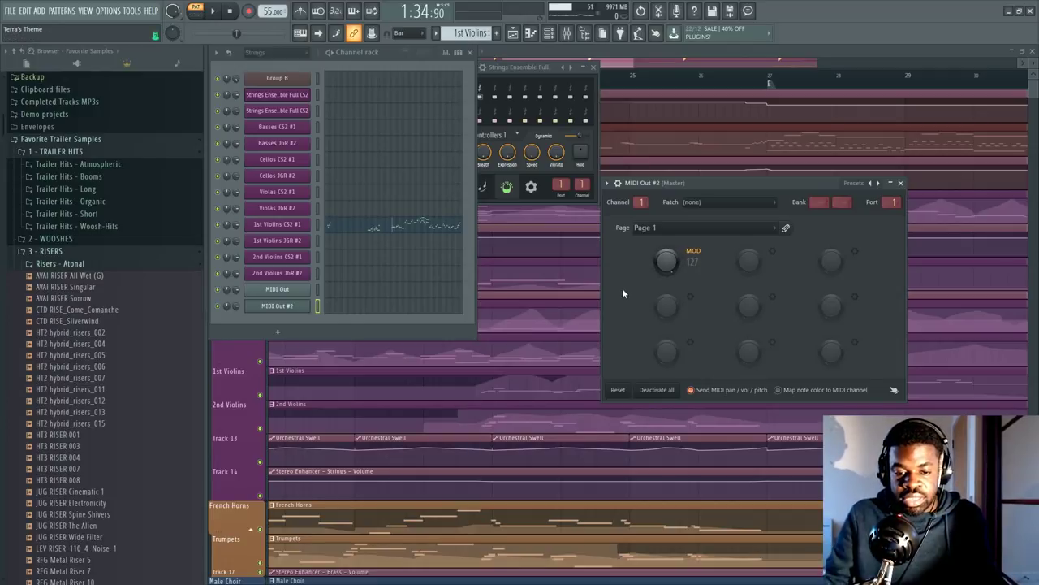
# Test the MOD knob by lowering it to 0 and raising it again while auditioning the strings.
pyautogui.moveTo(660, 265); pyautogui.dragTo(660, 300)
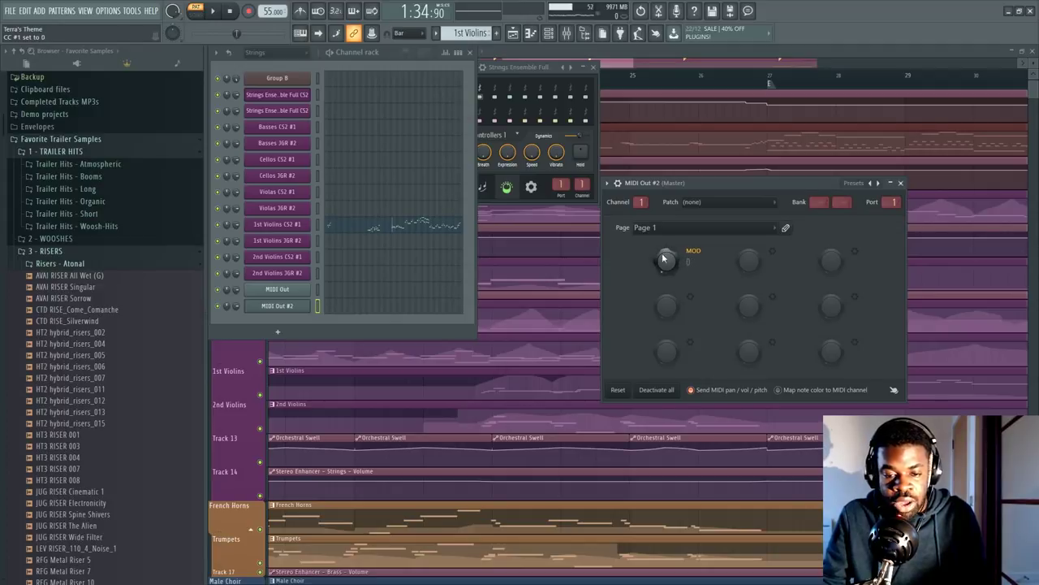
pyautogui.moveTo(660, 262); pyautogui.dragTo(660, 256)
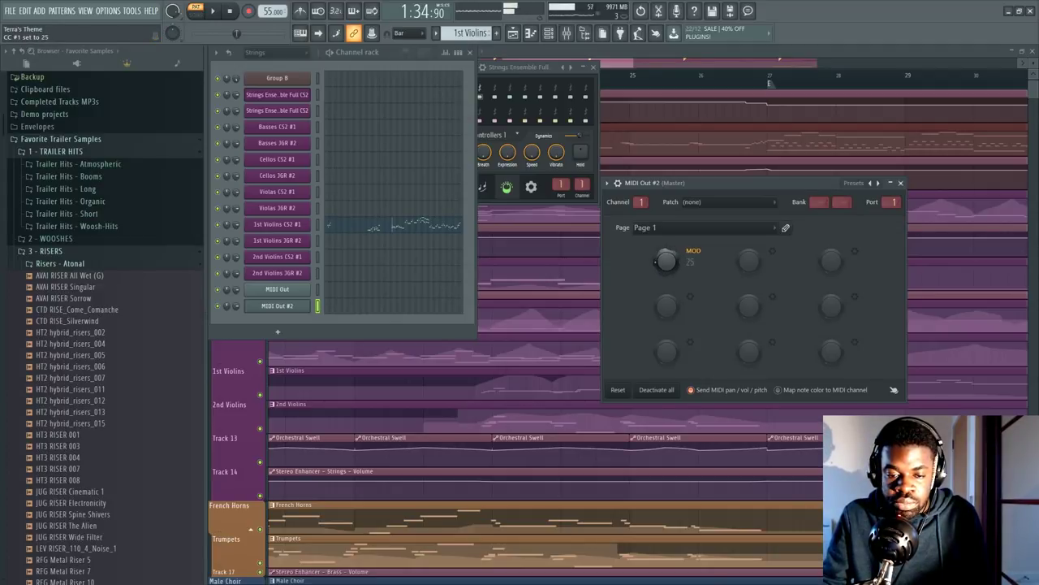
pyautogui.moveTo(666, 260)
pyautogui.mouseDown()
pyautogui.moveTo(666, 238)
pyautogui.moveTo(657, 270)
pyautogui.mouseUp()
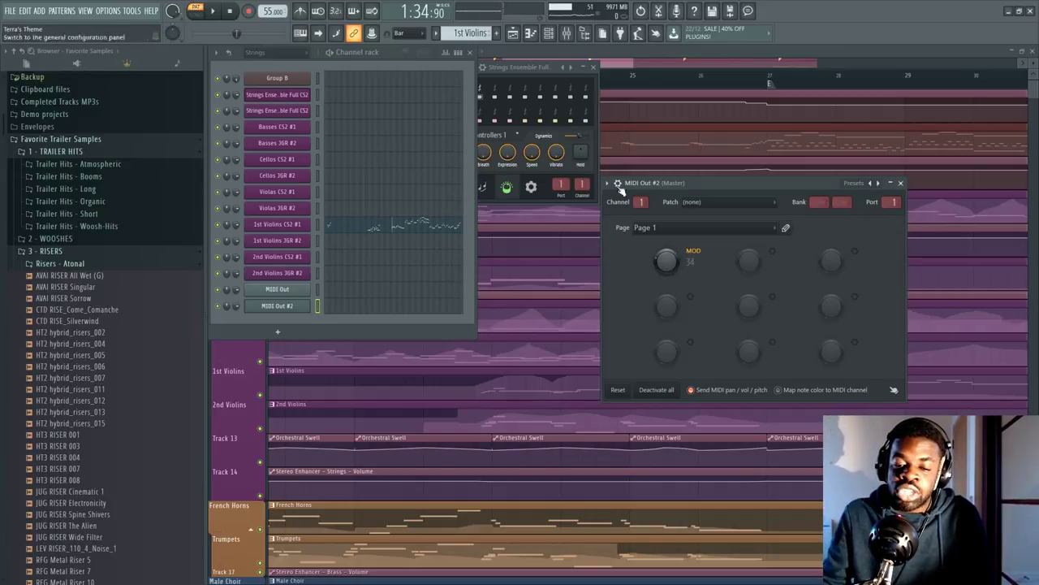
# Open the MOD knob's event editor and draw a rising and falling modulation curve from about bar 3 to bar 21.
pyautogui.rightClick(665, 264)
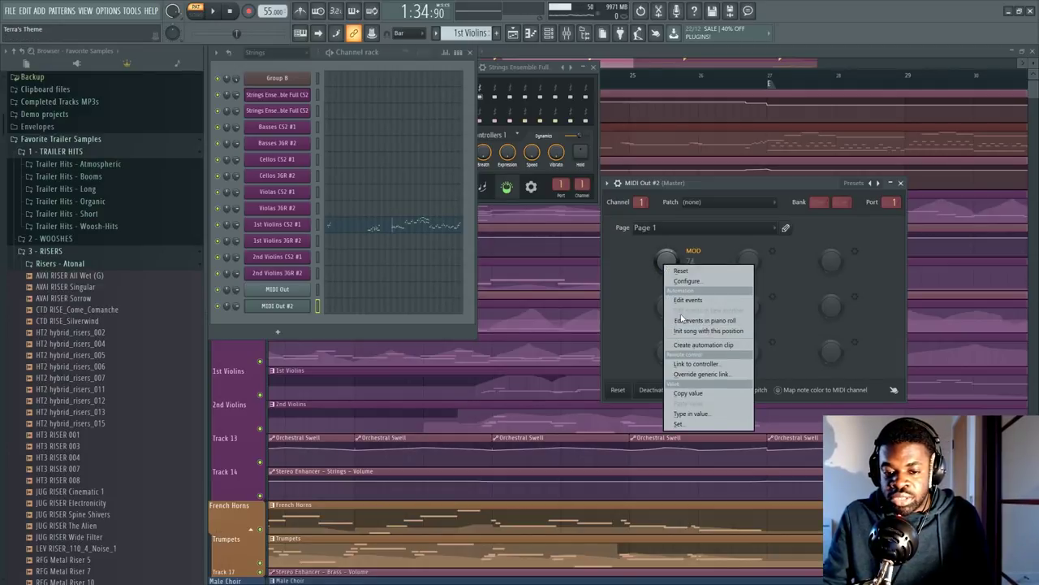
pyautogui.click(684, 299)
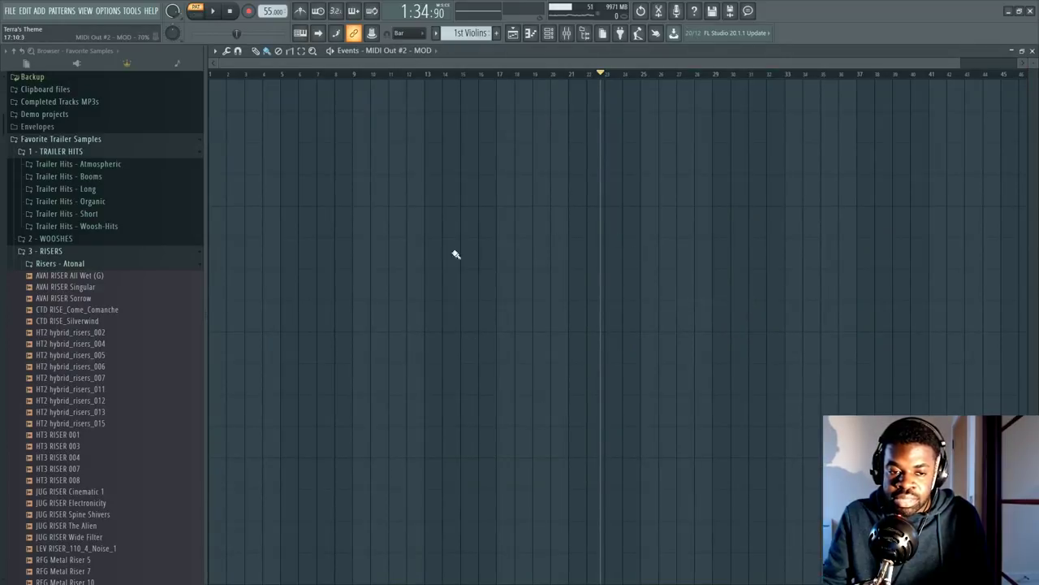
pyautogui.click(439, 273)
pyautogui.hotkey('ctrl', 'z')
pyautogui.moveTo(249, 315); pyautogui.dragTo(579, 338)
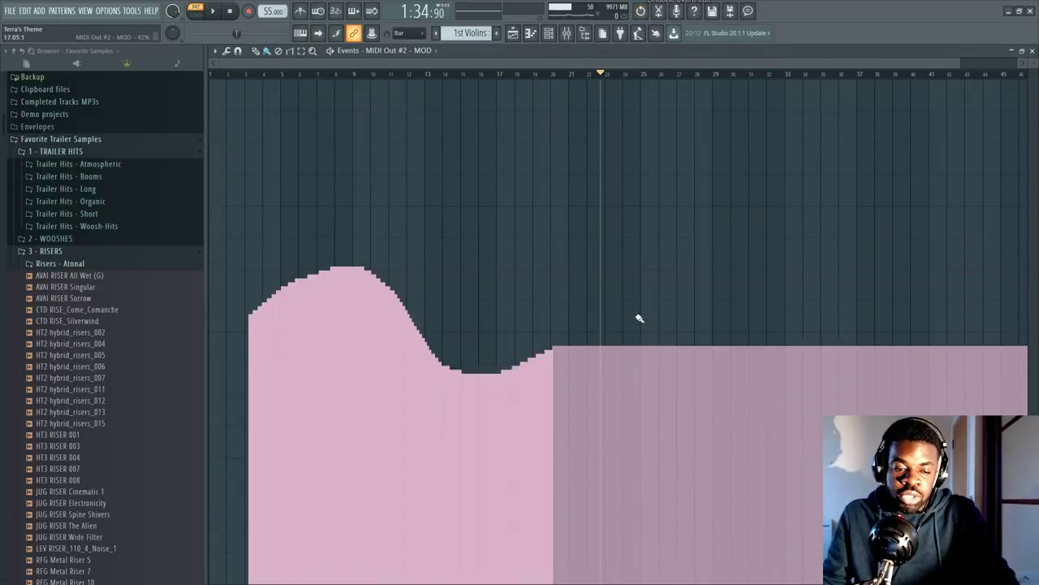
# Open the 1st Violins CS2 #1 piano roll and show the MIDI Out #2 - MOD events in its control lane.
pyautogui.press('F6')
pyautogui.click(361, 227)
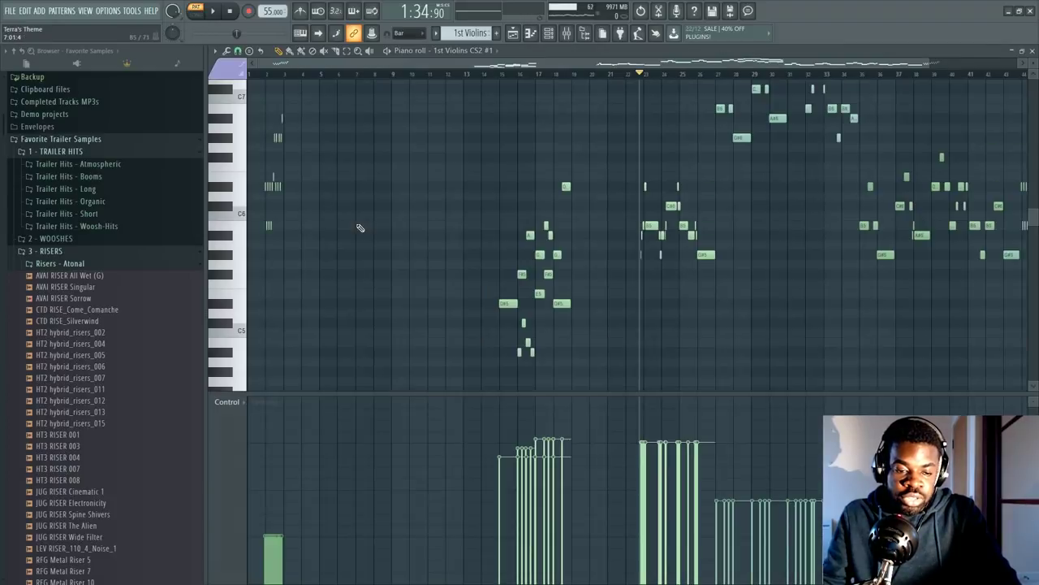
pyautogui.click(228, 402)
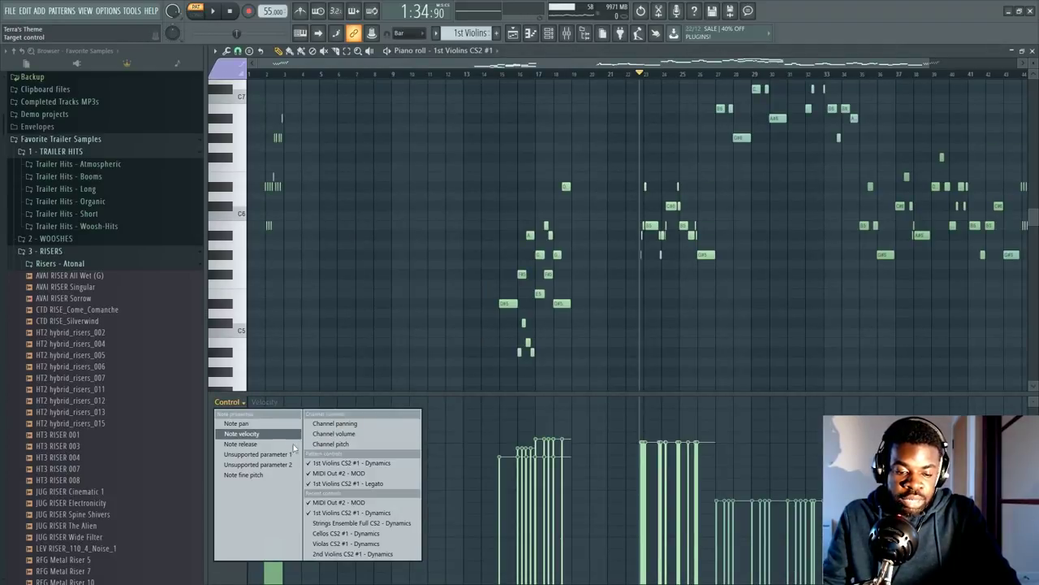
pyautogui.click(358, 472)
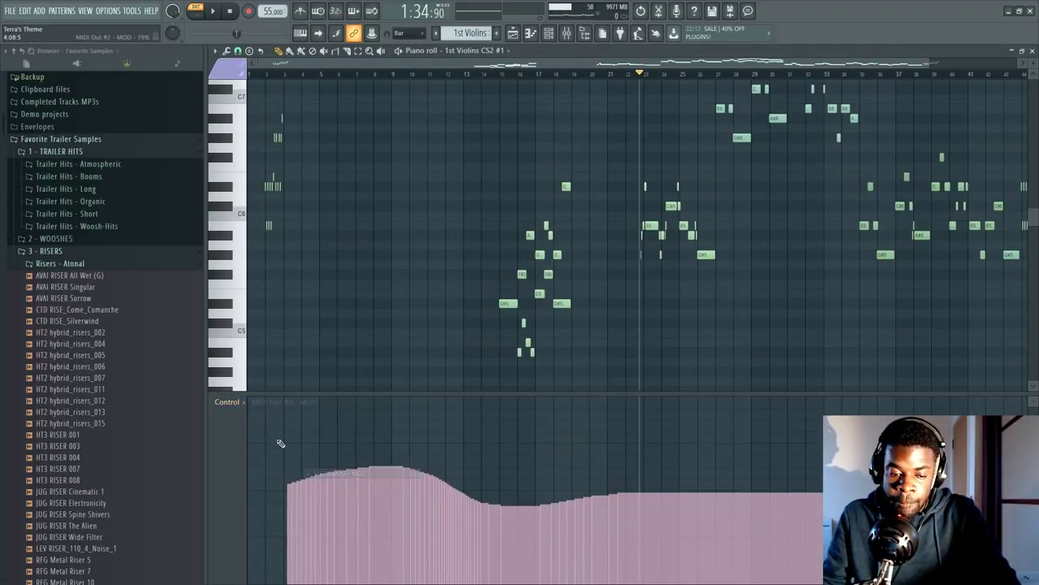
pyautogui.click(230, 402)
pyautogui.click(346, 473)
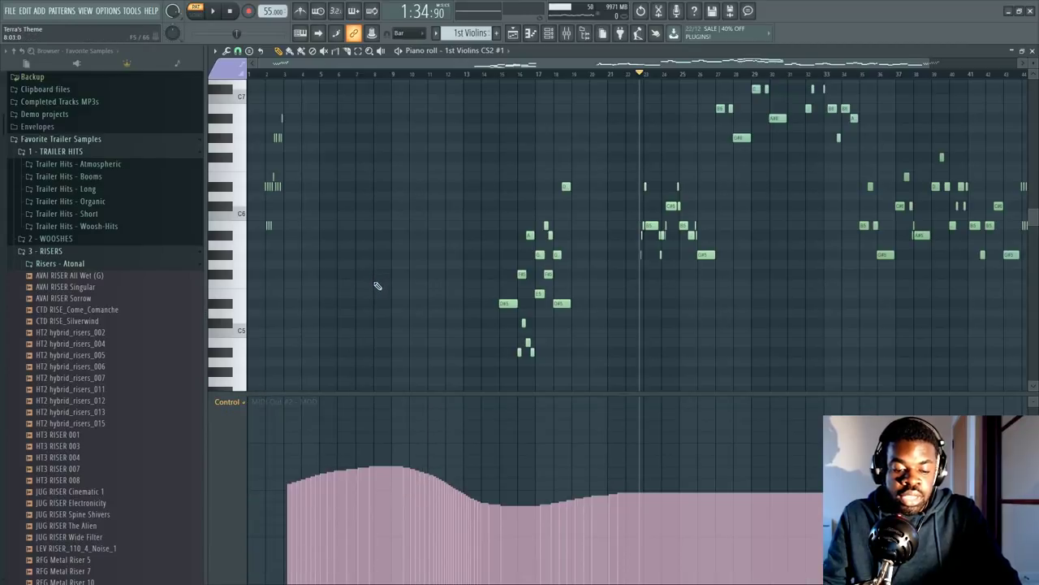
# Reopen the MIDI Out #2 window and bring up the MOD knob's event editor with the whole curve in view.
pyautogui.press('F6')
pyautogui.click(277, 305)
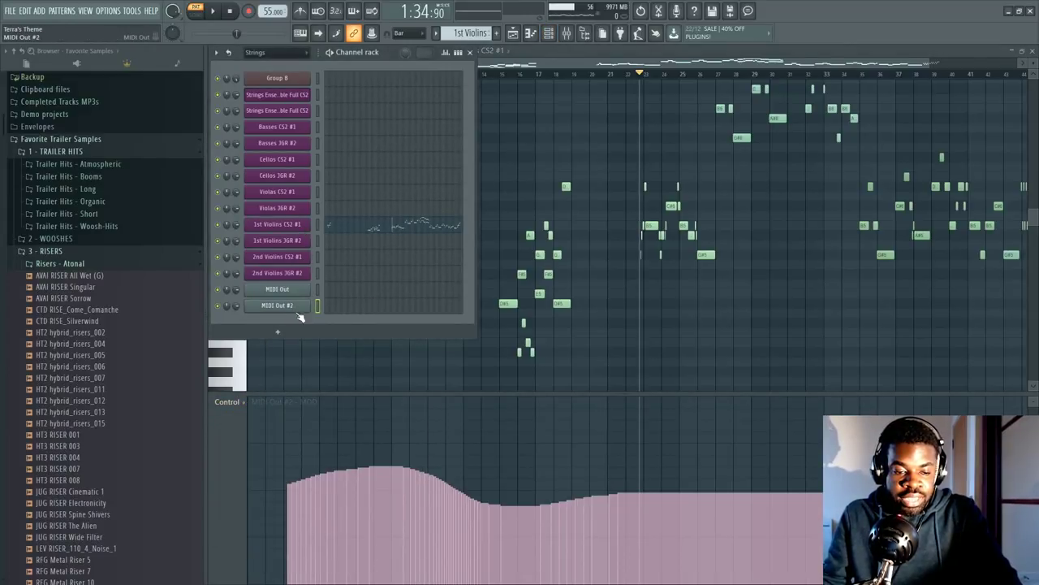
pyautogui.rightClick(655, 264)
pyautogui.click(684, 302)
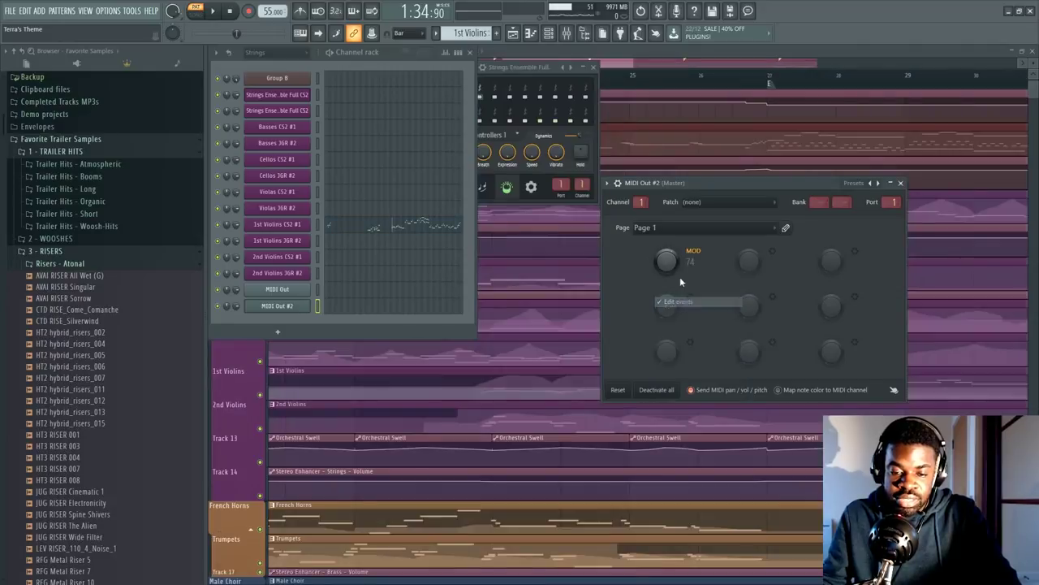
pyautogui.rightClick(675, 265)
pyautogui.click(687, 302)
pyautogui.scroll(6, 496, 265)
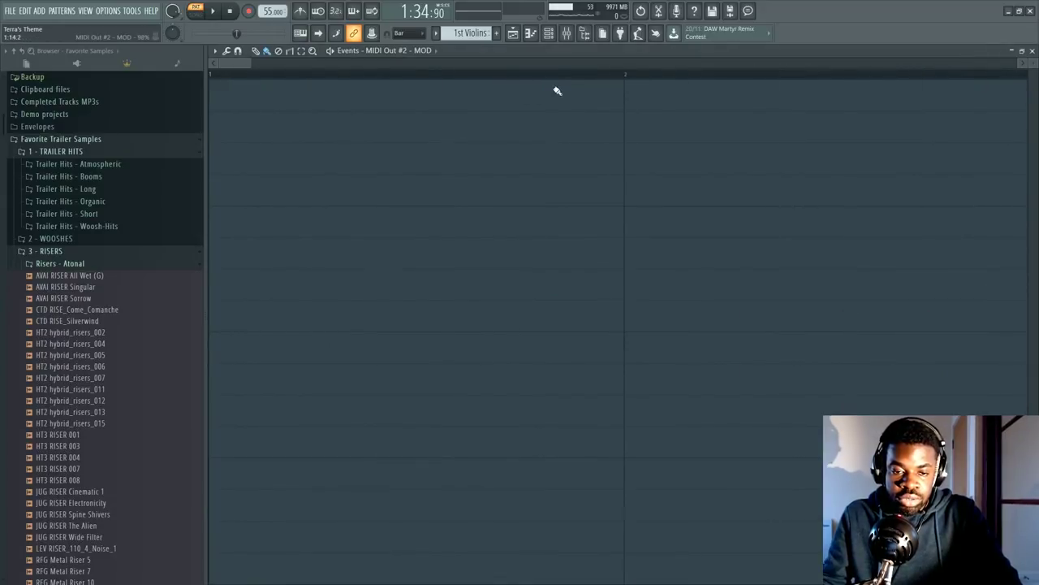
pyautogui.scroll(-6, 555, 89)
# Select bars 8 to 16 of the MOD events and paste that section five times in succession after it.
pyautogui.moveTo(341, 75); pyautogui.dragTo(489, 85)
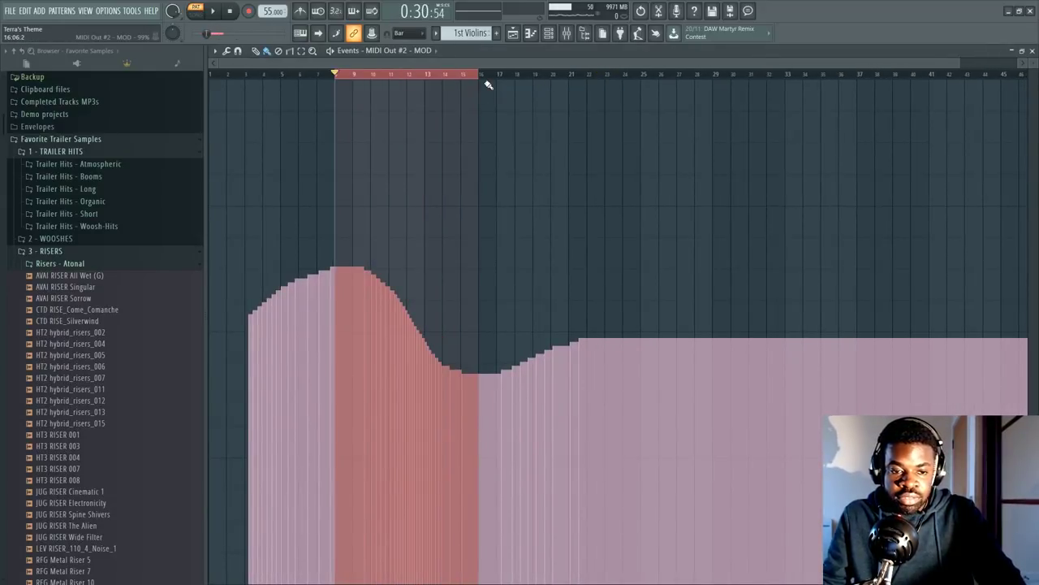
pyautogui.hotkey('ctrl', 'x')
pyautogui.hotkey('ctrl', 'v')
pyautogui.hotkey('ctrl', 'v')
pyautogui.hotkey('ctrl', 'v')
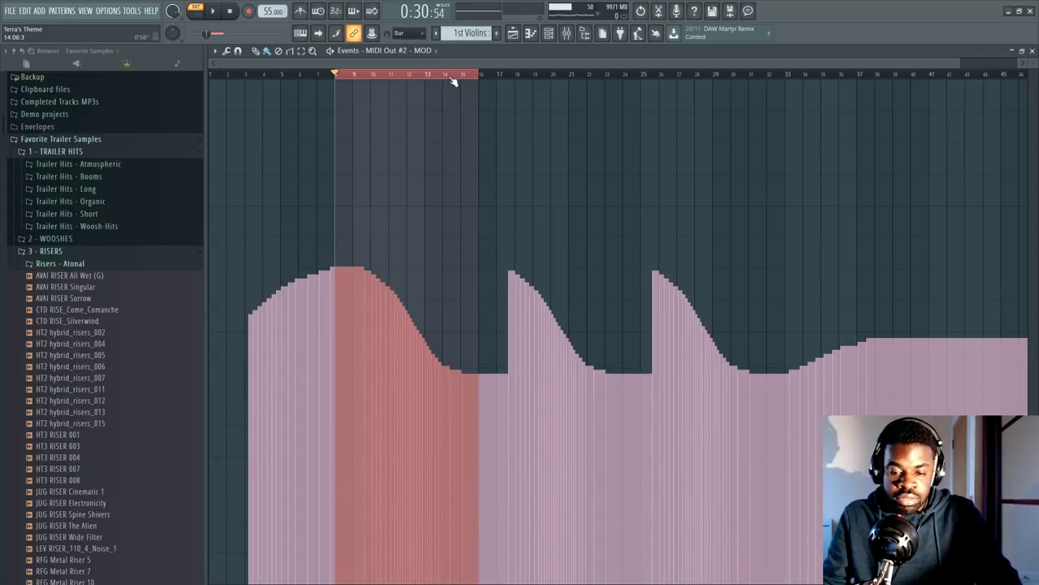
pyautogui.hotkey('ctrl', 'v')
pyautogui.hotkey('ctrl', 'v')
pyautogui.hotkey('ctrl', 'v')
pyautogui.scroll(-5, 453, 68)
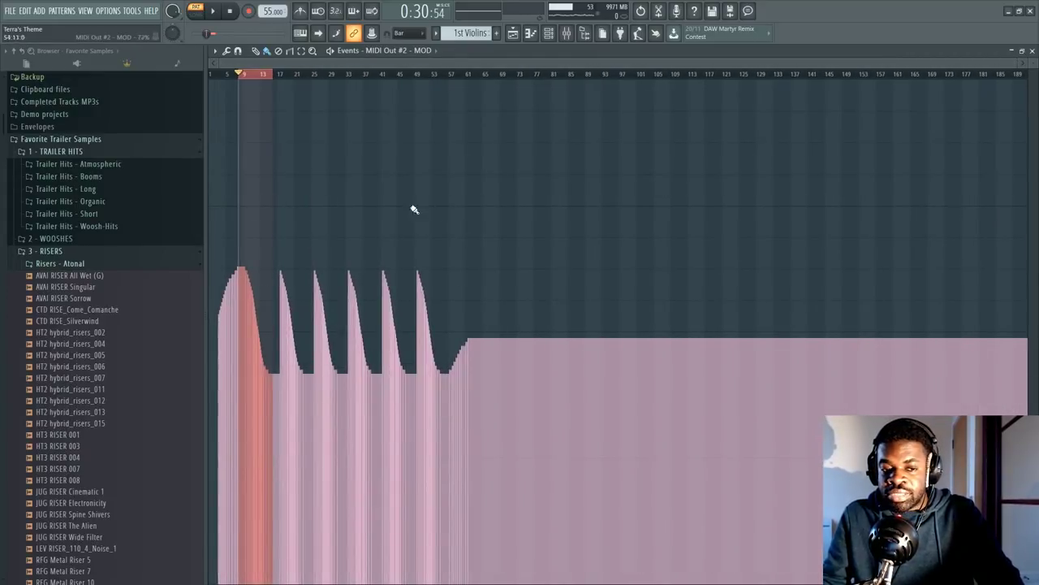
pyautogui.scroll(5, 290, 80)
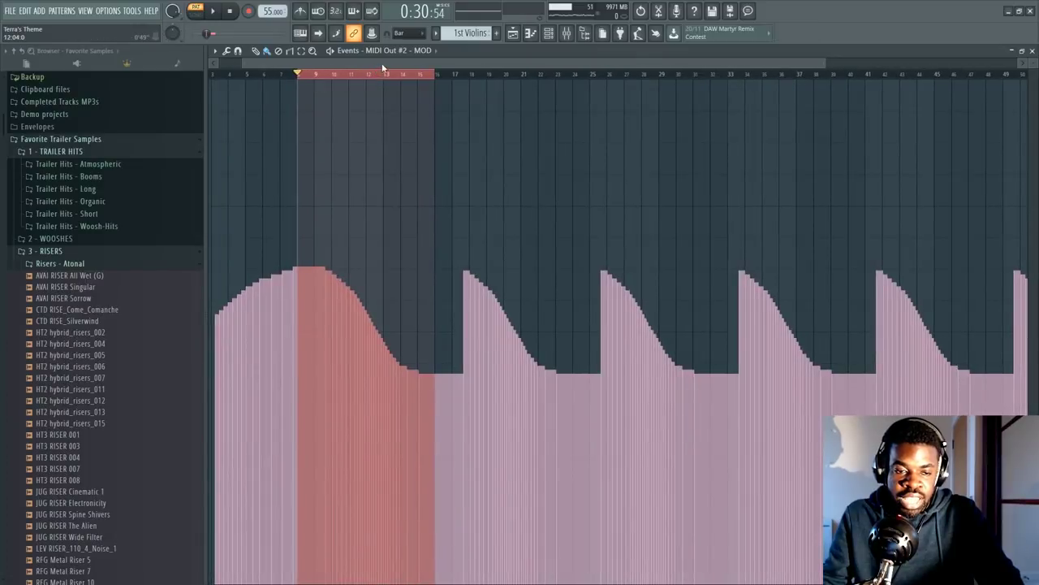
pyautogui.scroll(-3, 282, 64)
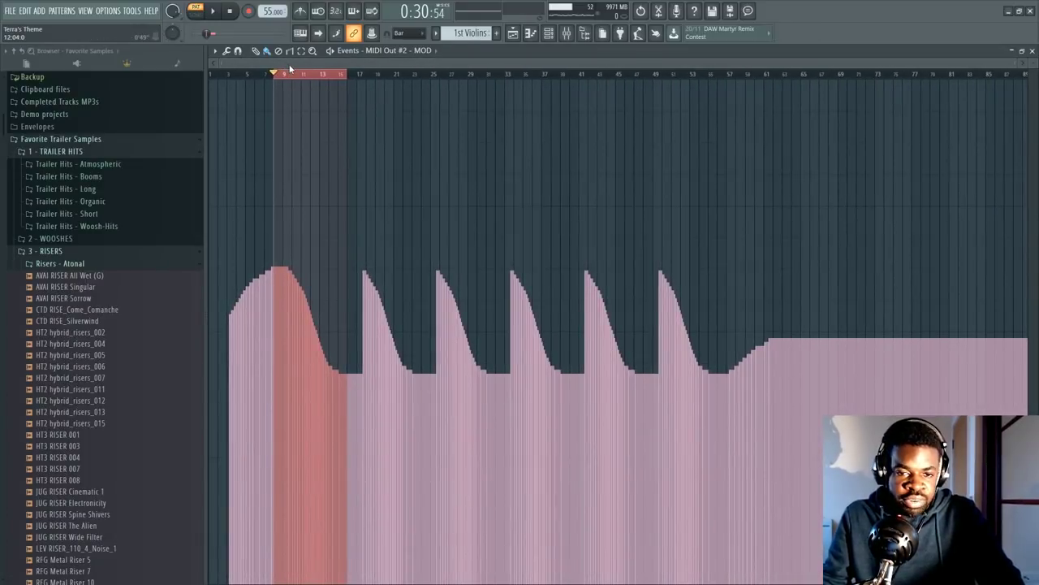
# Undo the most recent pastes of the repeated MOD curve section.
pyautogui.hotkey('ctrl', 'alt', 'z')
pyautogui.hotkey('ctrl', 'alt', 'z')
pyautogui.hotkey('ctrl', 'alt', 'z')
pyautogui.hotkey('ctrl', 'alt', 'z')
pyautogui.hotkey('ctrl', 'alt', 'z')
pyautogui.hotkey('ctrl', 'alt', 'z')
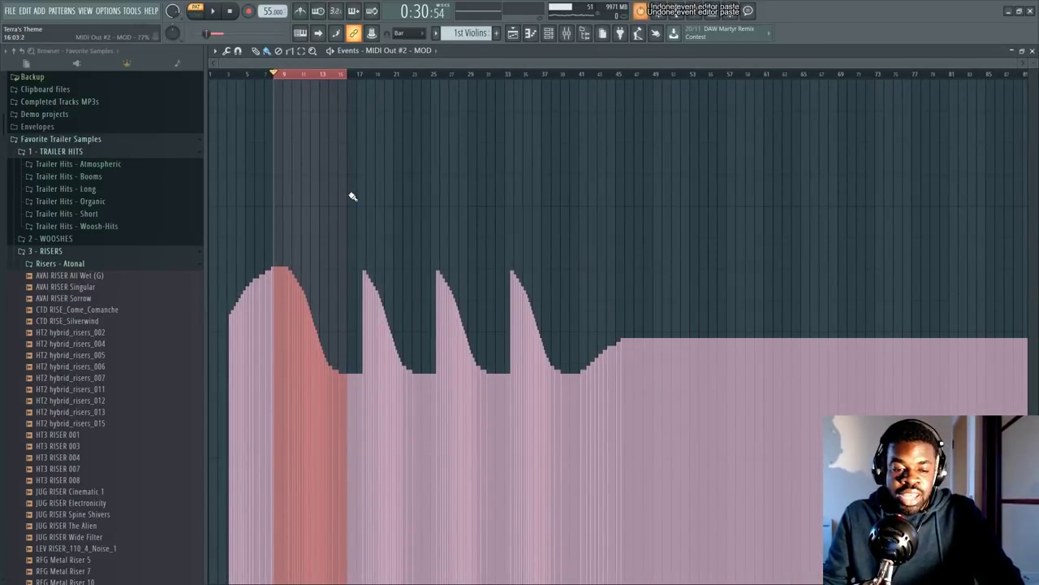
# Undo the remaining pasted MOD sections and try pasting a selection of bars 9 to 21 at bar 22.
pyautogui.hotkey('ctrl', 'alt', 'z')
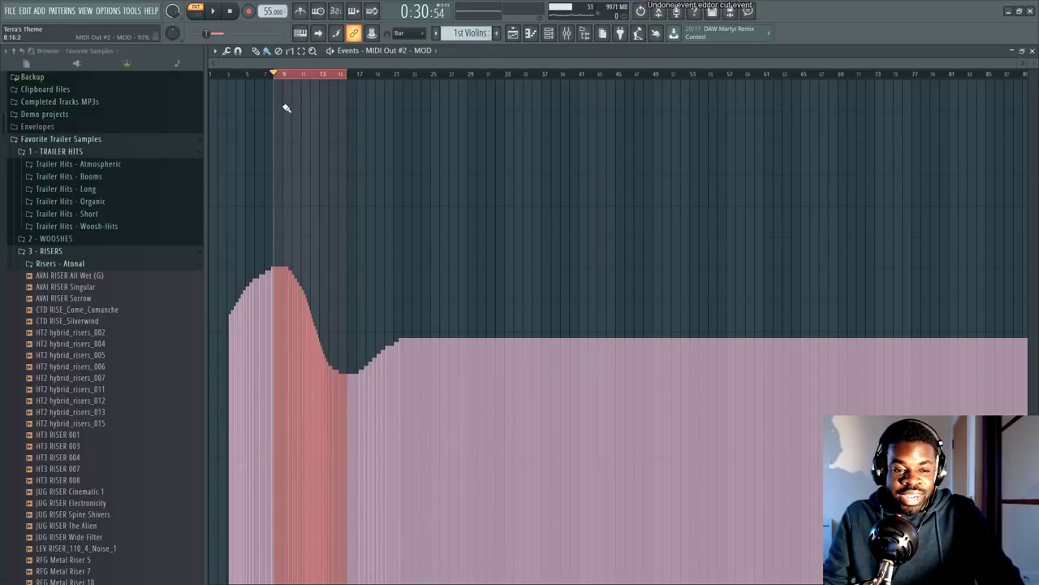
pyautogui.hotkey('ctrl', 'd')
pyautogui.moveTo(284, 82); pyautogui.dragTo(403, 81)
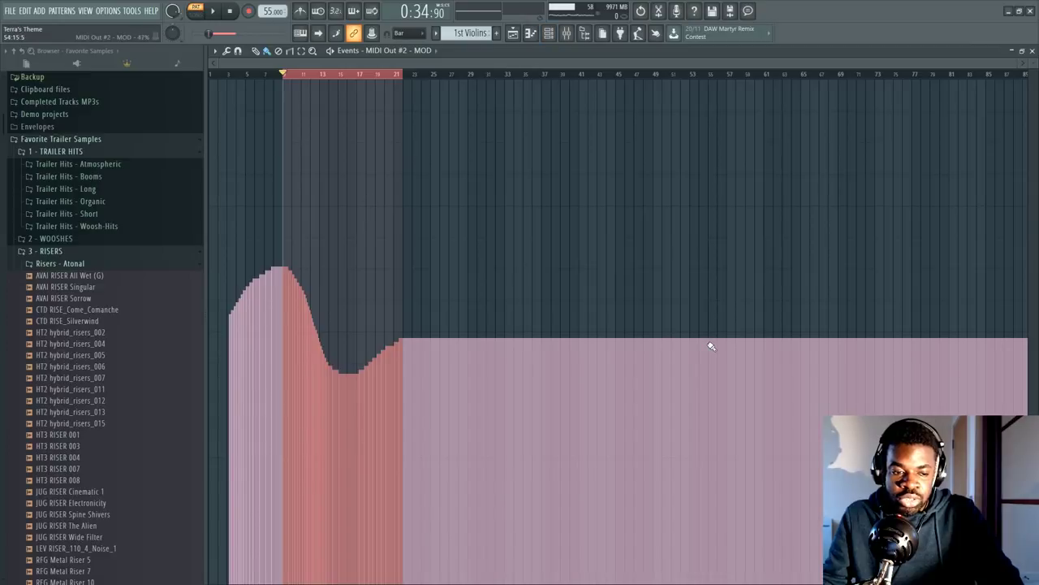
pyautogui.click(406, 82)
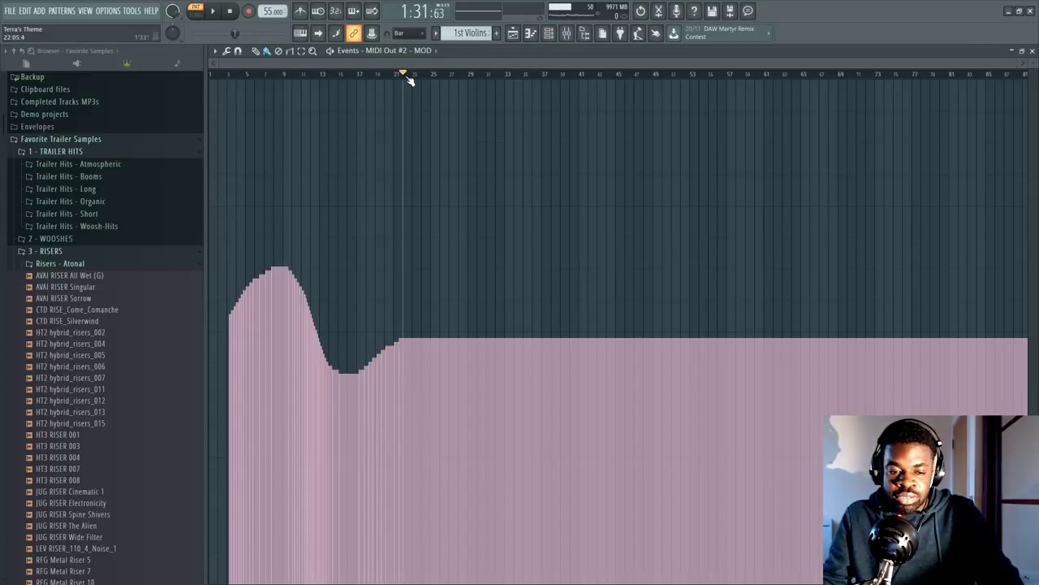
pyautogui.hotkey('ctrl', 'v')
pyautogui.hotkey('ctrl', 'z')
pyautogui.keyDown('ctrl'); pyautogui.click(376, 77); pyautogui.keyUp('ctrl')
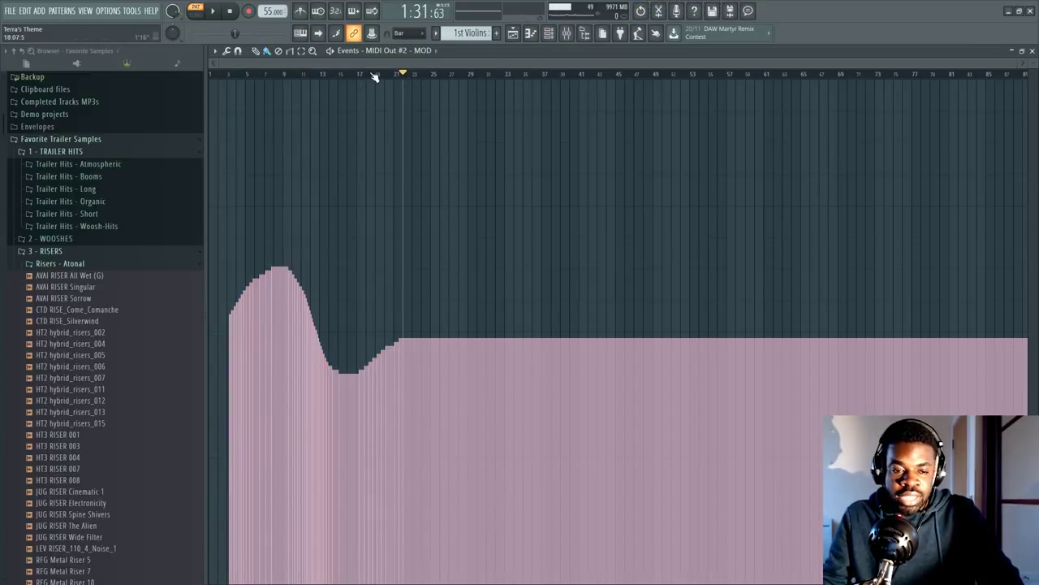
pyautogui.moveTo(376, 76)
pyautogui.mouseDown()
pyautogui.moveTo(120, 76)
pyautogui.moveTo(377, 88)
pyautogui.mouseUp()
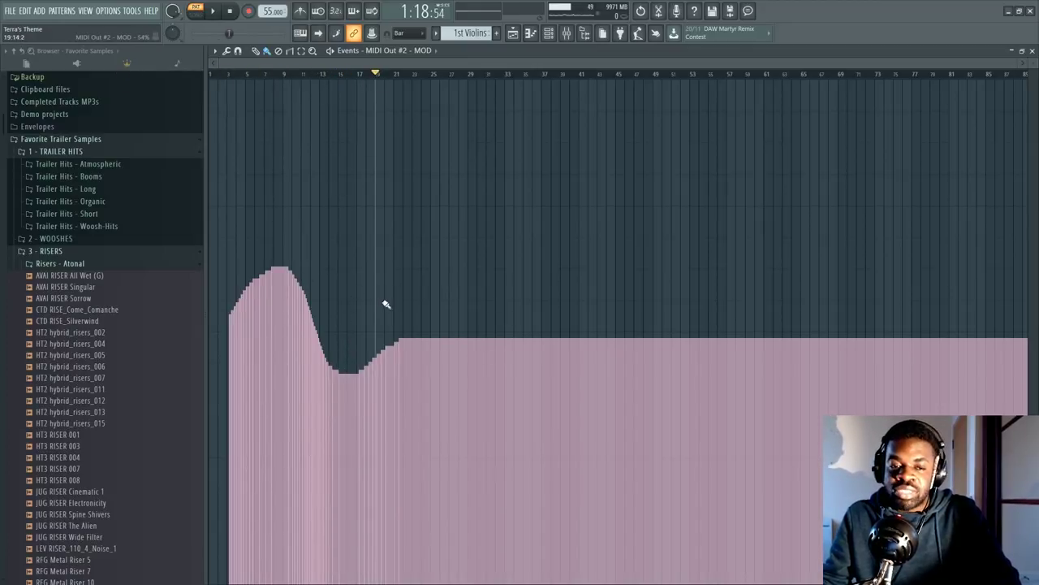
# Return to the 1st Violins CS2 #1 piano roll and display MIDI Out #2 - MOD in its control lane.
pyautogui.press('F6')
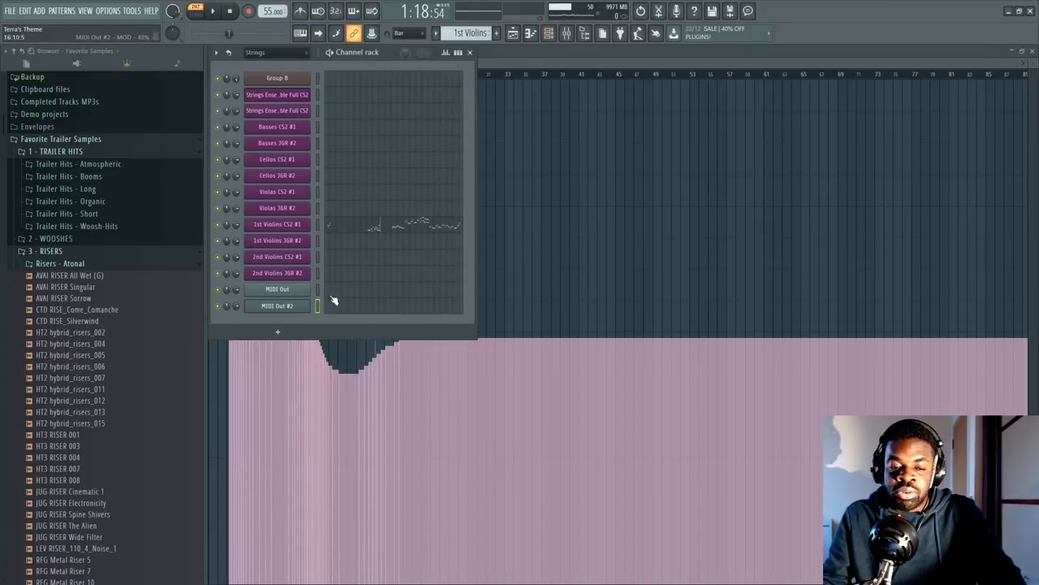
pyautogui.click(342, 228)
pyautogui.click(229, 402)
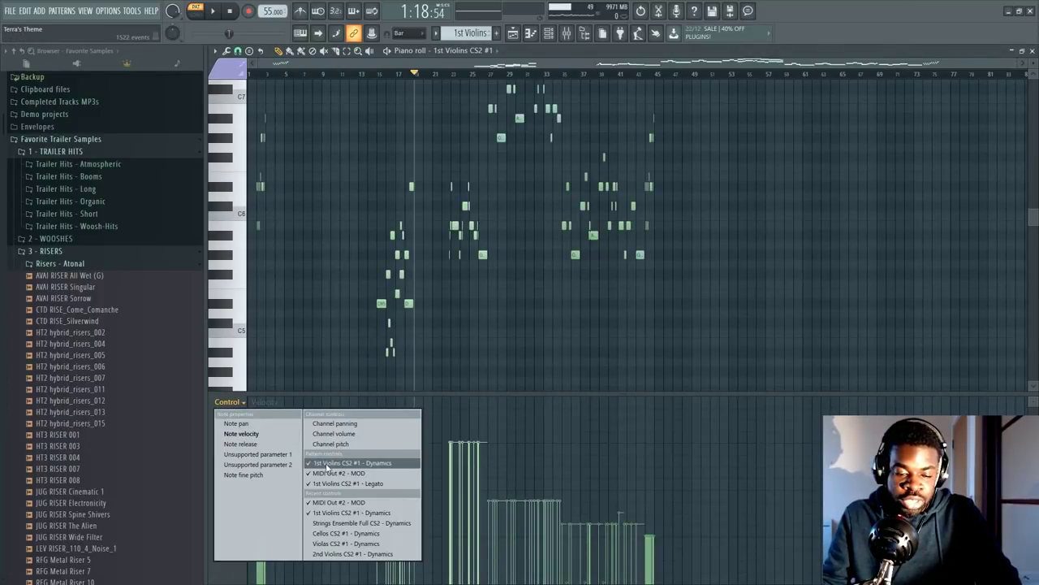
pyautogui.click(335, 474)
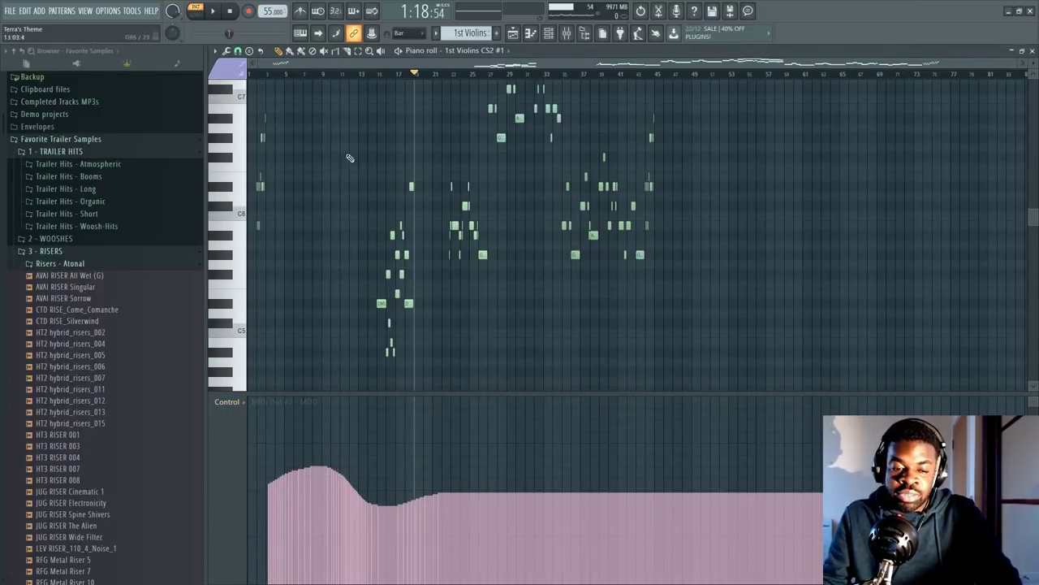
# Redraw the MOD events from bar 3 onward as a freehand curve with several smooth swells and dips.
pyautogui.moveTo(297, 71)
pyautogui.mouseDown()
pyautogui.moveTo(345, 67)
pyautogui.moveTo(313, 64)
pyautogui.moveTo(328, 63)
pyautogui.moveTo(297, 112)
pyautogui.mouseUp()
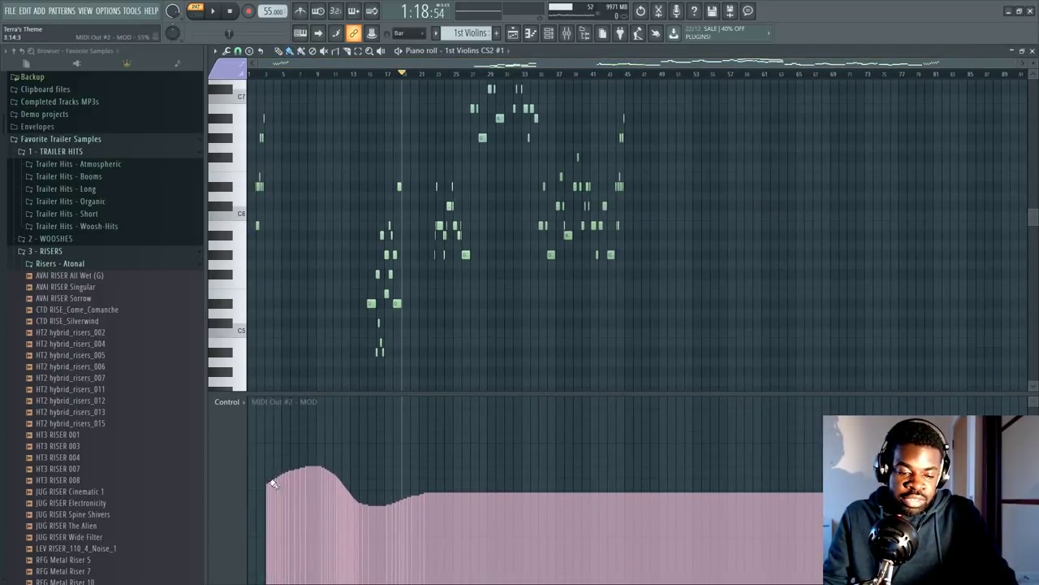
pyautogui.moveTo(268, 486)
pyautogui.mouseDown()
pyautogui.moveTo(353, 431)
pyautogui.moveTo(455, 542)
pyautogui.moveTo(592, 415)
pyautogui.moveTo(714, 515)
pyautogui.mouseUp()
pyautogui.moveTo(384, 481)
pyautogui.mouseDown()
pyautogui.moveTo(452, 424)
pyautogui.moveTo(472, 424)
pyautogui.mouseUp()
pyautogui.hotkey('ctrl', 'z')
pyautogui.moveTo(277, 479)
pyautogui.mouseDown()
pyautogui.moveTo(384, 455)
pyautogui.moveTo(463, 418)
pyautogui.moveTo(665, 428)
pyautogui.moveTo(921, 378)
pyautogui.mouseUp()
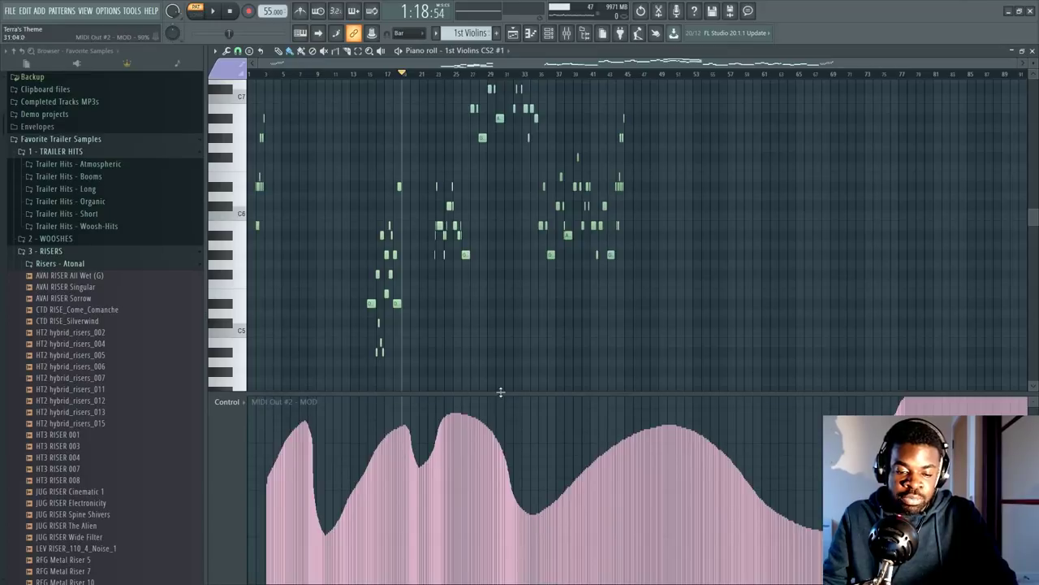
# Try level scaling on the MOD events by lowering Multiply and adjusting Tension, discarding the changes.
pyautogui.hotkey('ctrl', 'x')
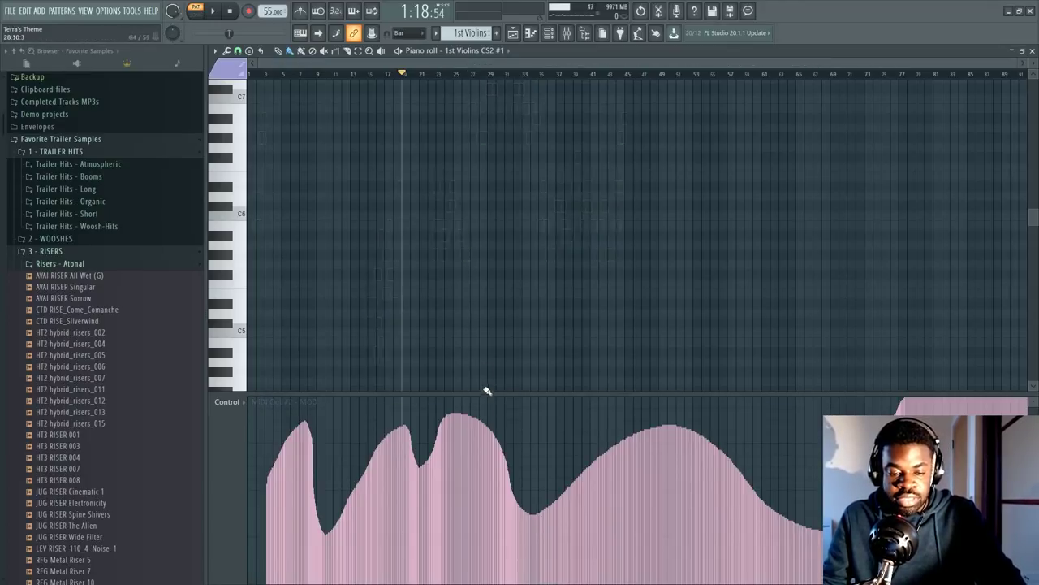
pyautogui.hotkey('ctrl', 'z')
pyautogui.hotkey('alt', 'x')
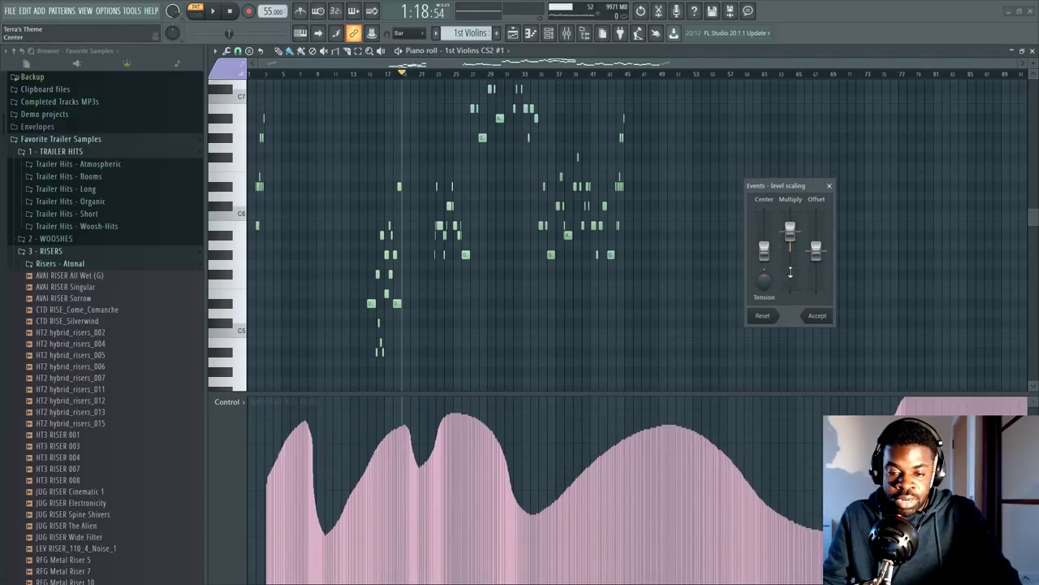
pyautogui.moveTo(792, 231); pyautogui.dragTo(794, 241)
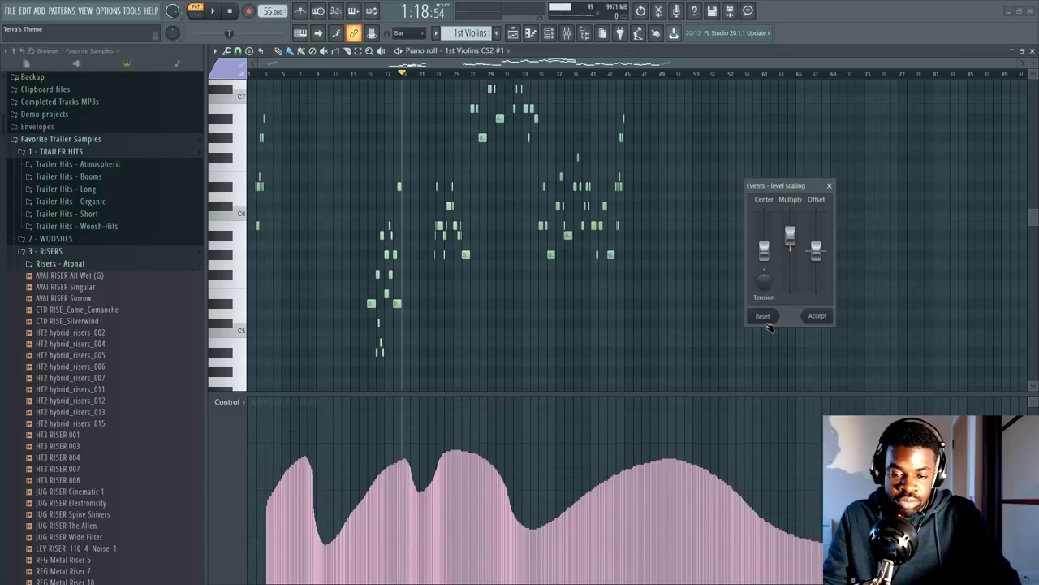
pyautogui.moveTo(764, 279)
pyautogui.mouseDown()
pyautogui.moveTo(764, 296)
pyautogui.moveTo(763, 261)
pyautogui.moveTo(764, 288)
pyautogui.moveTo(763, 275)
pyautogui.mouseUp()
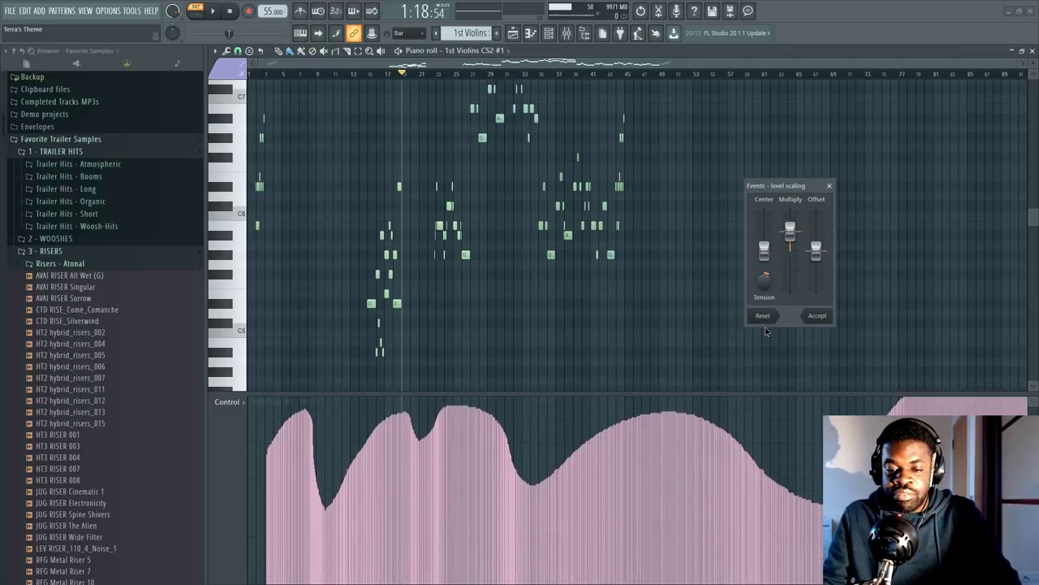
pyautogui.moveTo(766, 330); pyautogui.dragTo(768, 321)
pyautogui.click(830, 186)
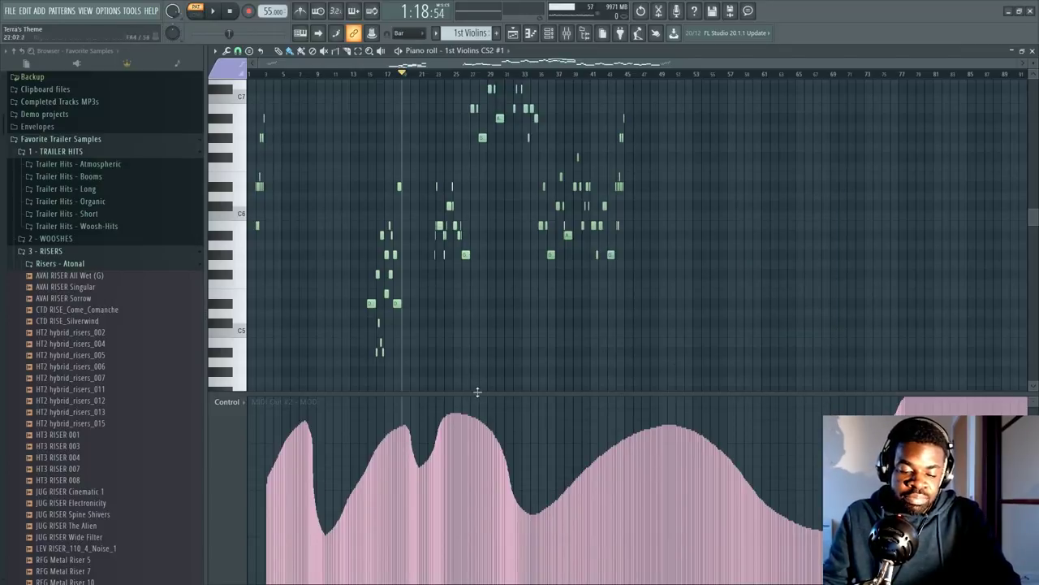
# Undo the recent edits until the drawn MOD events are removed from the control lane.
pyautogui.hotkey('ctrl', 'alt', 'z')
pyautogui.hotkey('ctrl', 'alt', 'z')
pyautogui.hotkey('ctrl', 'alt', 'z')
pyautogui.hotkey('ctrl', 'alt', 'z')
pyautogui.hotkey('ctrl', 'alt', 'z')
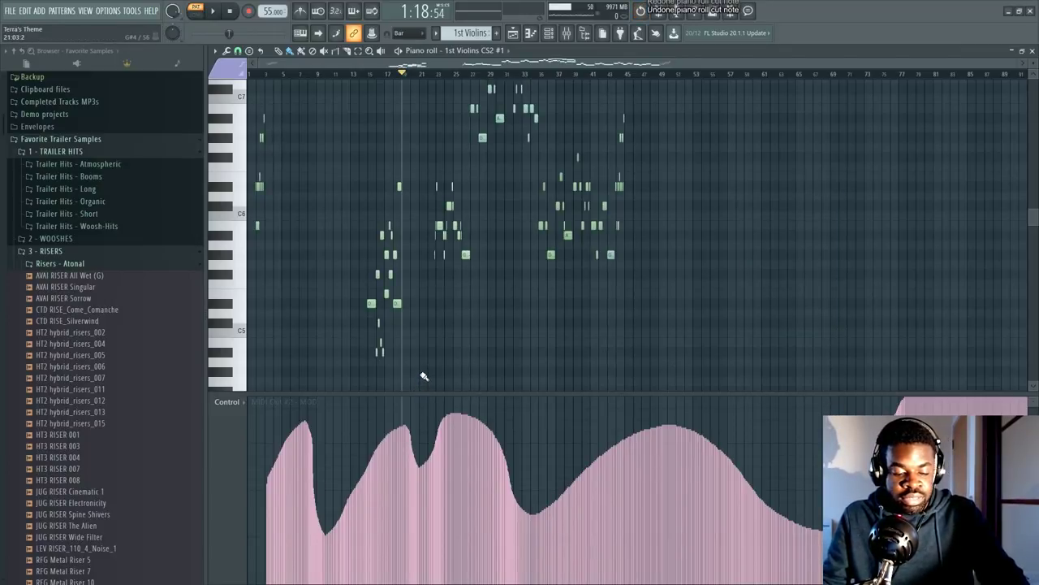
pyautogui.hotkey('ctrl', 'alt', 'z')
pyautogui.hotkey('ctrl', 'alt', 'z')
pyautogui.hotkey('ctrl', 'alt', 'z')
pyautogui.hotkey('ctrl', 'alt', 'z')
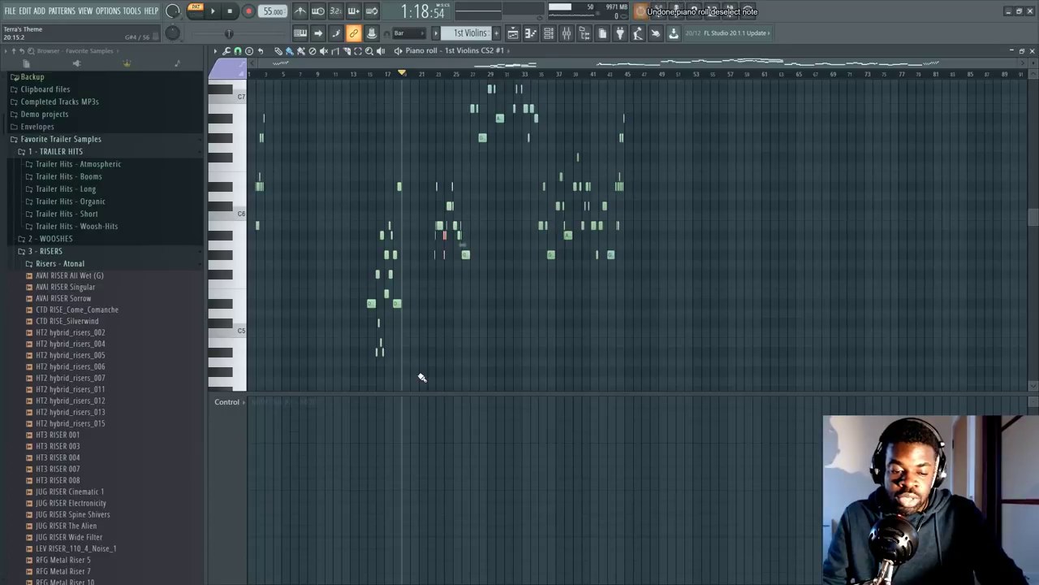
# Open the MIDI Out #2 window and the 1st Violins CS2 #1 channel window from the channel rack.
pyautogui.press('F6')
pyautogui.click(296, 304)
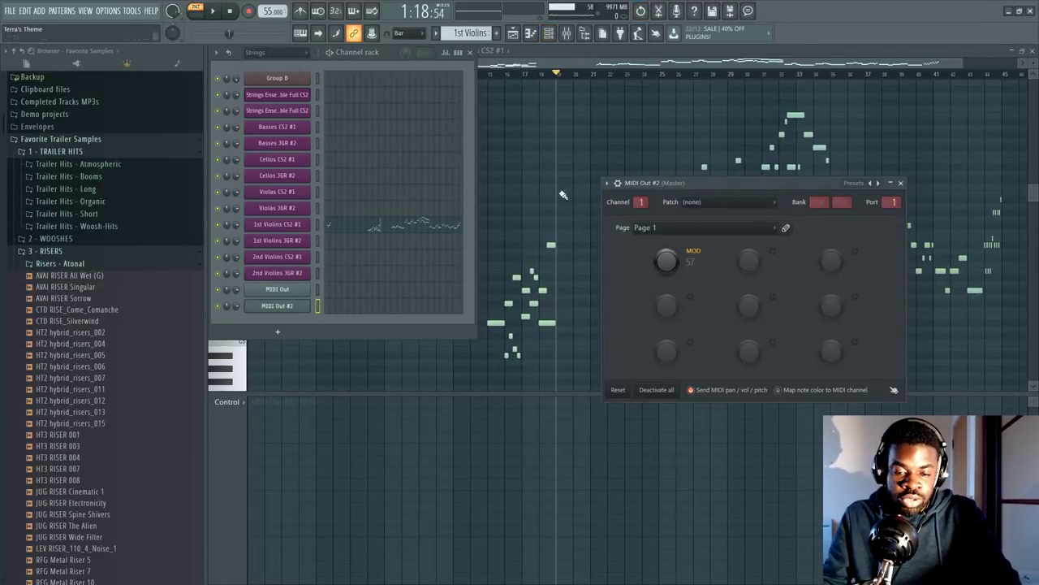
pyautogui.rightClick(741, 259)
pyautogui.click(721, 278)
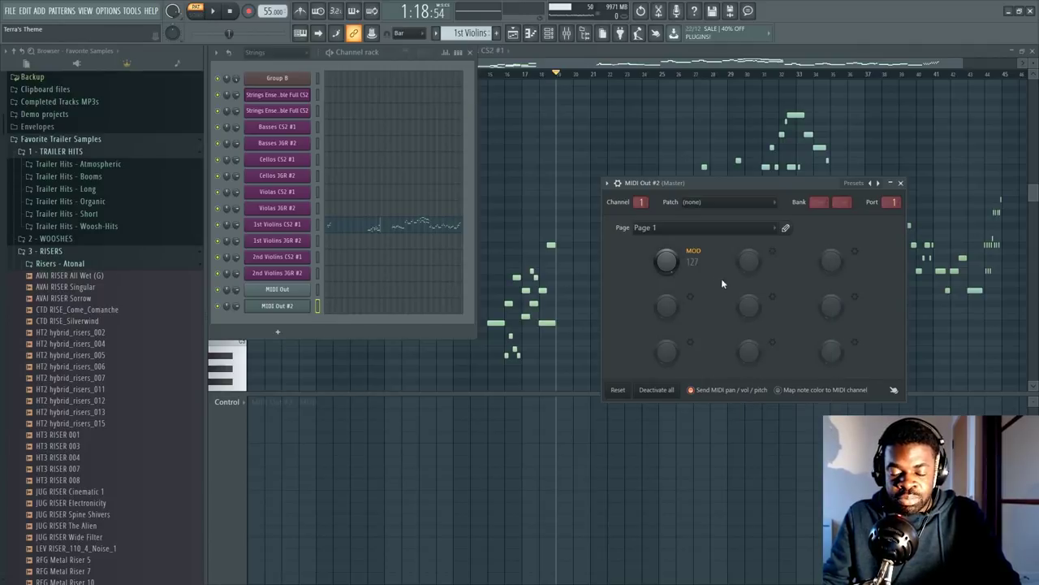
pyautogui.rightClick(749, 264)
pyautogui.click(716, 264)
pyautogui.rightClick(749, 259)
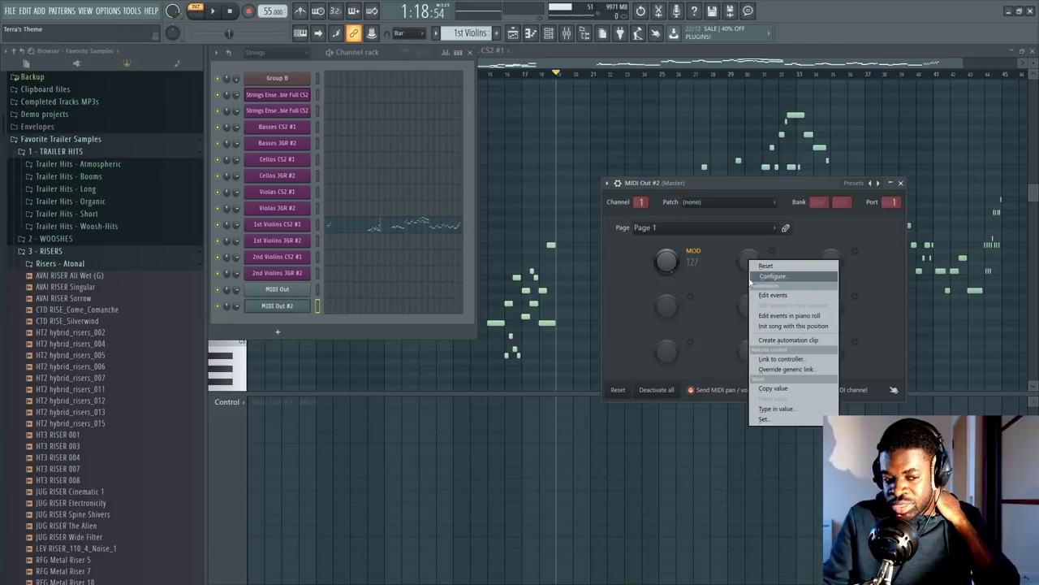
pyautogui.click(315, 230)
pyautogui.click(315, 230)
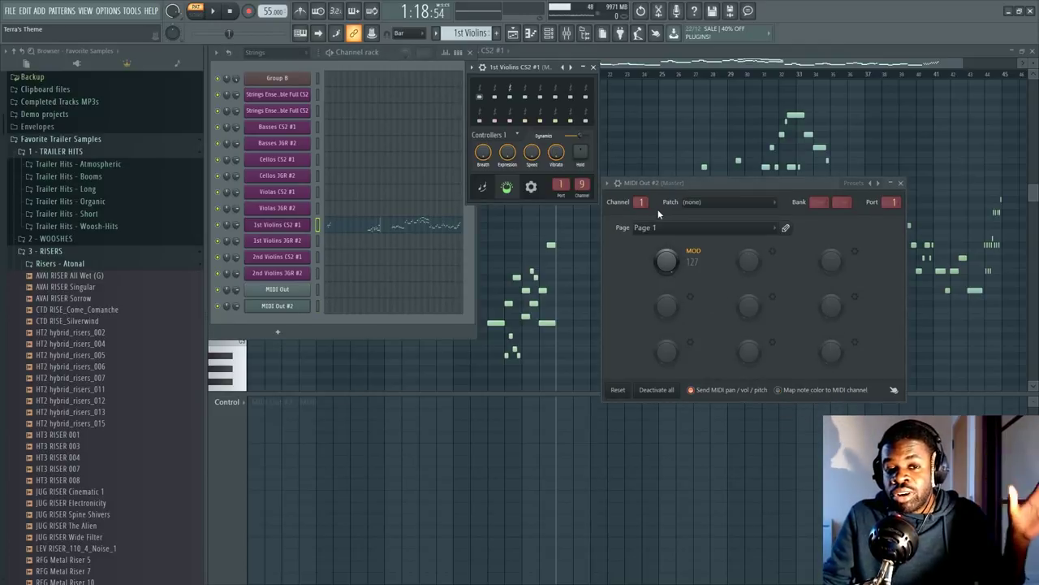
# Configure the second MIDI Out #2 knob as controller CC 11 with full name Expression and short name EXP.
pyautogui.rightClick(753, 263)
pyautogui.click(775, 281)
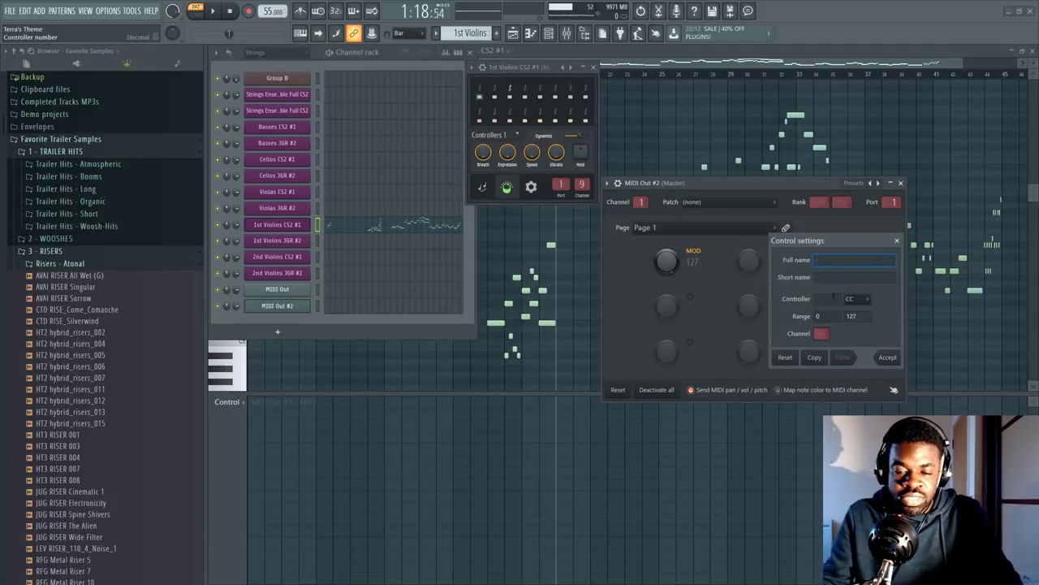
pyautogui.write('11')
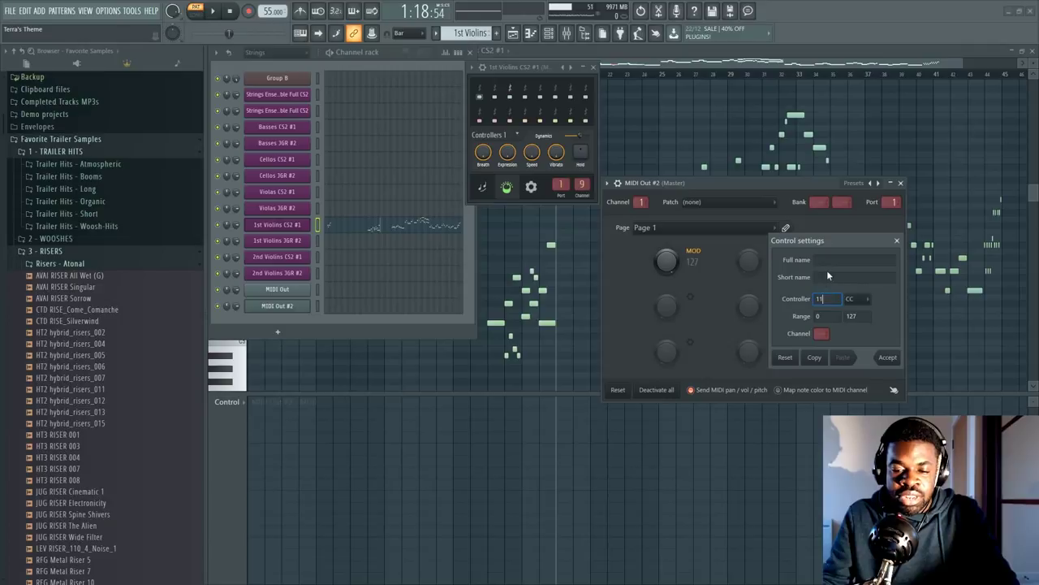
pyautogui.click(826, 260)
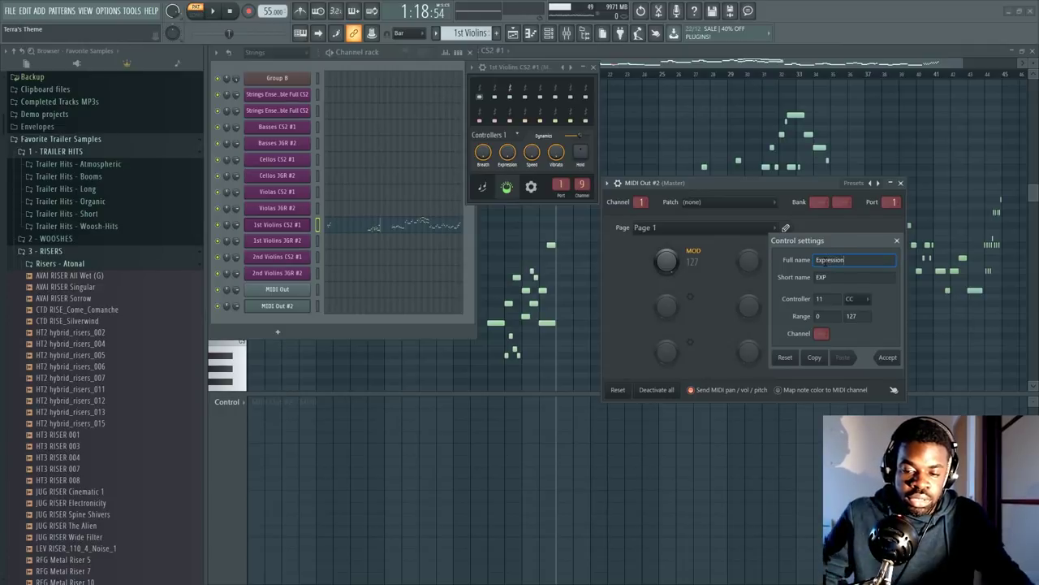
pyautogui.click(890, 359)
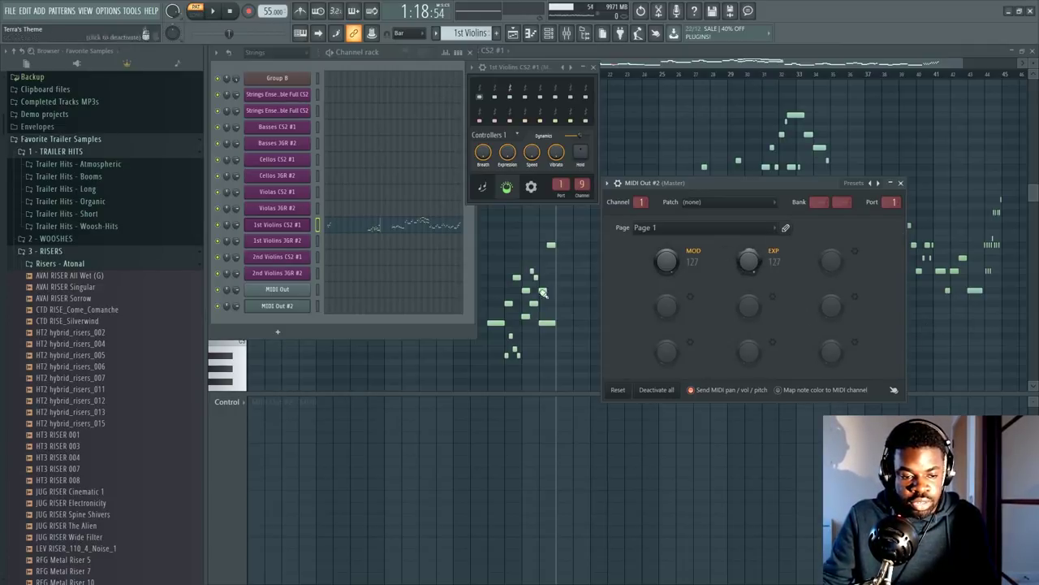
# Test the EXP knob on MIDI Out #2 by turning it down to 0 and back up to 127.
pyautogui.click(318, 290)
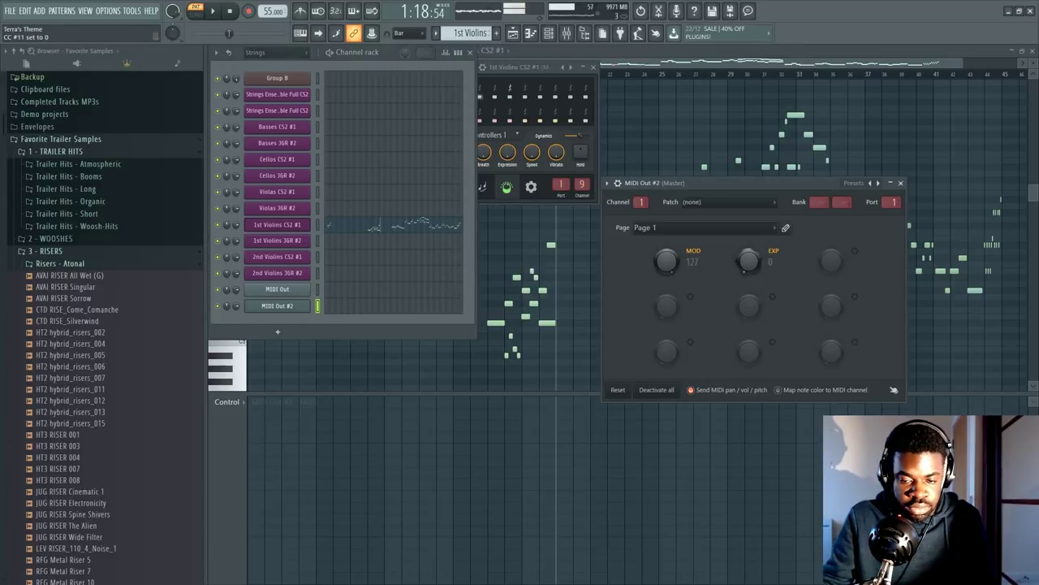
pyautogui.moveTo(749, 264); pyautogui.dragTo(746, 219)
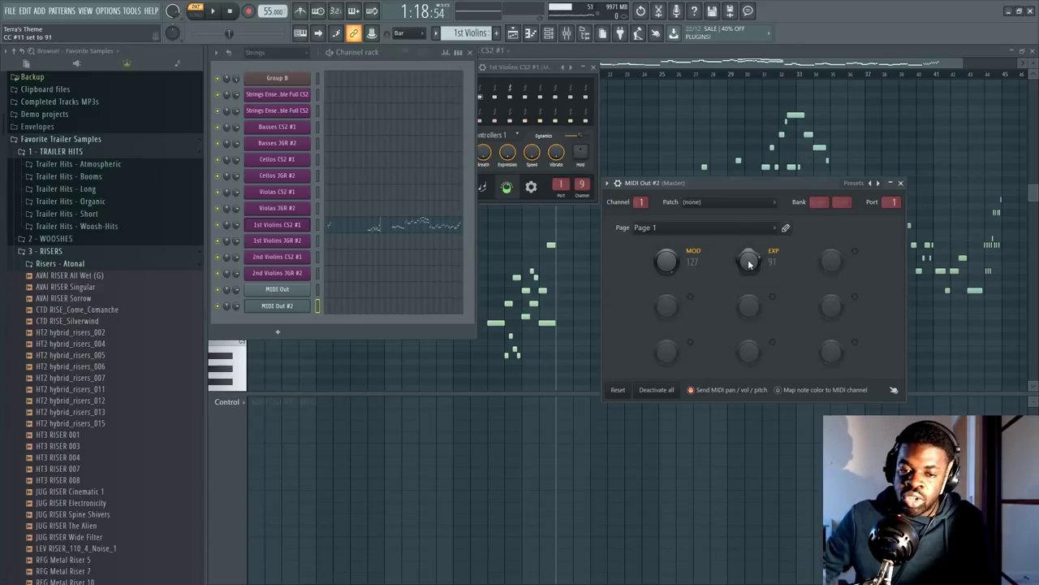
pyautogui.moveTo(748, 264); pyautogui.dragTo(749, 284)
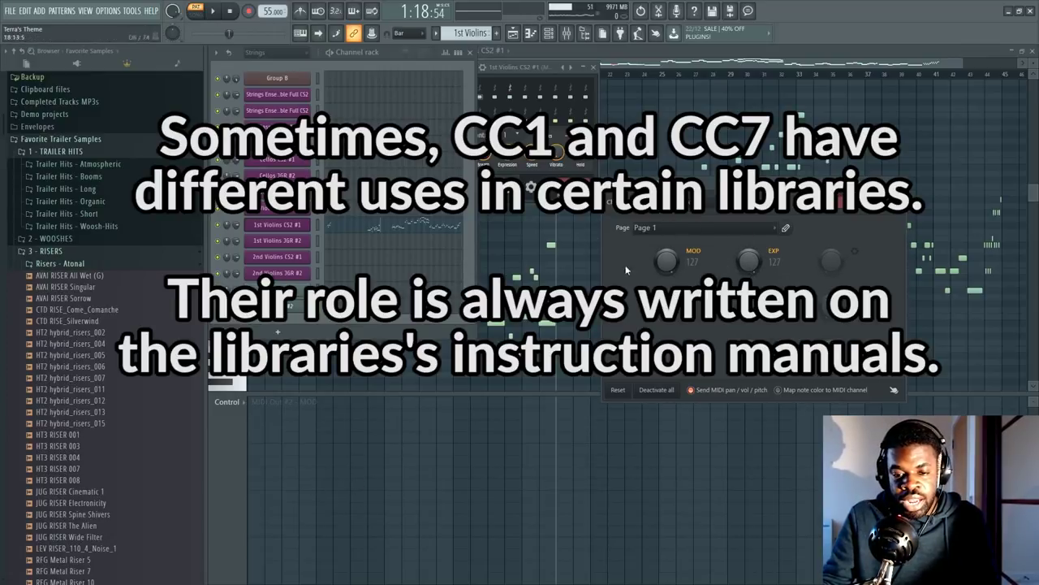
# Configure the third MIDI Out #2 knob as CC 7 with short name VOL and turn it down and up to test it.
pyautogui.rightClick(818, 262)
pyautogui.click(844, 276)
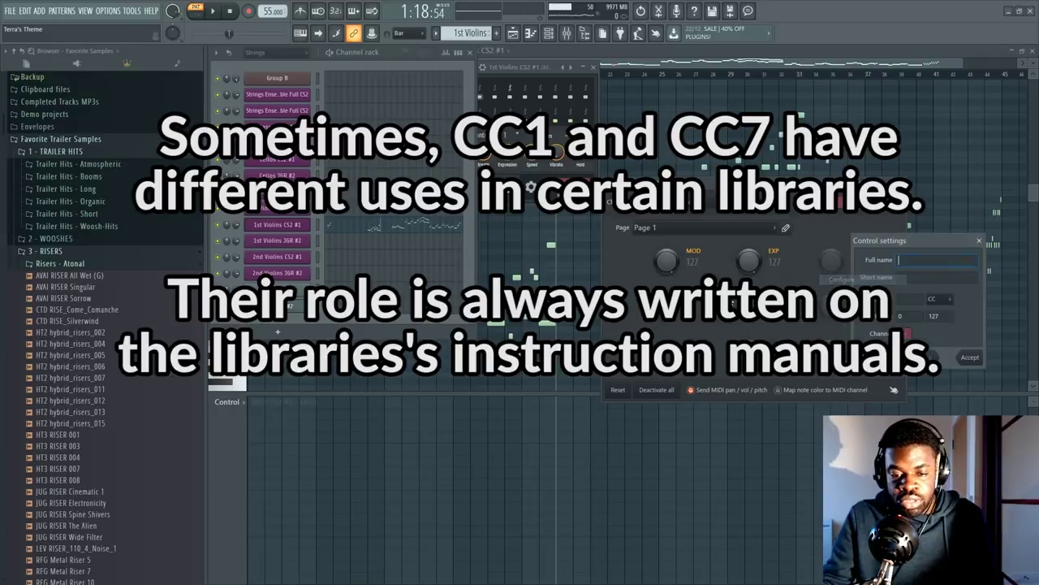
pyautogui.click(900, 299)
pyautogui.write('8')
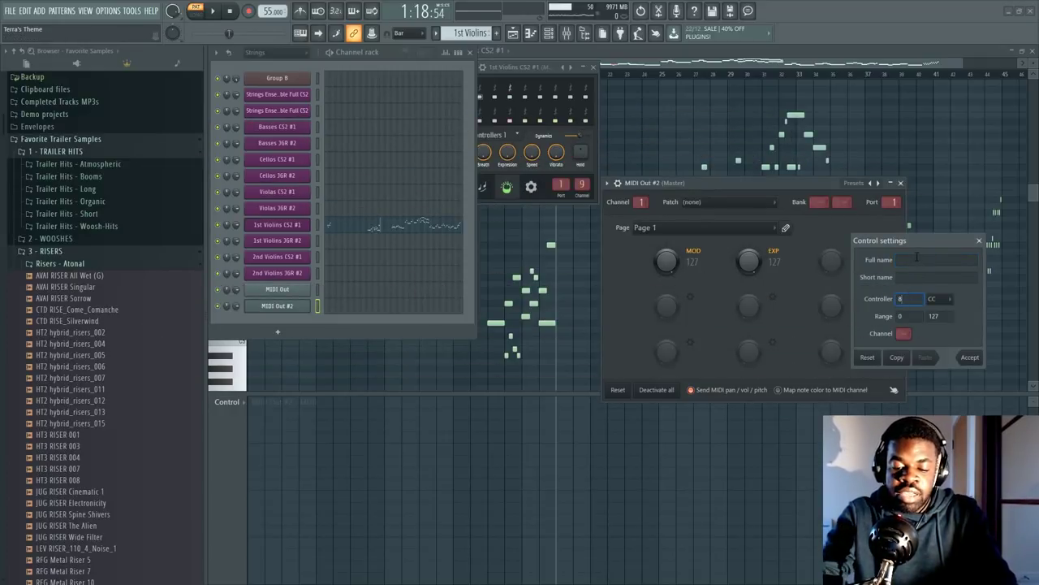
pyautogui.press('Return')
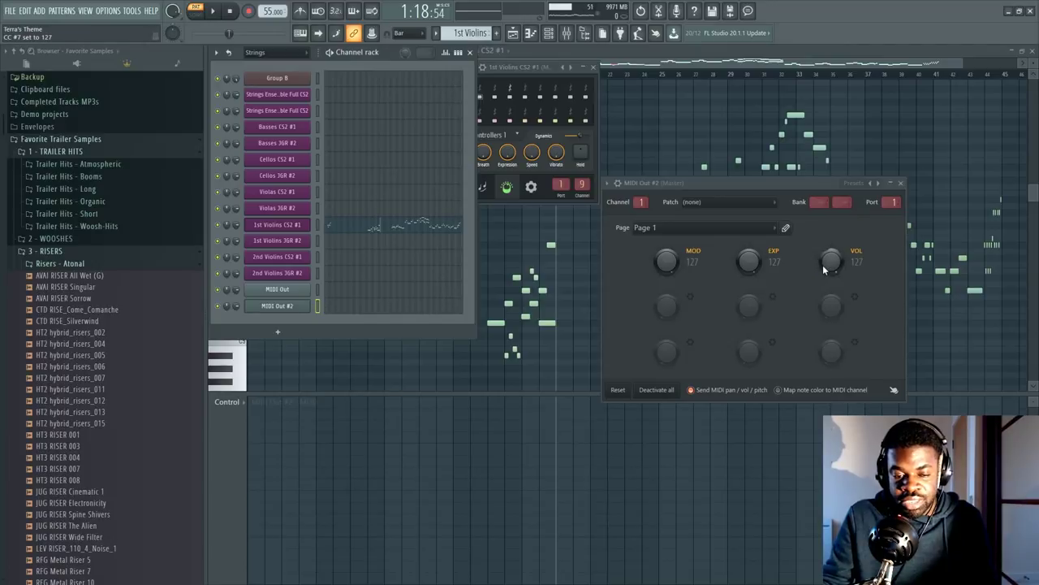
pyautogui.moveTo(822, 264); pyautogui.dragTo(822, 346)
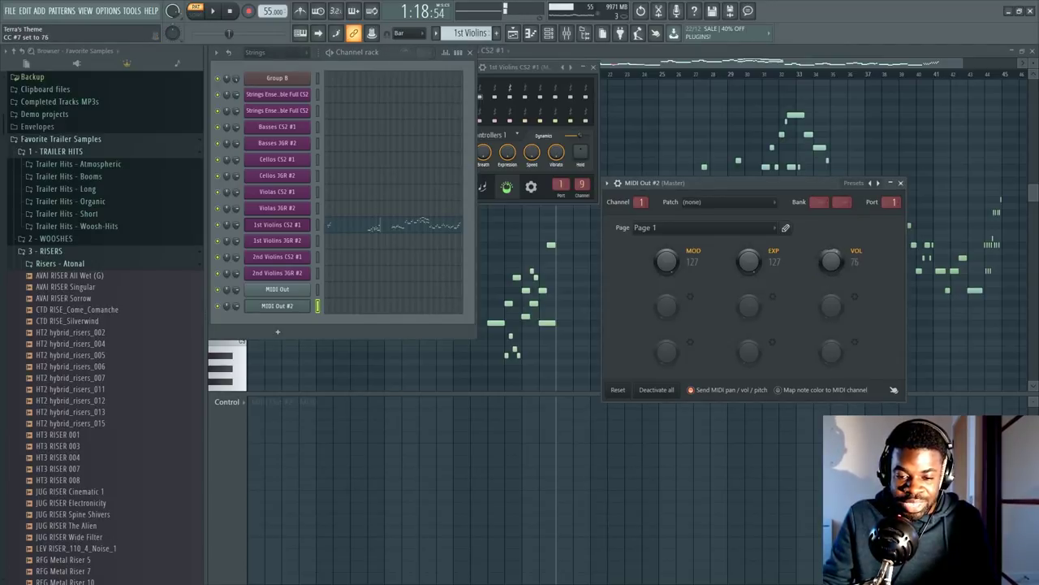
pyautogui.moveTo(823, 265); pyautogui.dragTo(822, 238)
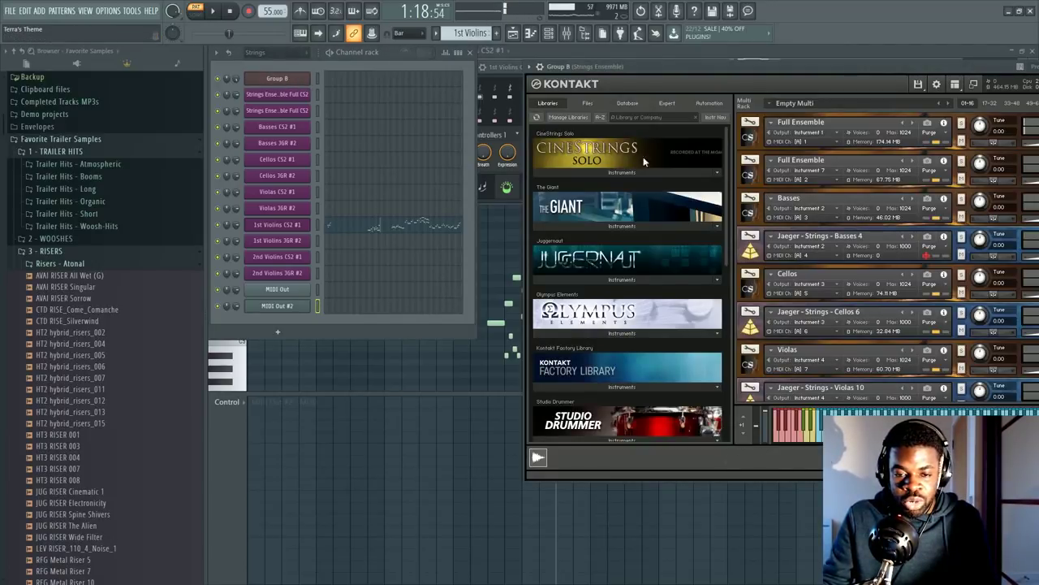
# Bring up the playlist, with the channel rack and the Group B Kontakt window open over it.
pyautogui.click(753, 62)
pyautogui.press('F5')
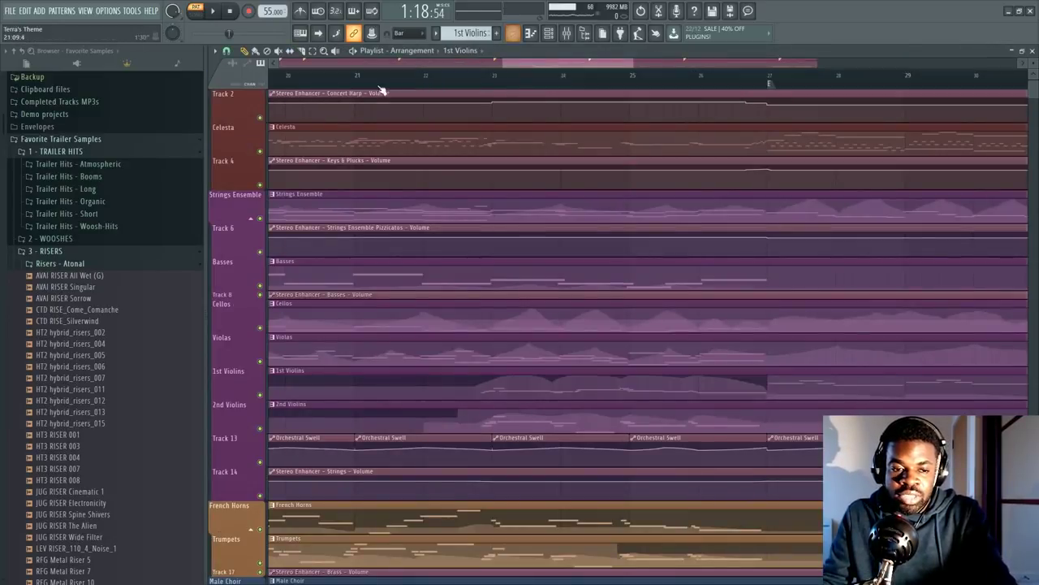
pyautogui.press('F6')
pyautogui.click(286, 81)
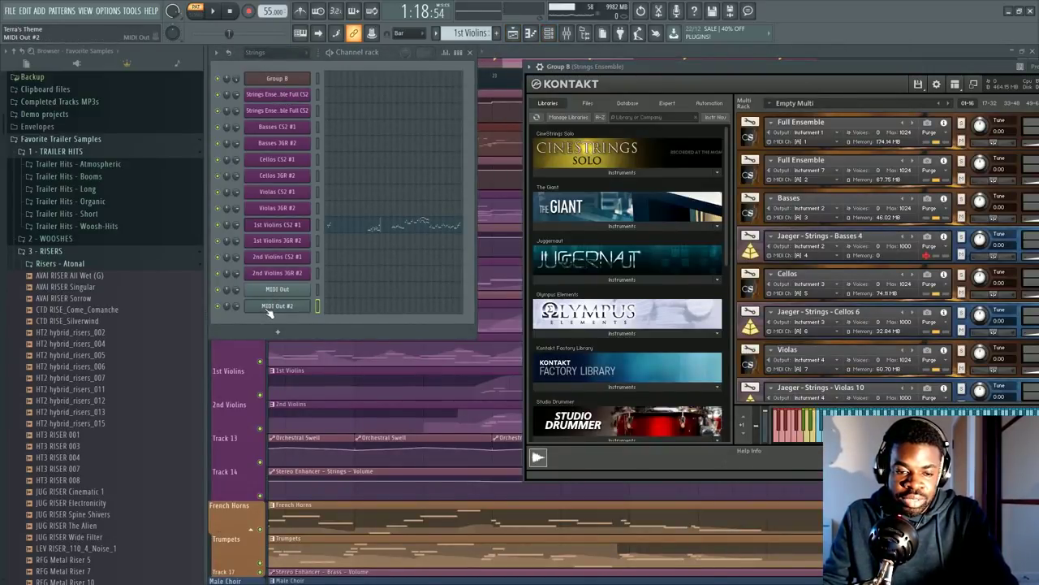
# Open MIDI Out #2 beside the repositioned Group B Kontakt window and keep its patch set to (none).
pyautogui.click(270, 307)
pyautogui.moveTo(690, 182); pyautogui.dragTo(350, 201)
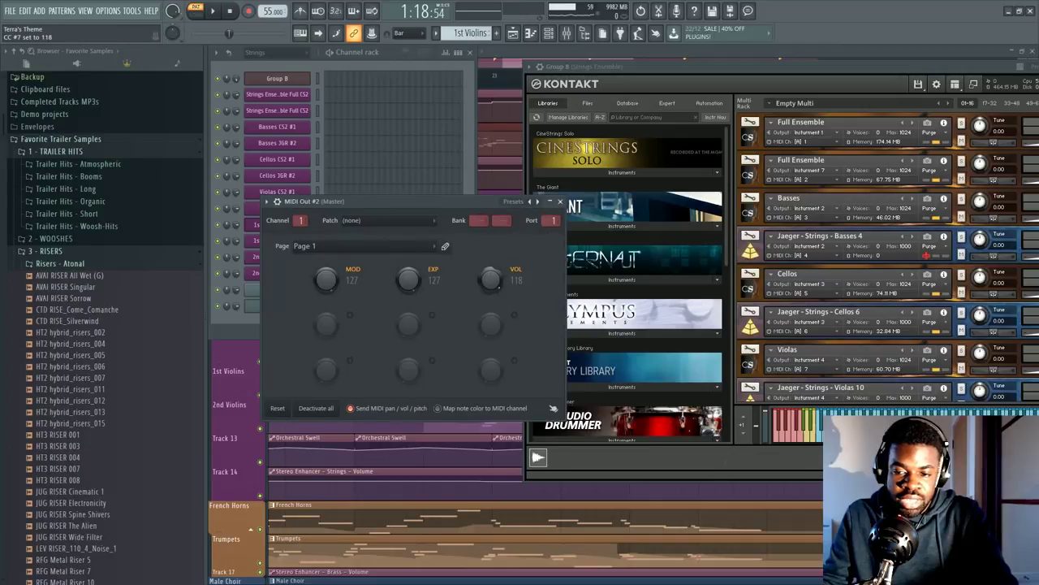
pyautogui.moveTo(868, 66); pyautogui.dragTo(742, 79)
pyautogui.click(364, 220)
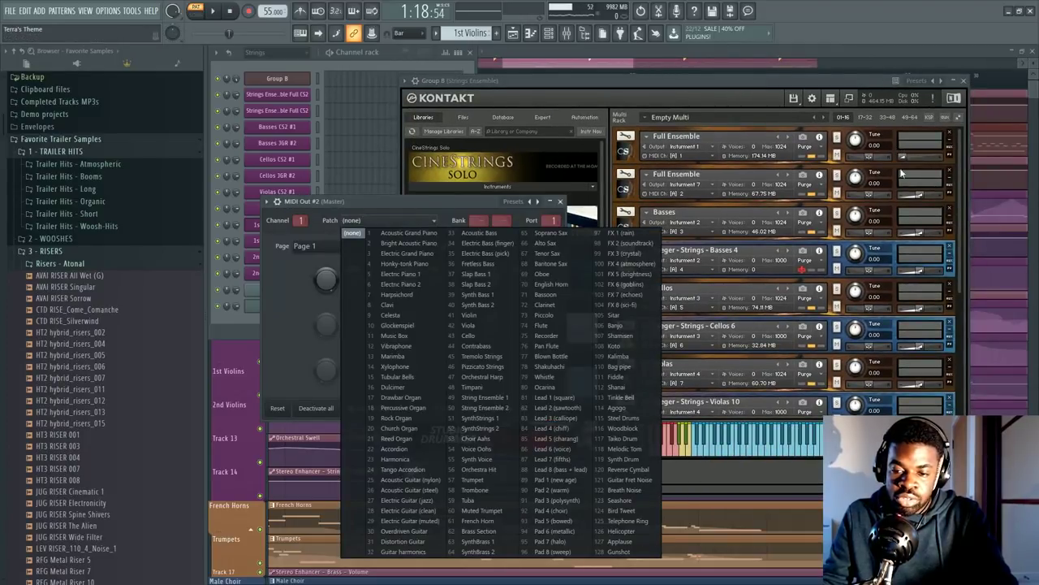
pyautogui.click(360, 233)
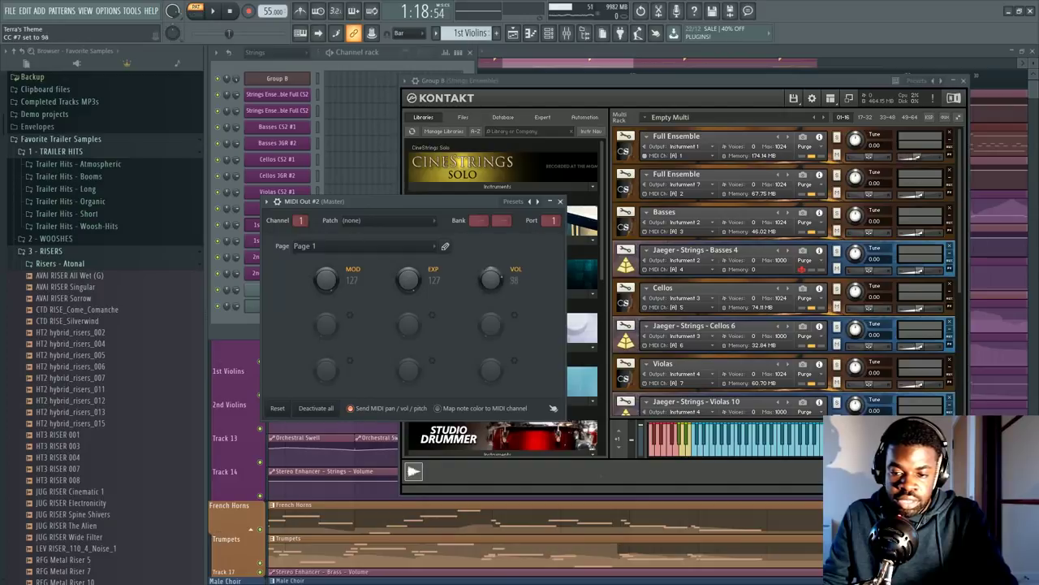
# Test the EXP knob on MIDI Out #2 by turning it down, and reset it.
pyautogui.moveTo(409, 279); pyautogui.dragTo(409, 358)
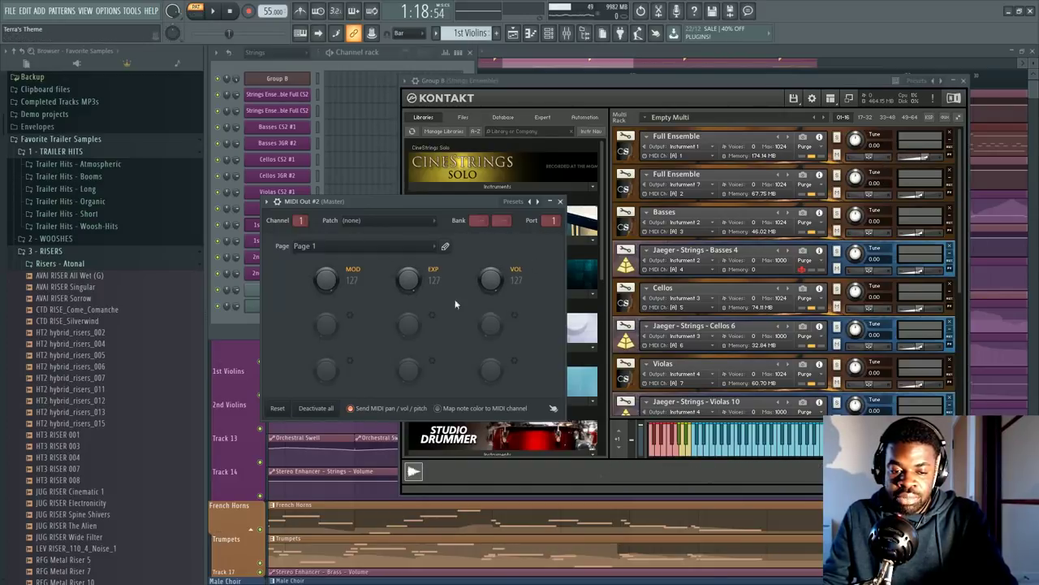
pyautogui.rightClick(408, 281)
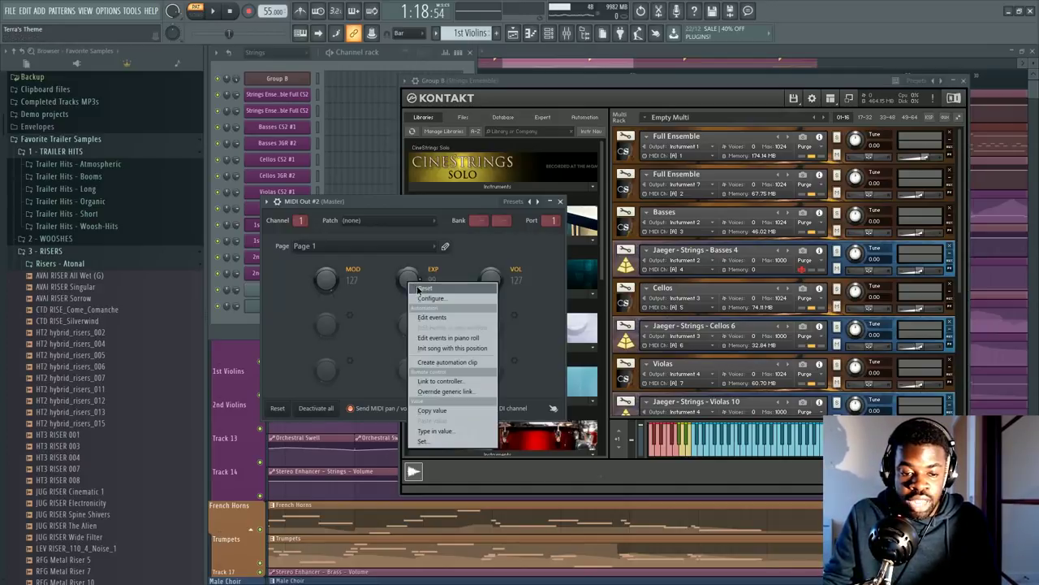
pyautogui.click(424, 284)
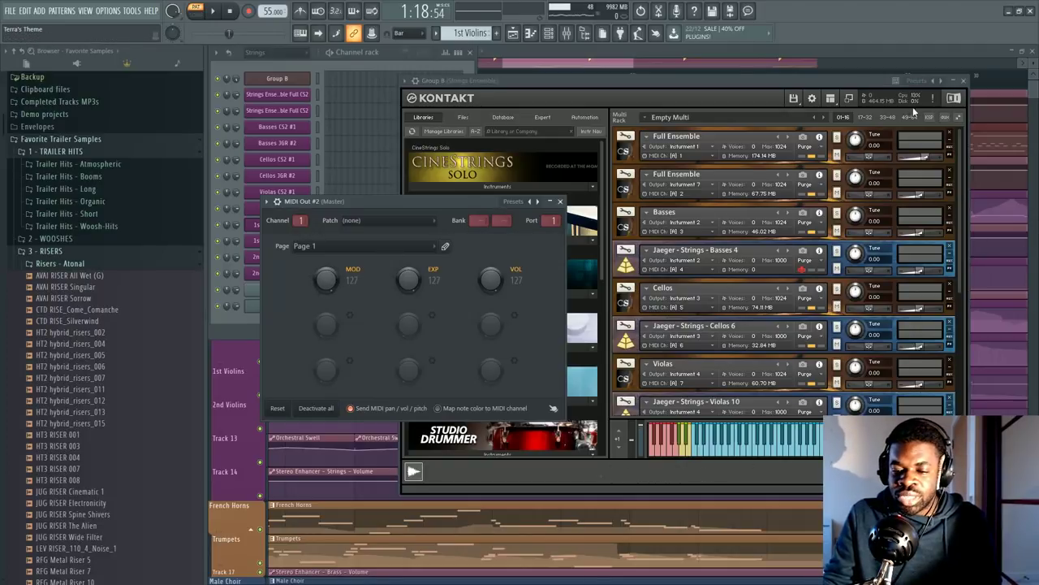
# Open the EXP knob's events in the 1st Violins piano roll and draw four stepped levels of differing height.
pyautogui.rightClick(409, 279)
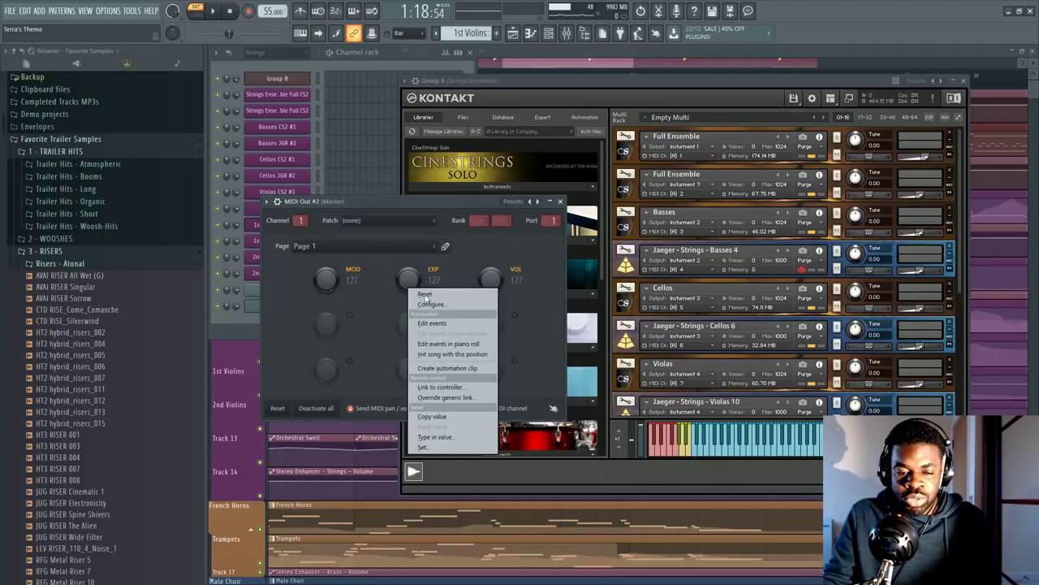
pyautogui.click(449, 345)
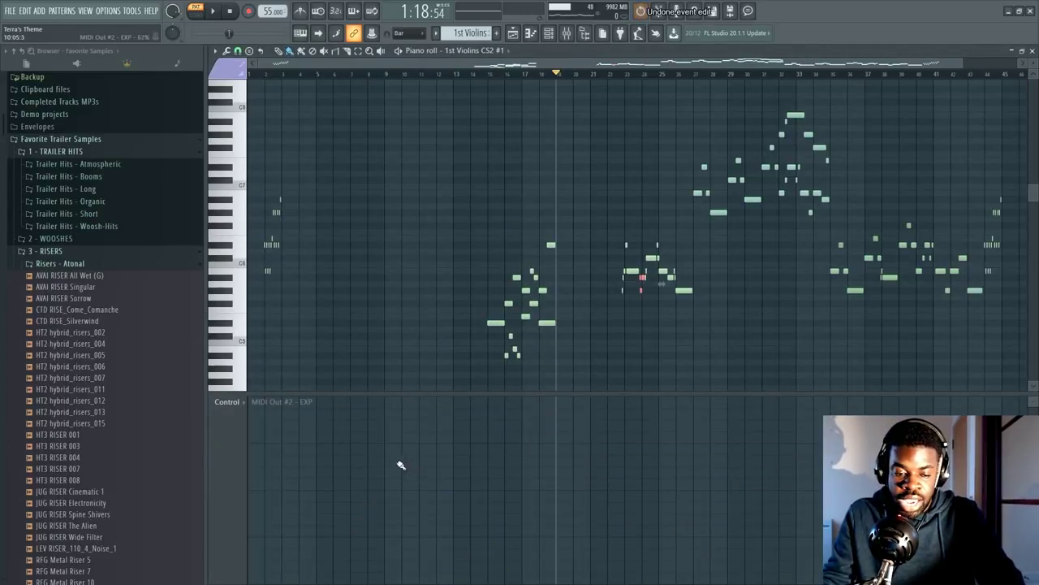
pyautogui.keyDown('shift'); pyautogui.click(374, 456); pyautogui.keyUp('shift')
pyautogui.keyDown('shift'); pyautogui.click(512, 414); pyautogui.keyUp('shift')
pyautogui.keyDown('shift'); pyautogui.click(634, 491); pyautogui.keyUp('shift')
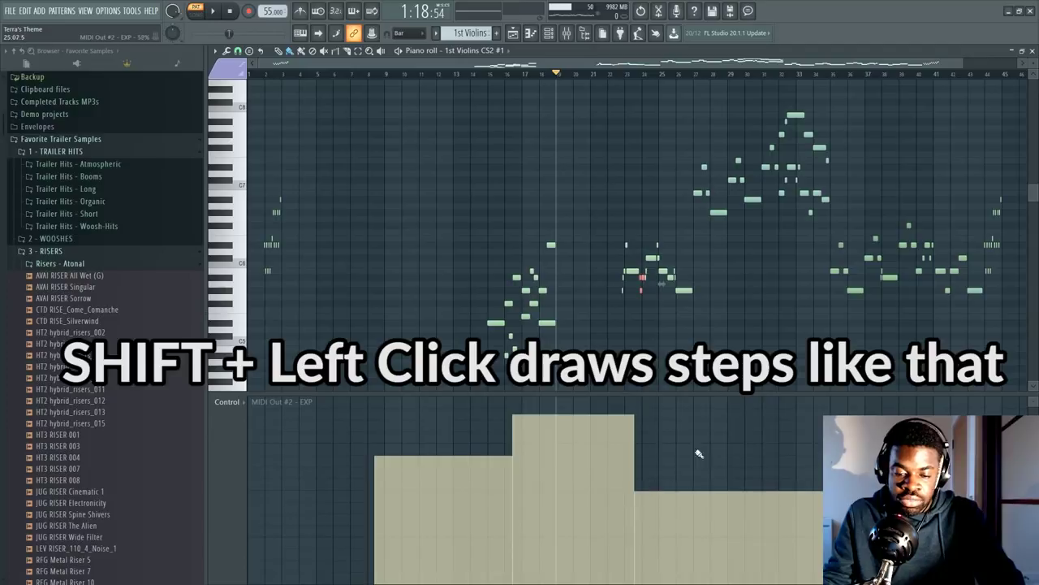
pyautogui.keyDown('shift'); pyautogui.click(717, 429); pyautogui.keyUp('shift')
# Undo the four stepped EXP levels in the piano roll.
pyautogui.hotkey('ctrl', 'z')
pyautogui.hotkey('ctrl', 'z')
pyautogui.hotkey('ctrl', 'z')
pyautogui.hotkey('ctrl', 'z')
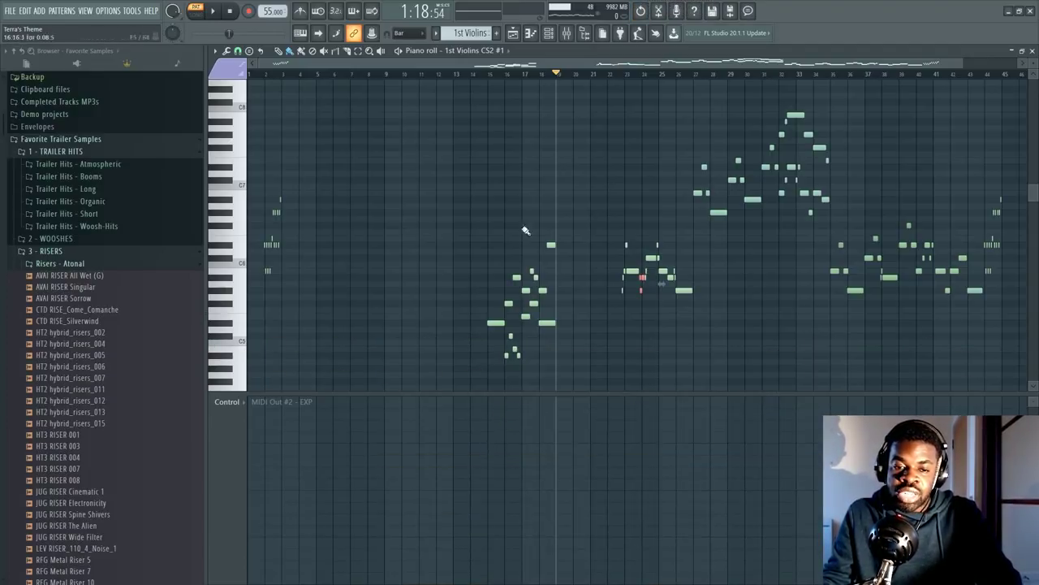
# Draw a constant EXP level starting at bar 15 and a higher one starting near bar 27.
pyautogui.click(488, 74)
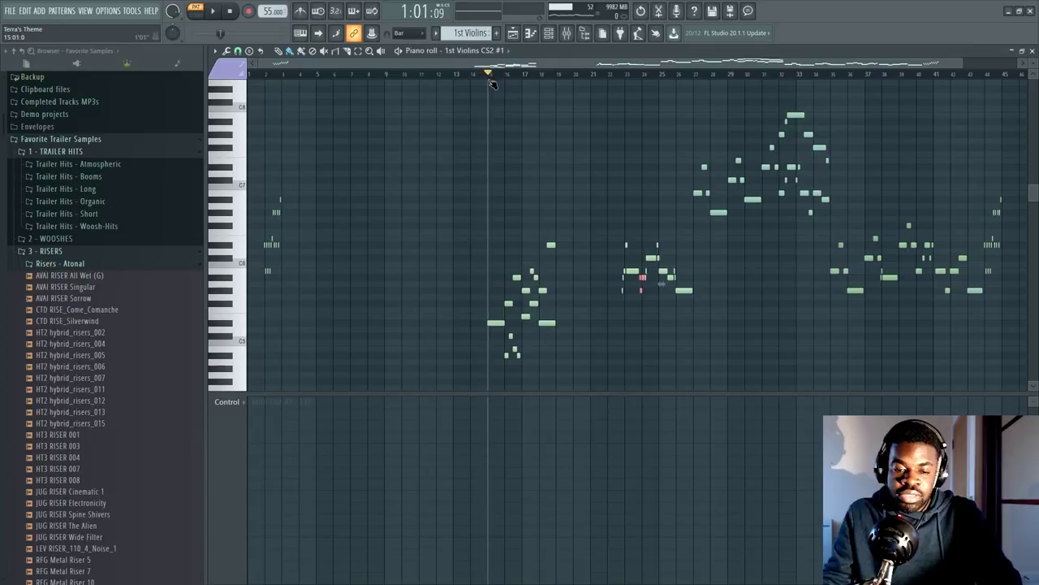
pyautogui.click(490, 484)
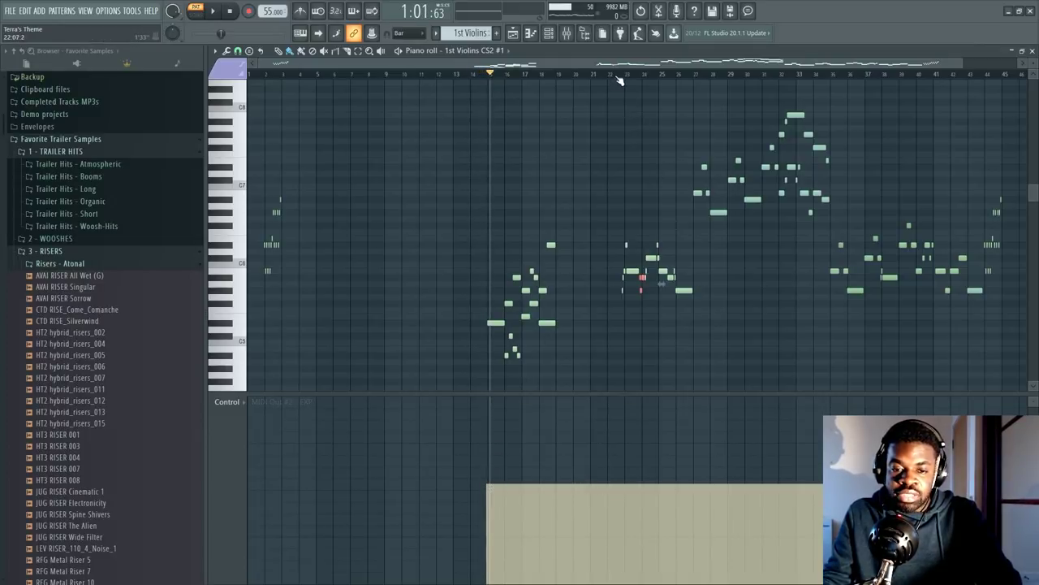
pyautogui.moveTo(619, 79); pyautogui.dragTo(692, 75)
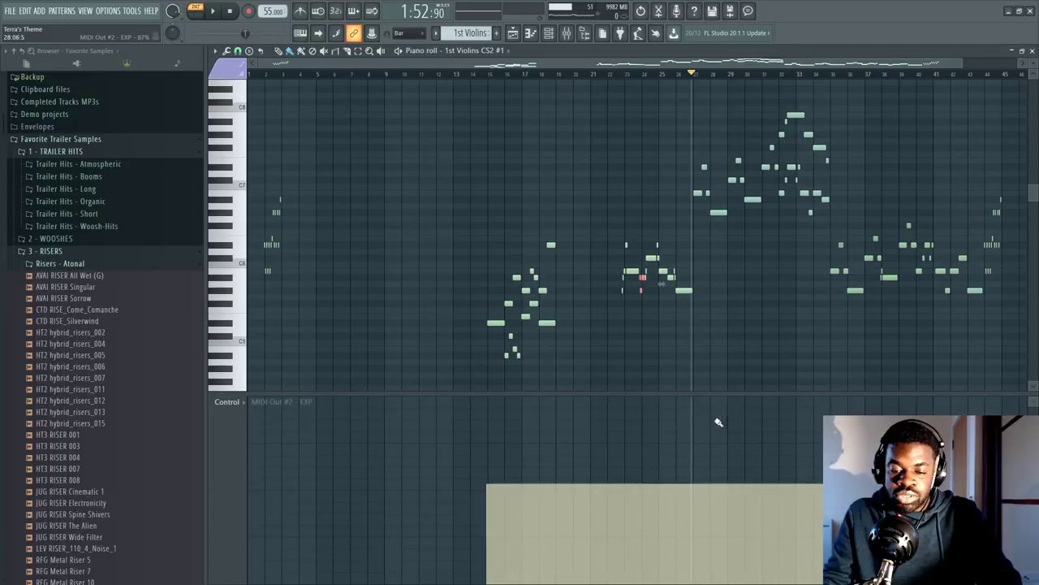
pyautogui.click(693, 428)
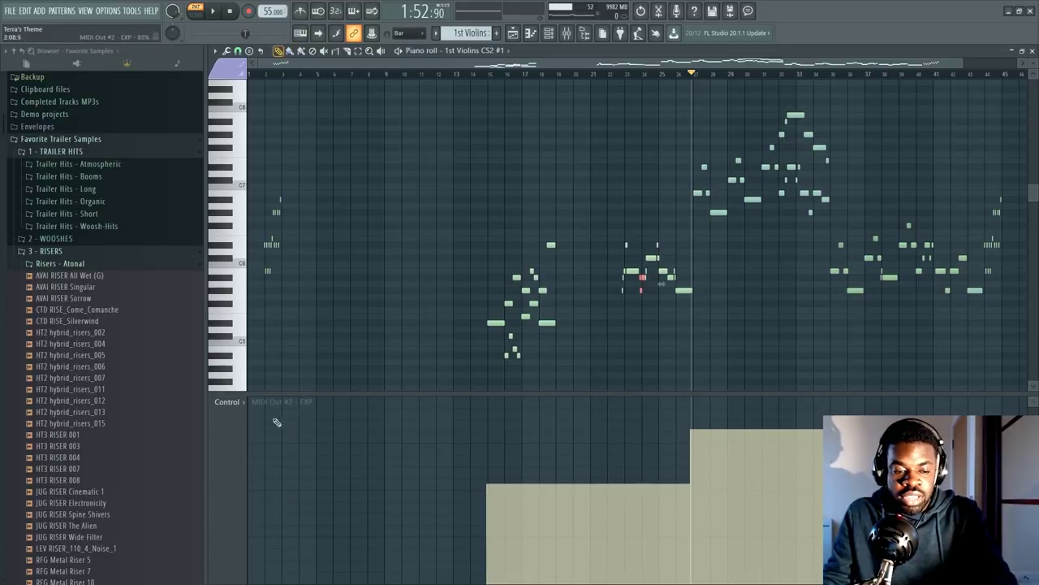
# Try a rising EXP ramp between bars 15 and 27, and undo the drawn EXP events.
pyautogui.moveTo(490, 505)
pyautogui.mouseDown()
pyautogui.moveTo(571, 434)
pyautogui.moveTo(687, 431)
pyautogui.mouseUp()
pyautogui.hotkey('ctrl', 'z')
pyautogui.hotkey('ctrl', 'z')
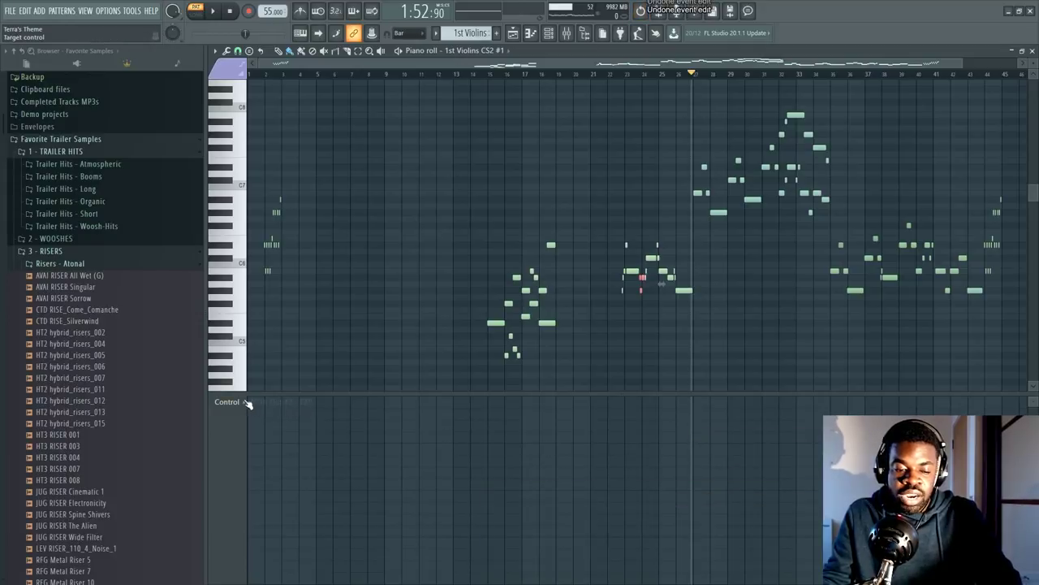
# Examine the 1st Violins CS2 #1 Dynamics events in the piano roll, and return to the playlist and channel rack.
pyautogui.click(229, 401)
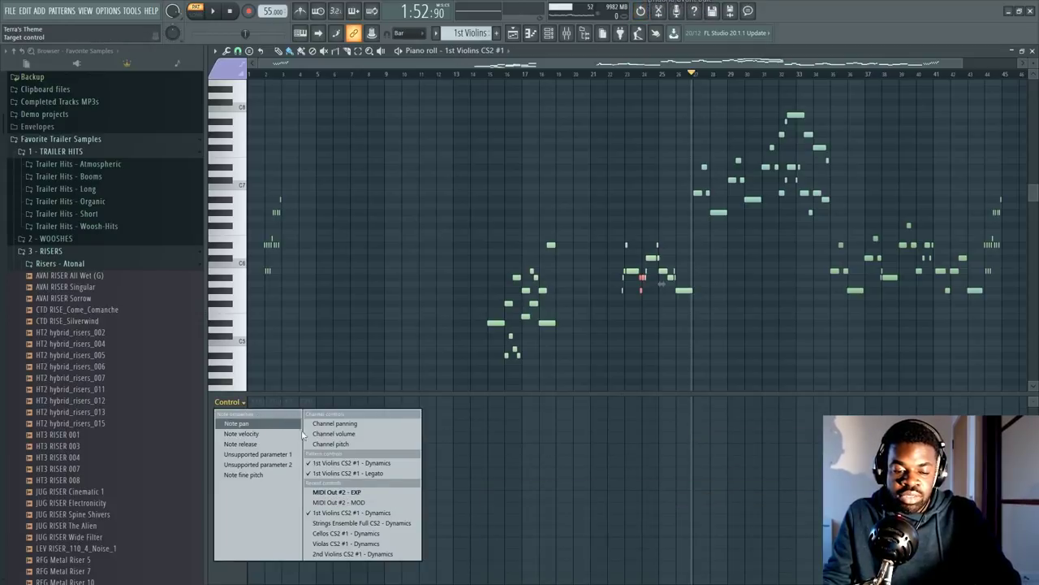
pyautogui.click(349, 512)
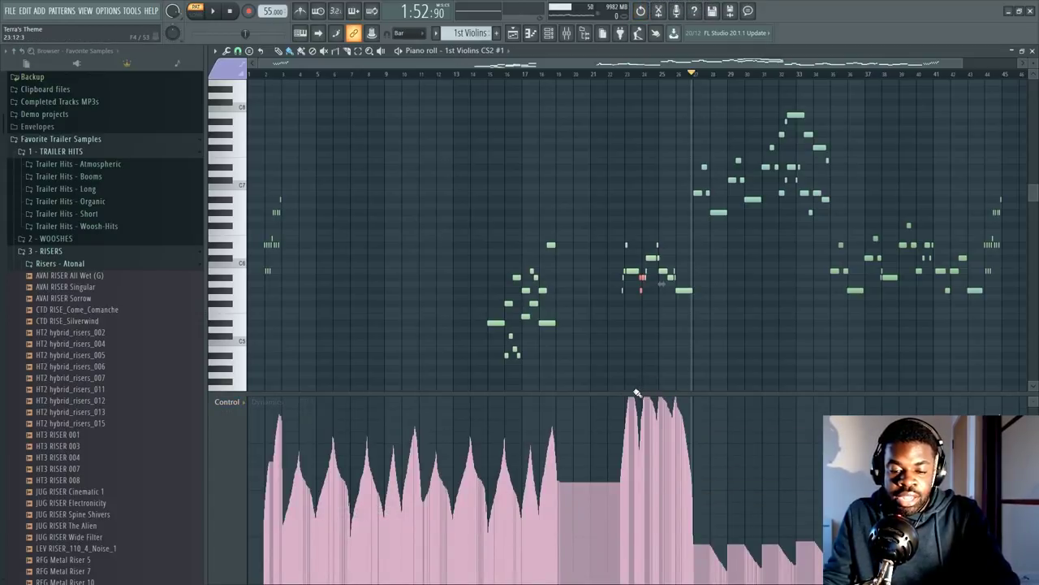
pyautogui.press('F5')
pyautogui.press('F6')
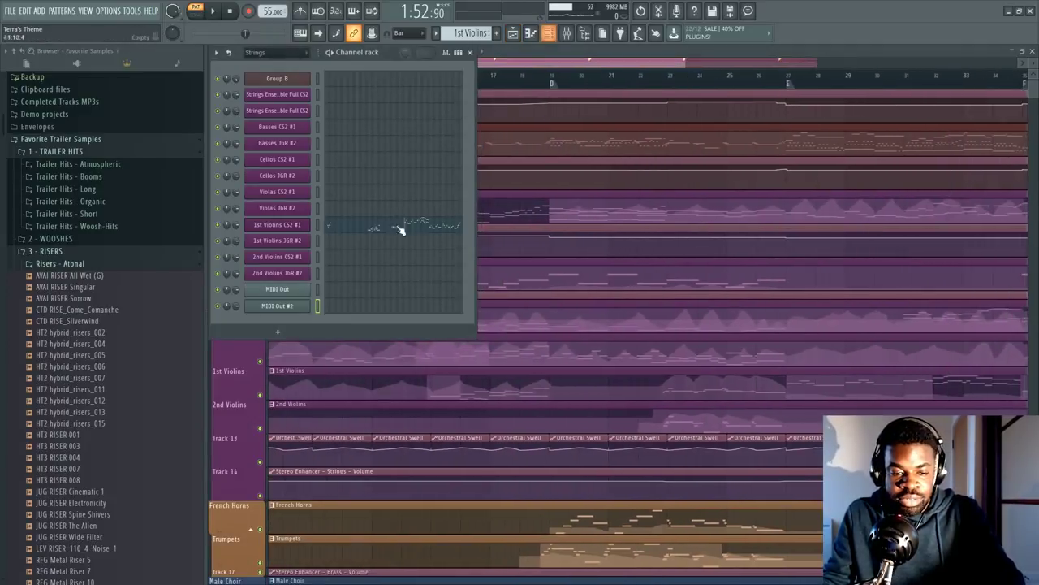
# Check the MIDI Out #2 knobs, close that window, and look through the instruments in Group B's Kontakt rack.
pyautogui.click(273, 304)
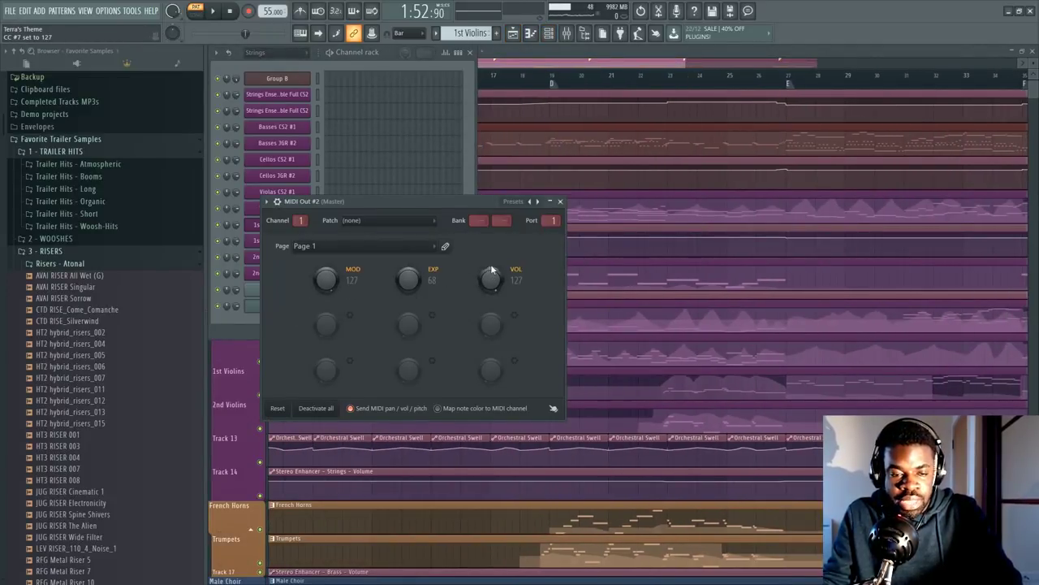
pyautogui.click(560, 201)
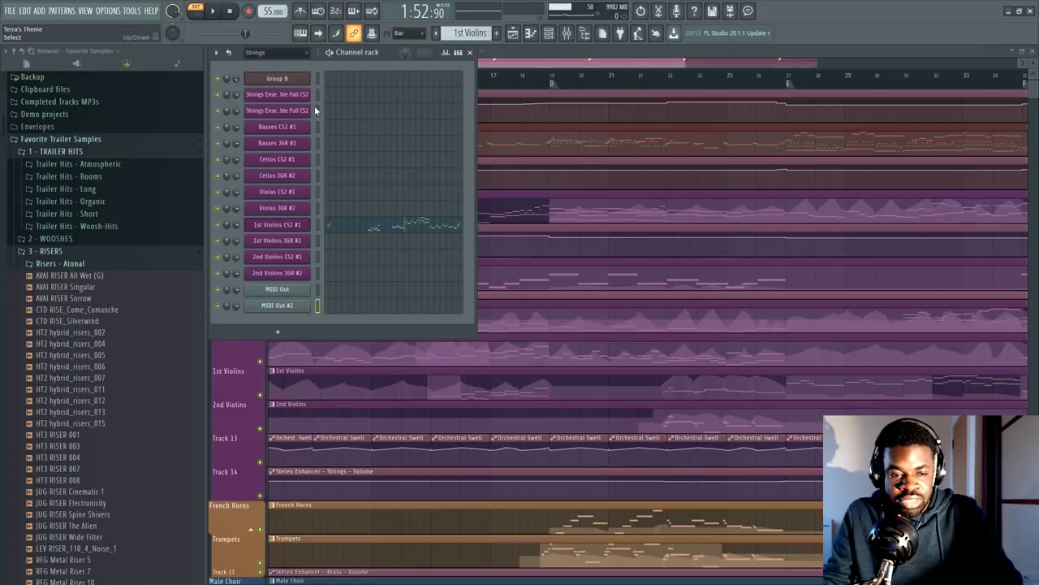
pyautogui.click(296, 82)
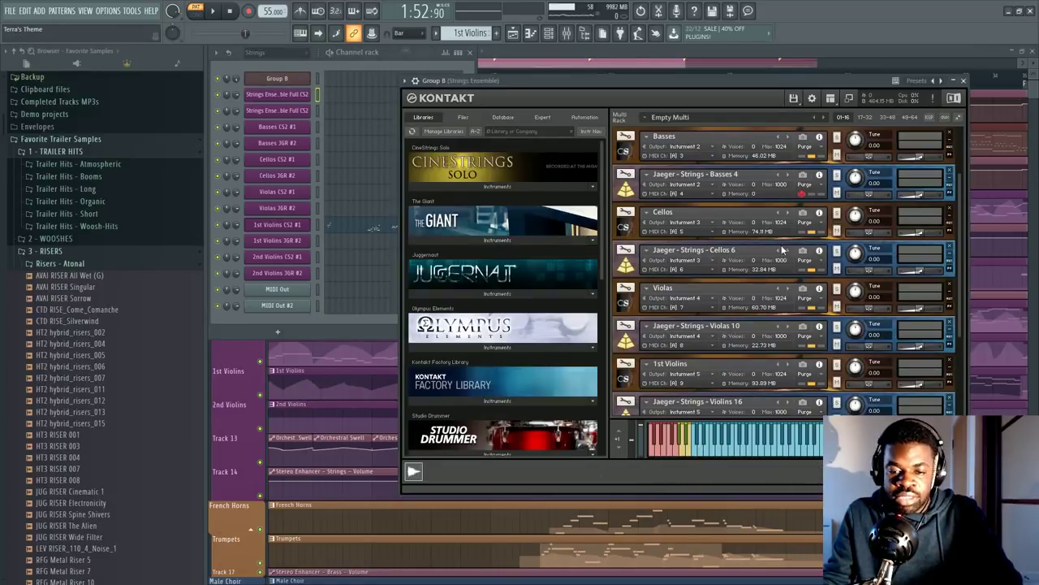
pyautogui.click(619, 155)
pyautogui.click(619, 155)
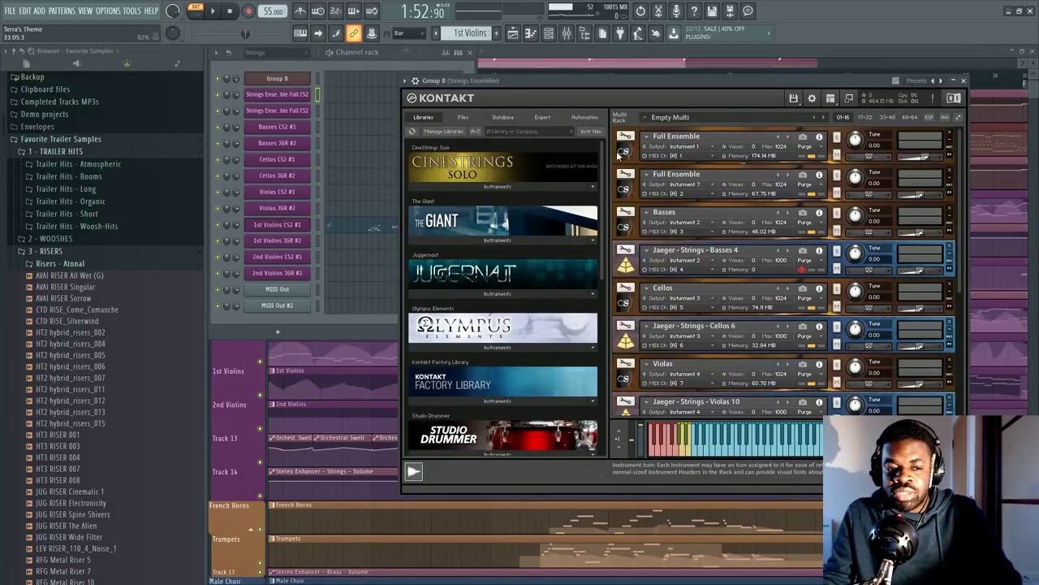
# Select all string channels from Strings Ensemble to 2nd Violins JGR #2, and reduce the selection to the second Strings Ensemble channel.
pyautogui.click(317, 113)
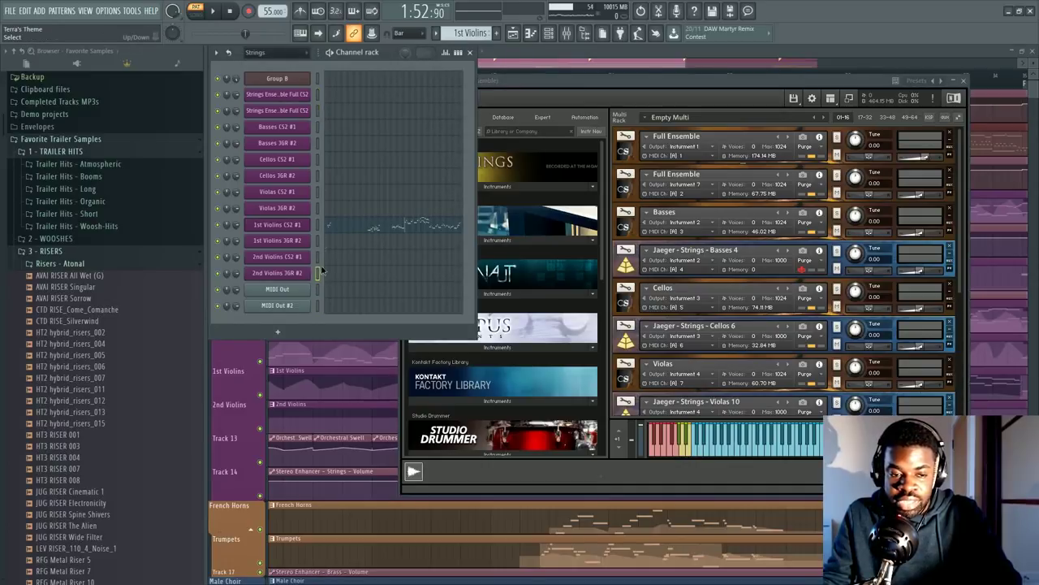
pyautogui.moveTo(323, 270); pyautogui.dragTo(327, 97)
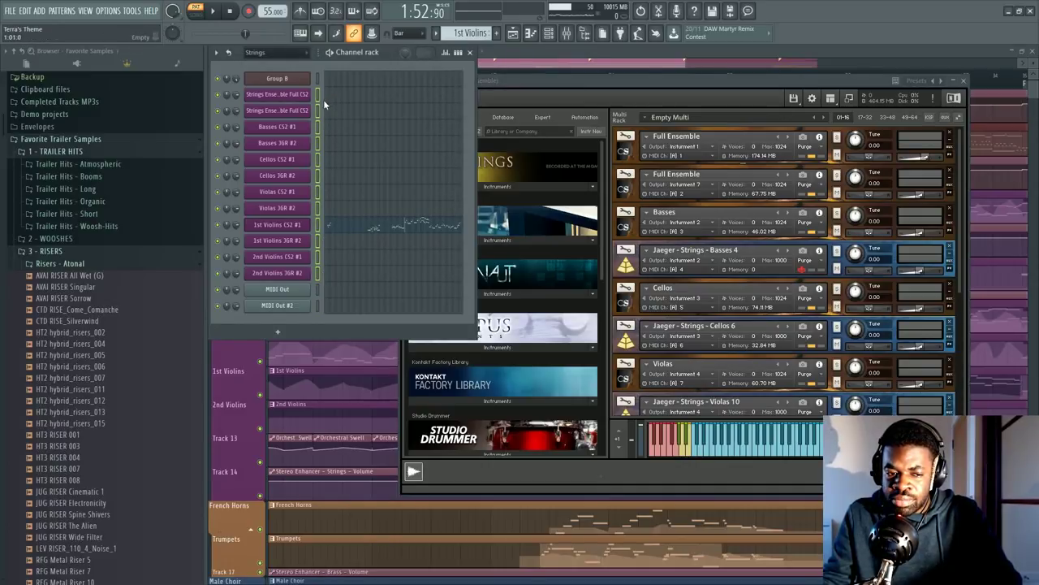
pyautogui.click(317, 110)
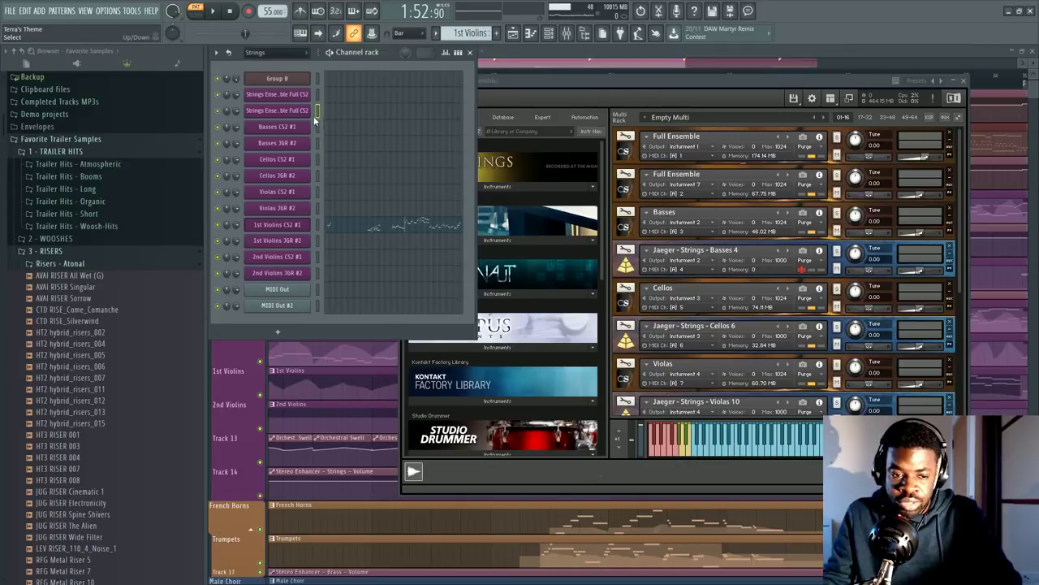
# View the Basses JGR #2 articulations and controllers, and close all open windows to show the whole playlist arrangement.
pyautogui.click(304, 146)
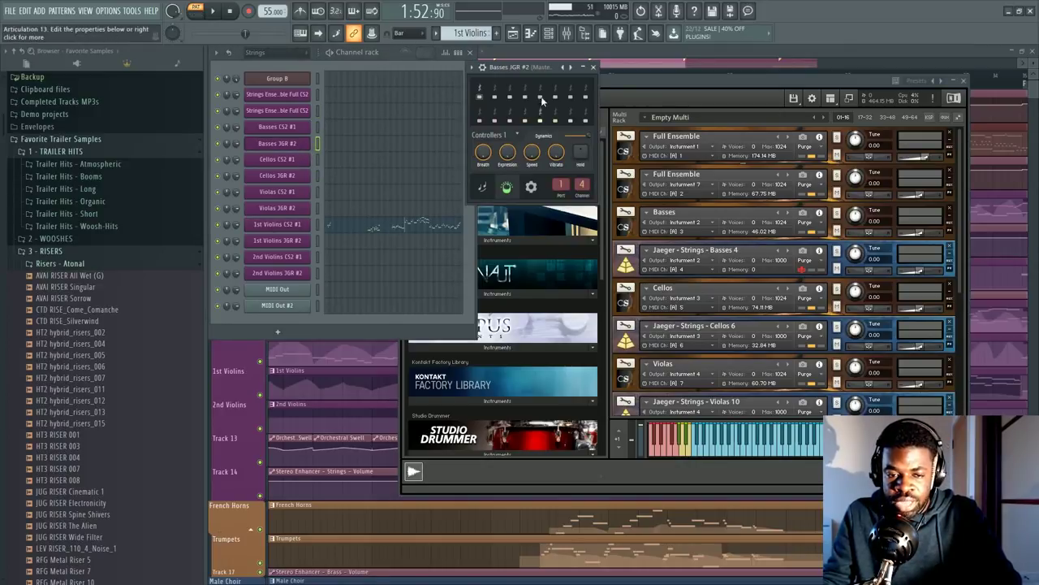
pyautogui.moveTo(525, 72); pyautogui.dragTo(476, 135)
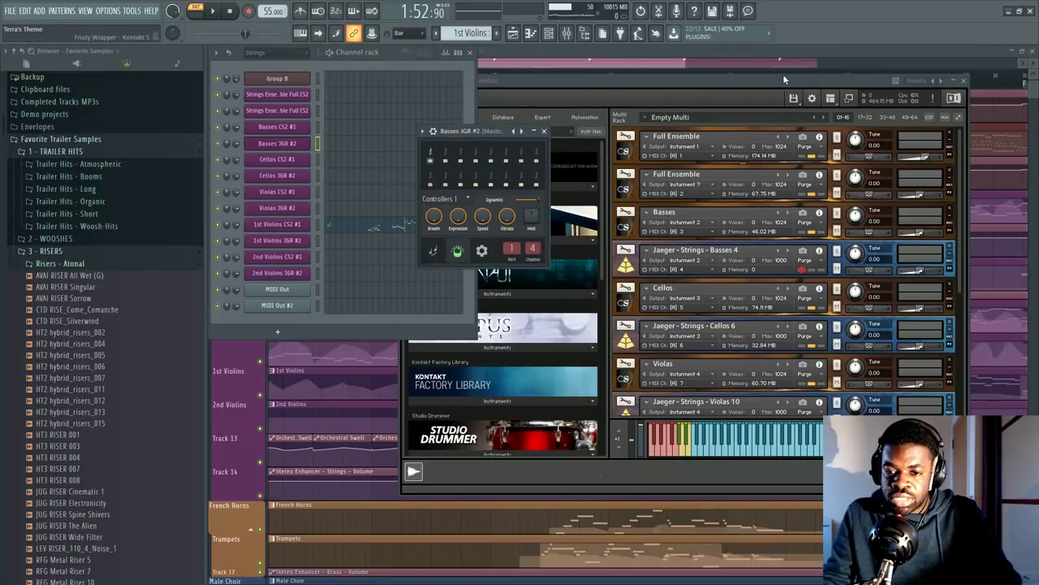
pyautogui.click(965, 82)
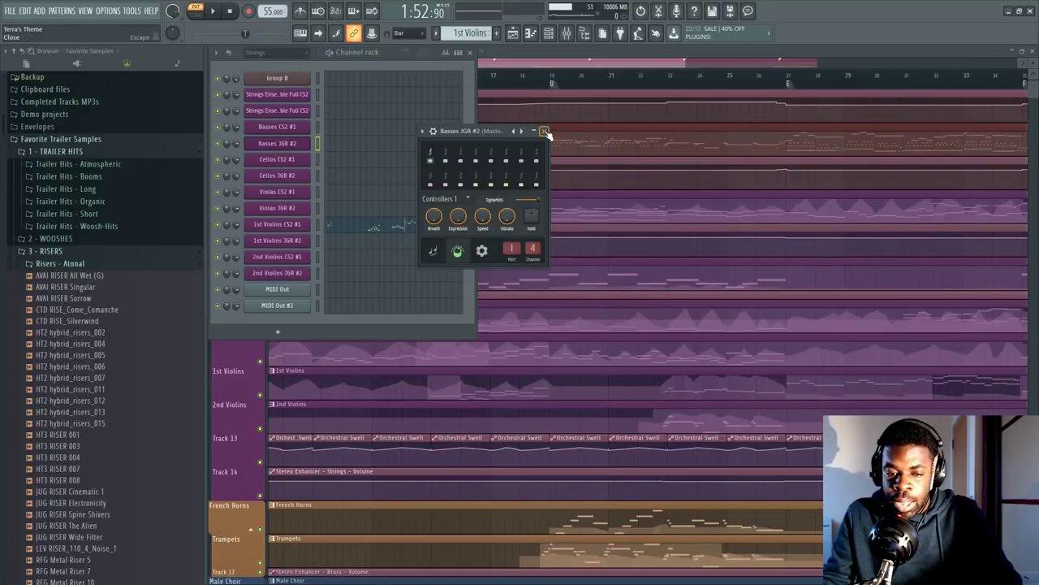
pyautogui.click(544, 131)
pyautogui.click(470, 52)
pyautogui.scroll(-3, 579, 68)
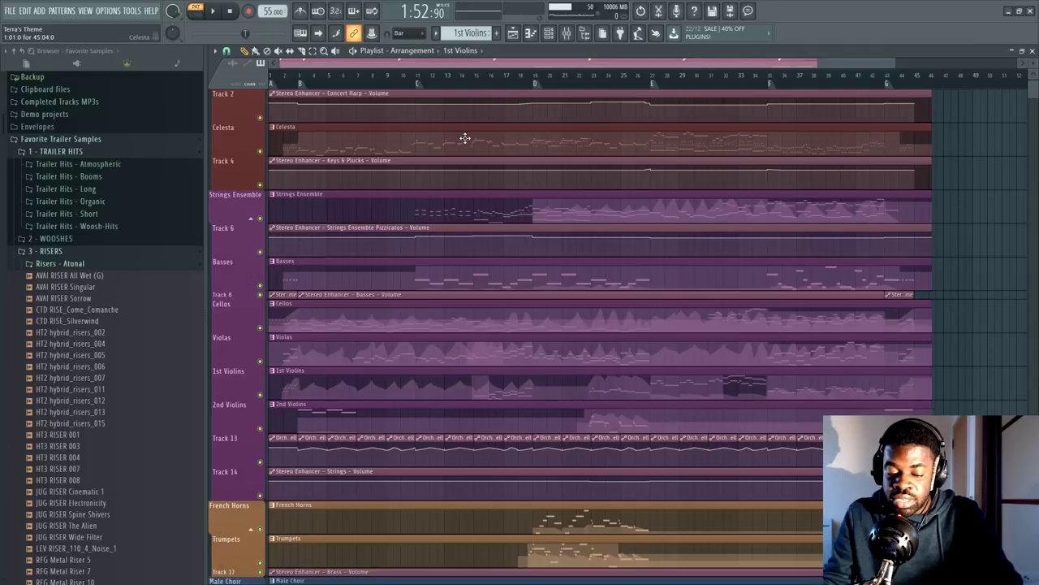
# Open the 1st Violins CS2 #1 notes in the piano roll with their Dynamics events shown below.
pyautogui.press('F6')
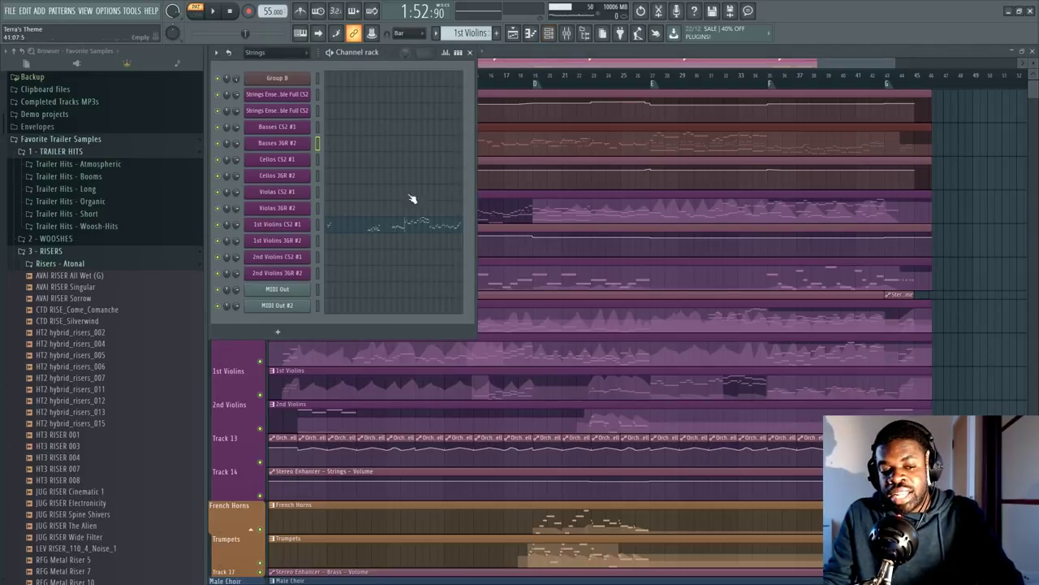
pyautogui.click(357, 227)
pyautogui.click(245, 402)
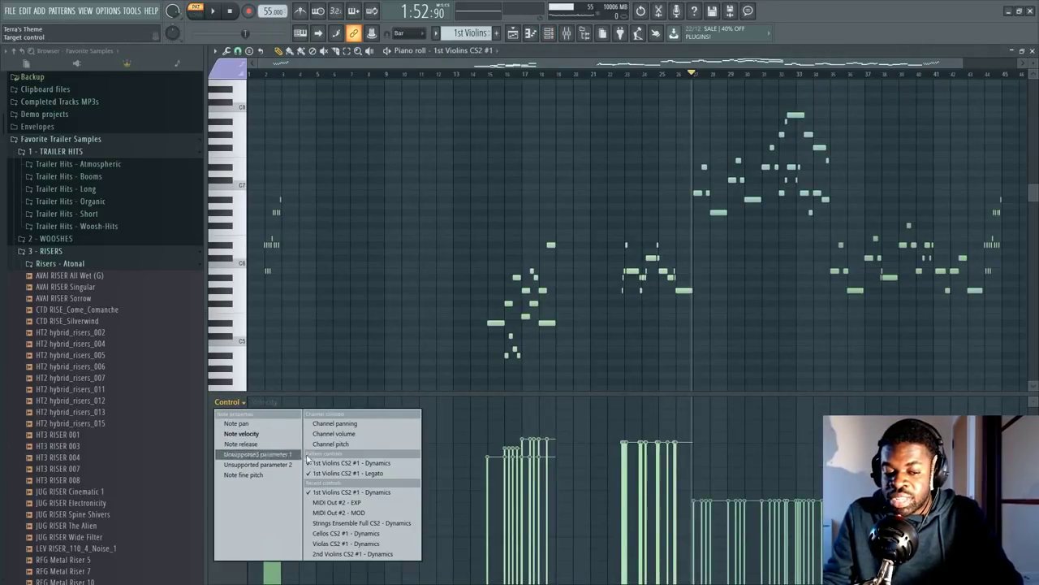
pyautogui.click(341, 462)
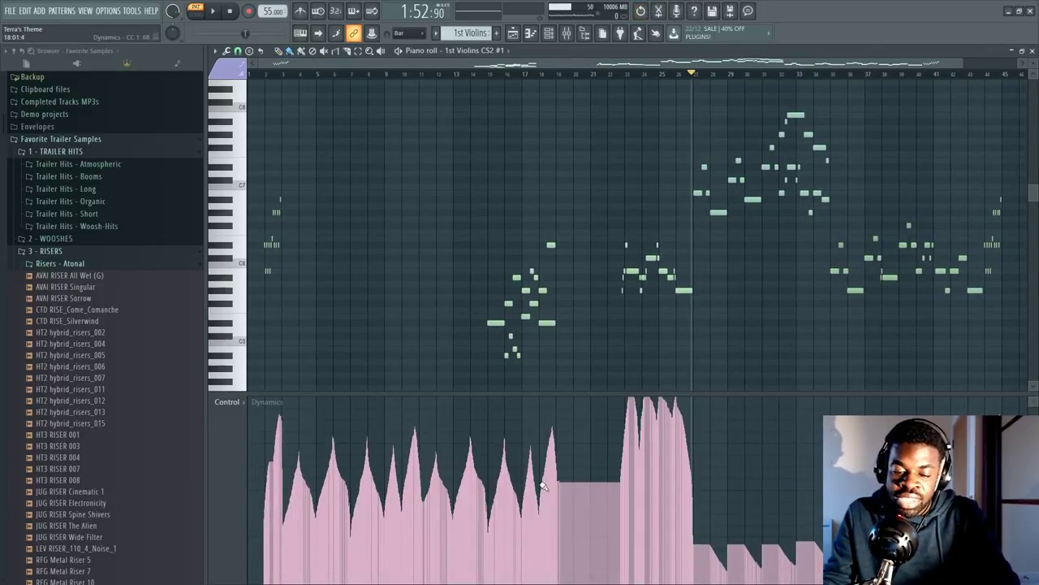
# Return to the playlist and look over the arrangement's tracks from the strings down to the solo parts.
pyautogui.press('F5')
pyautogui.scroll(2, 611, 81)
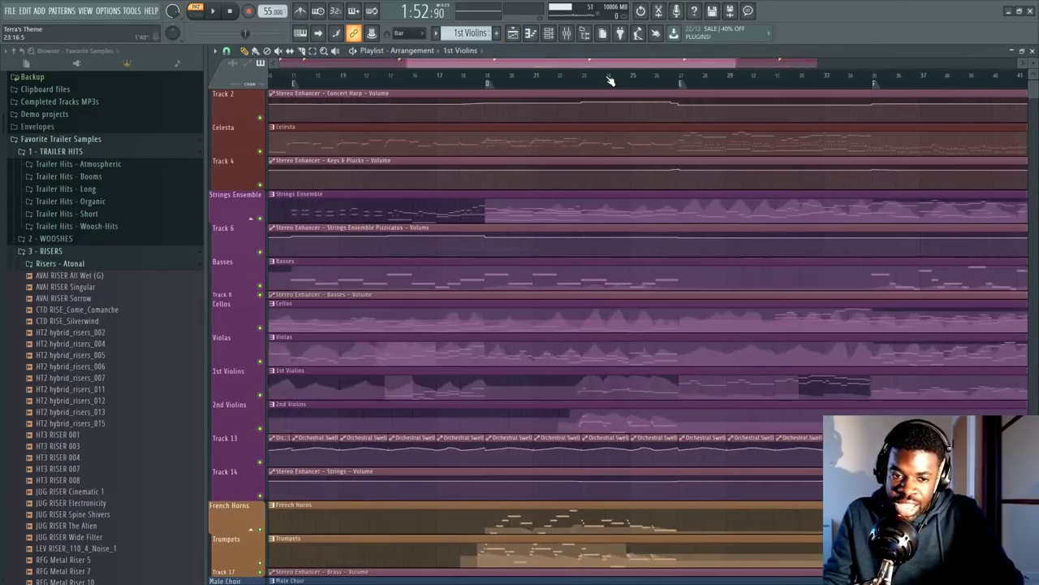
pyautogui.scroll(-6, 429, 198)
pyautogui.scroll(4, 429, 121)
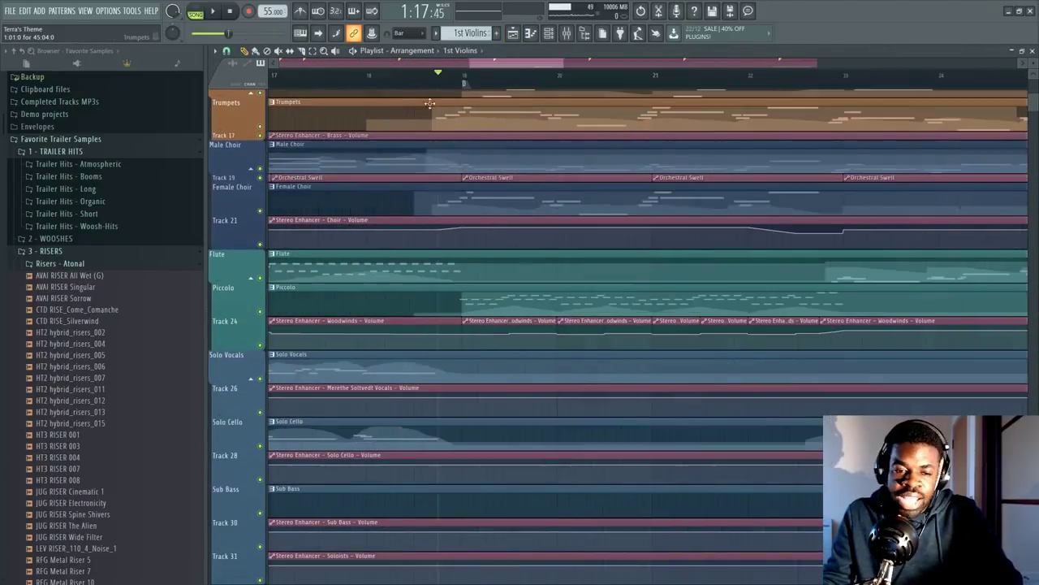
pyautogui.scroll(-4, 435, 93)
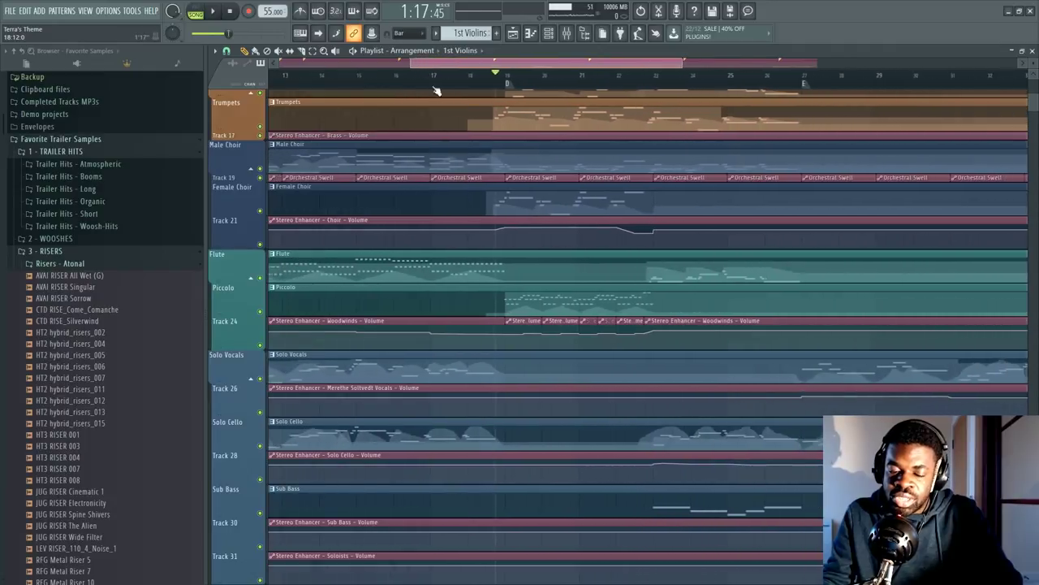
# Open the Strings Ensemble pattern in the piano roll and fit its notes in view above their control events.
pyautogui.scroll(6, 533, 341)
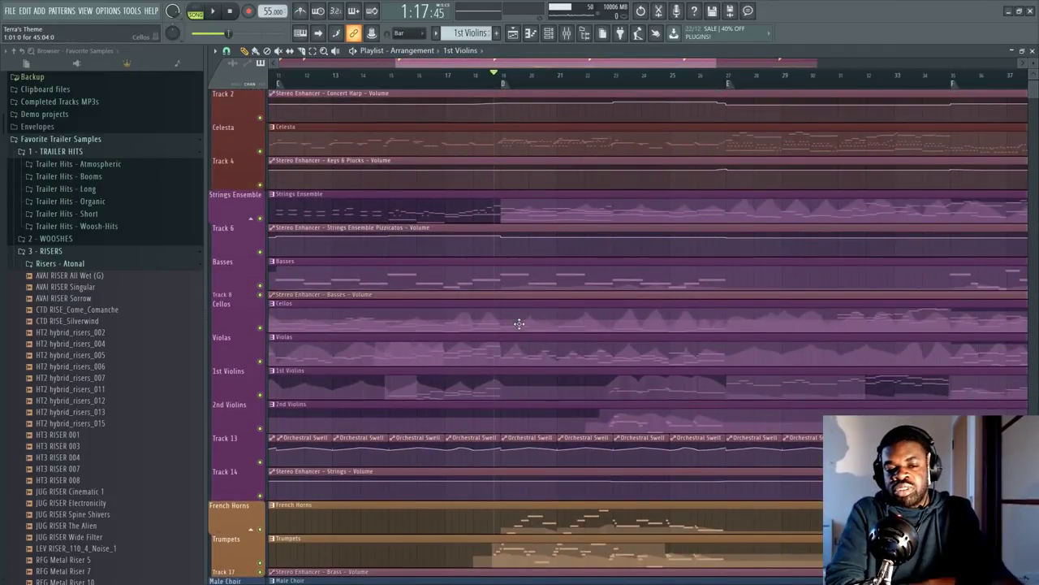
pyautogui.scroll(-3, 522, 224)
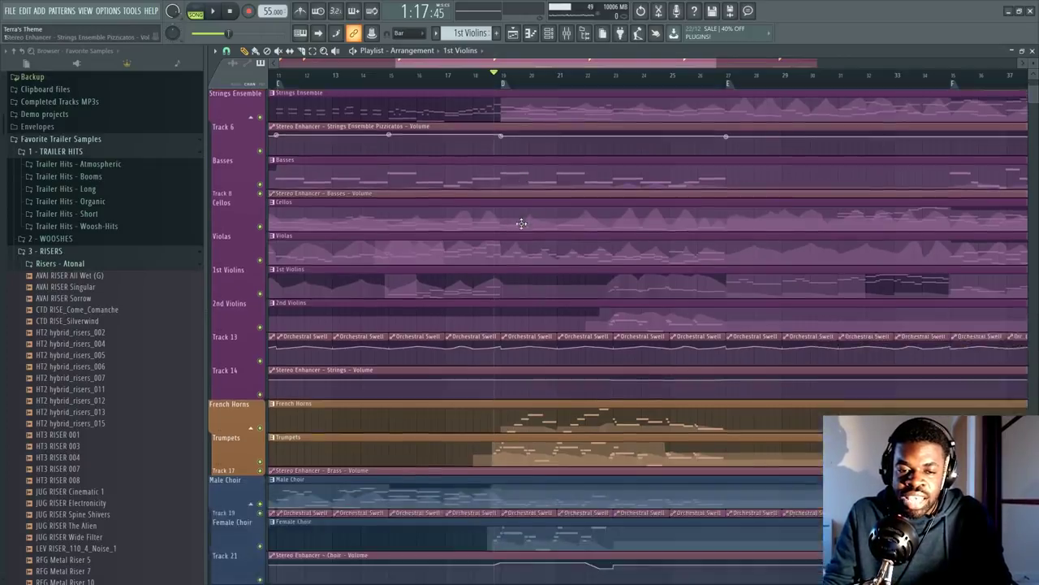
pyautogui.scroll(-5, 522, 224)
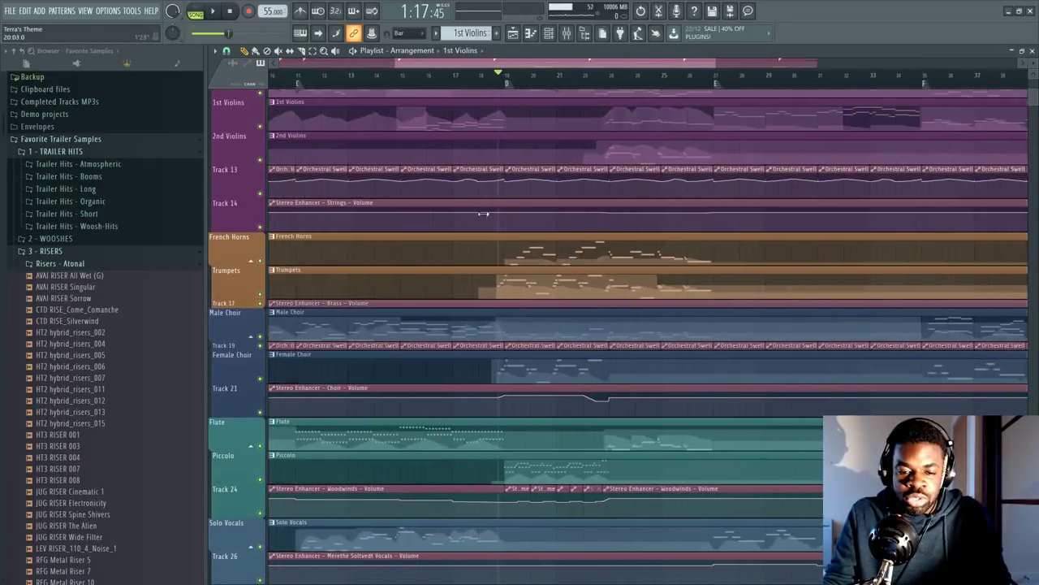
pyautogui.scroll(3, 593, 218)
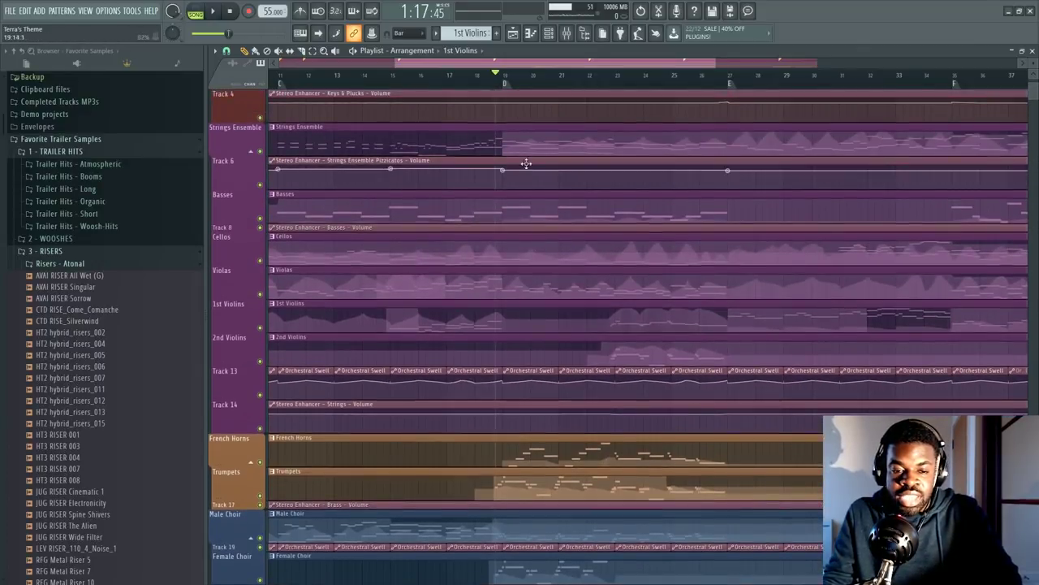
pyautogui.doubleClick(506, 188)
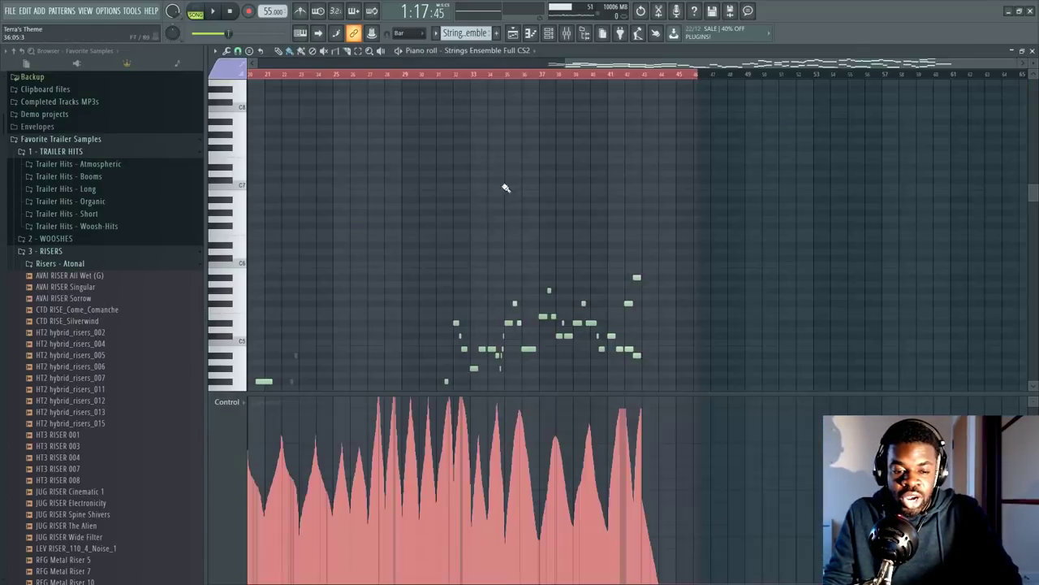
pyautogui.keyDown('ctrl'); pyautogui.rightClick(377, 281); pyautogui.keyUp('ctrl')
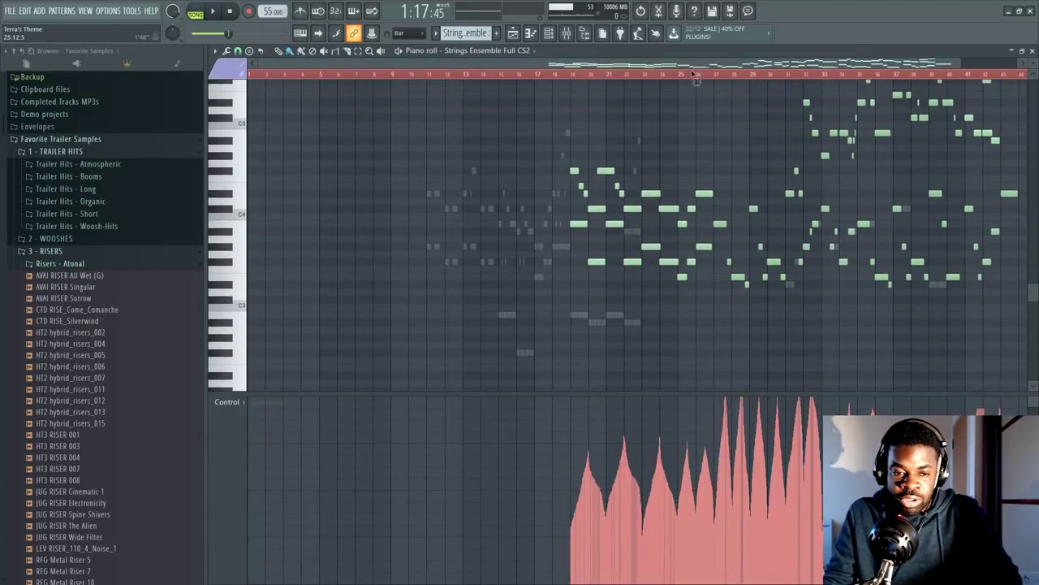
# Return to the playlist, place the playhead between bars 21 and 23, and examine the tracks from the strings down to the percussion.
pyautogui.press('F5')
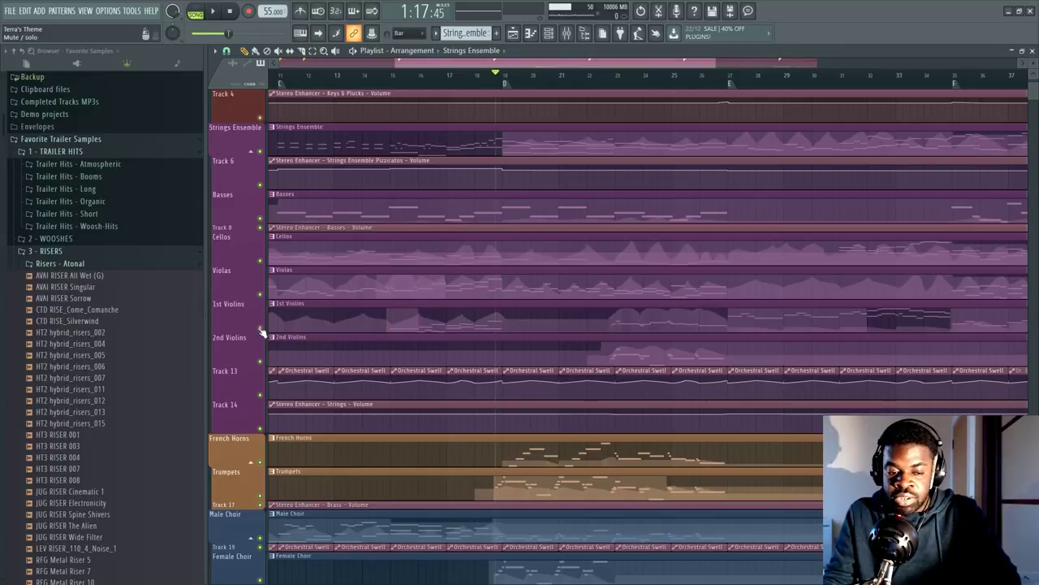
pyautogui.click(584, 79)
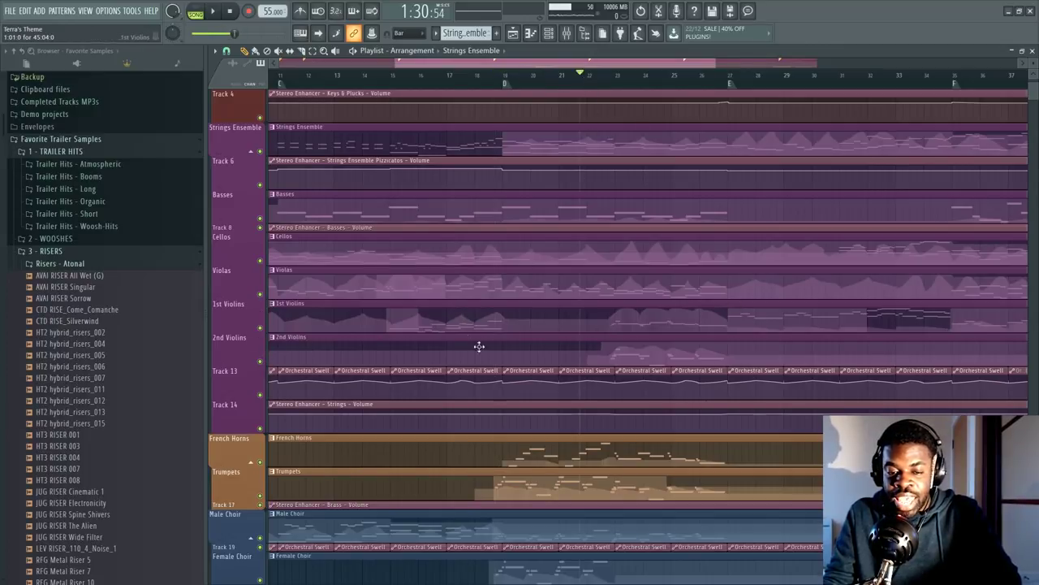
pyautogui.scroll(2, 672, 62)
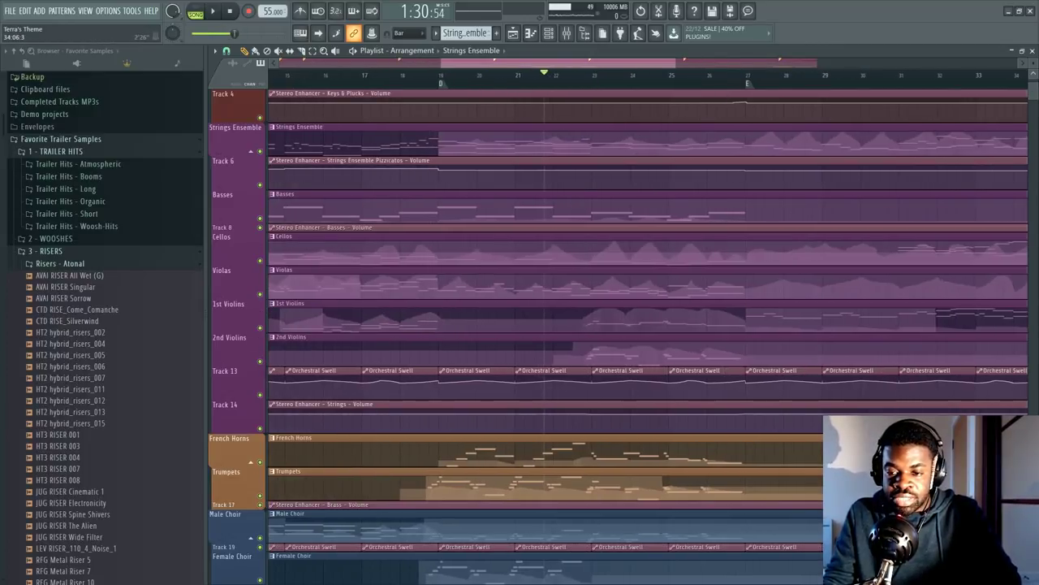
pyautogui.scroll(2, 1031, 64)
pyautogui.scroll(-2, 628, 307)
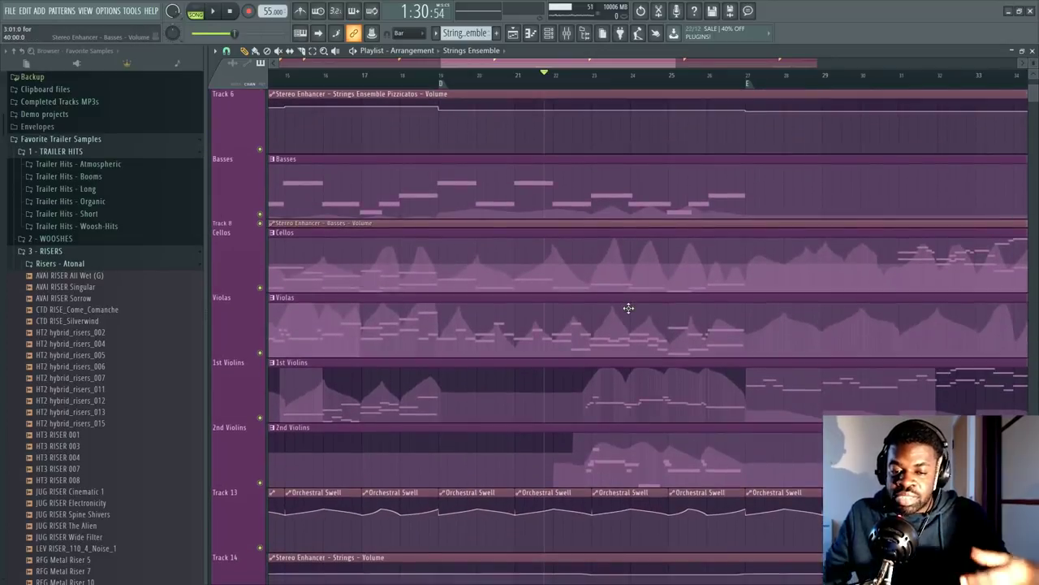
pyautogui.scroll(-5, 617, 228)
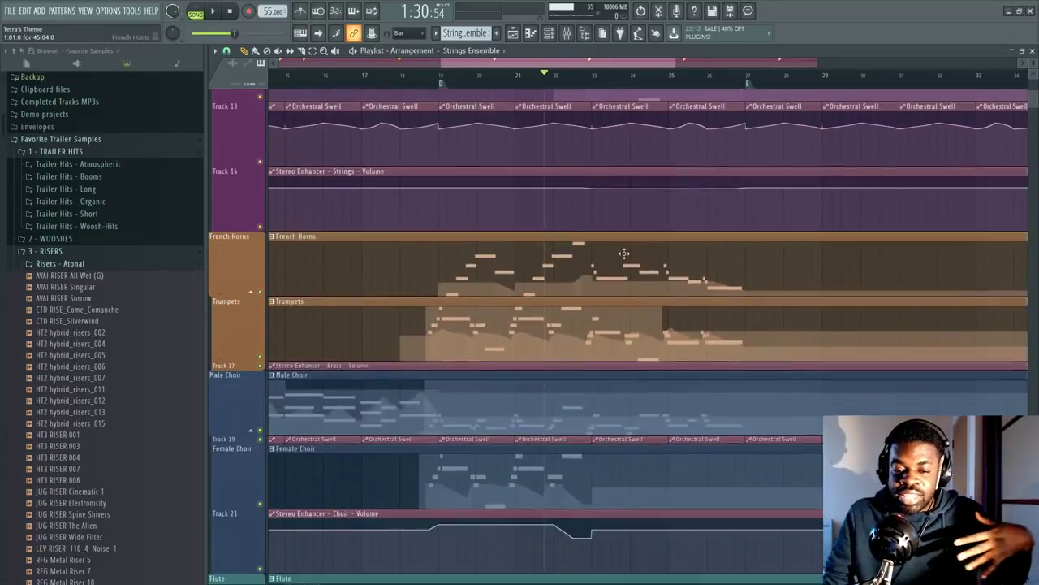
pyautogui.scroll(-8, 631, 246)
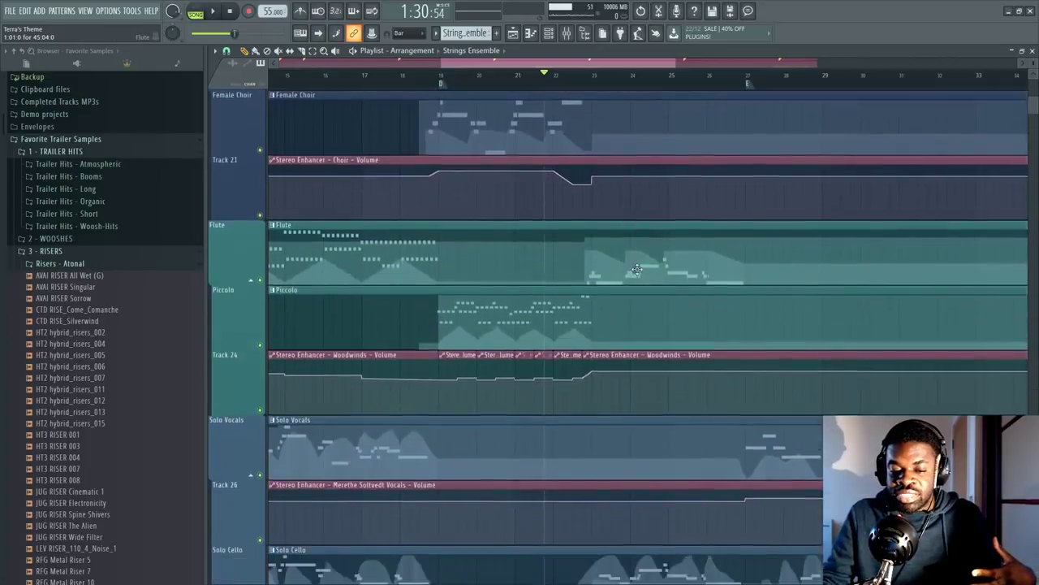
pyautogui.scroll(-6, 643, 277)
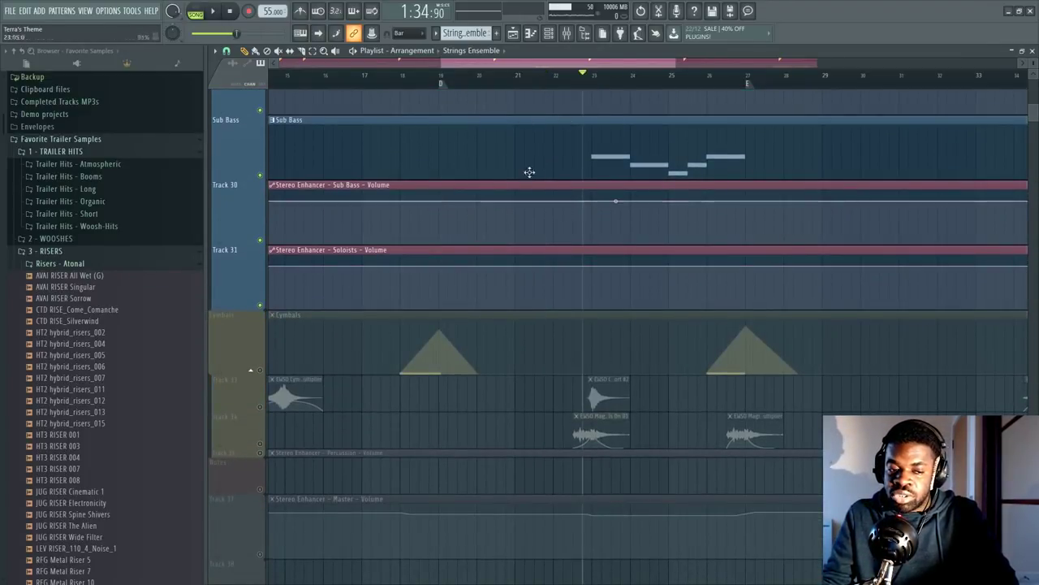
# Play the arrangement from just before bar 23, stop playback, and briefly view the mixer before going back to the playlist.
pyautogui.press('space')
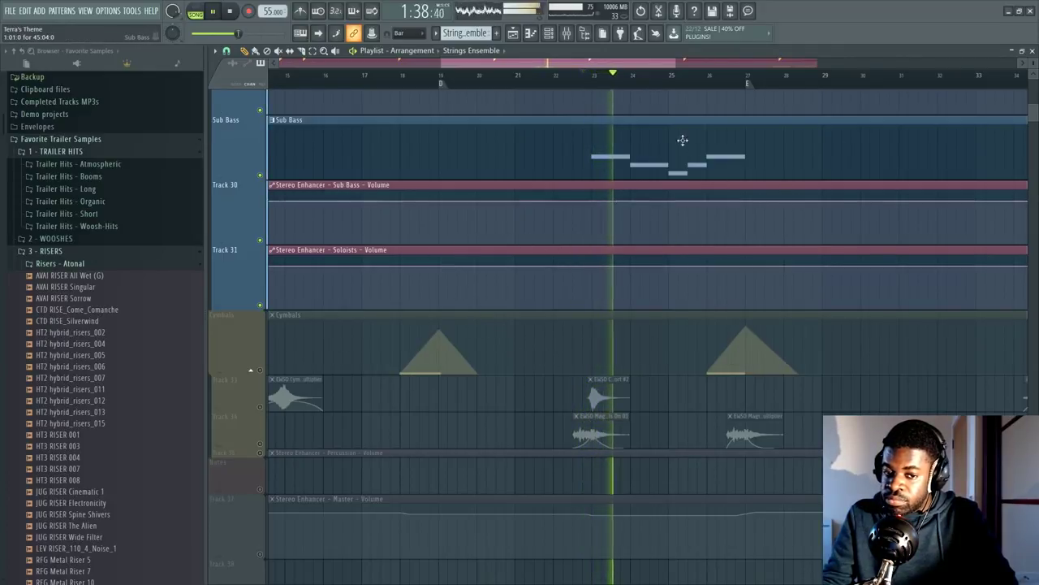
pyautogui.scroll(10, 549, 186)
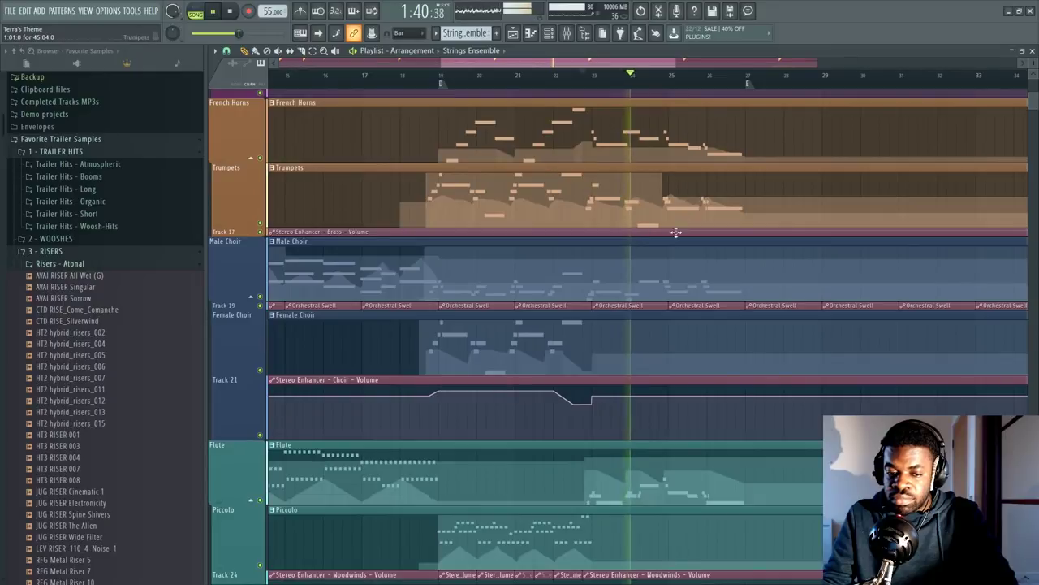
pyautogui.press('space')
pyautogui.press('F9')
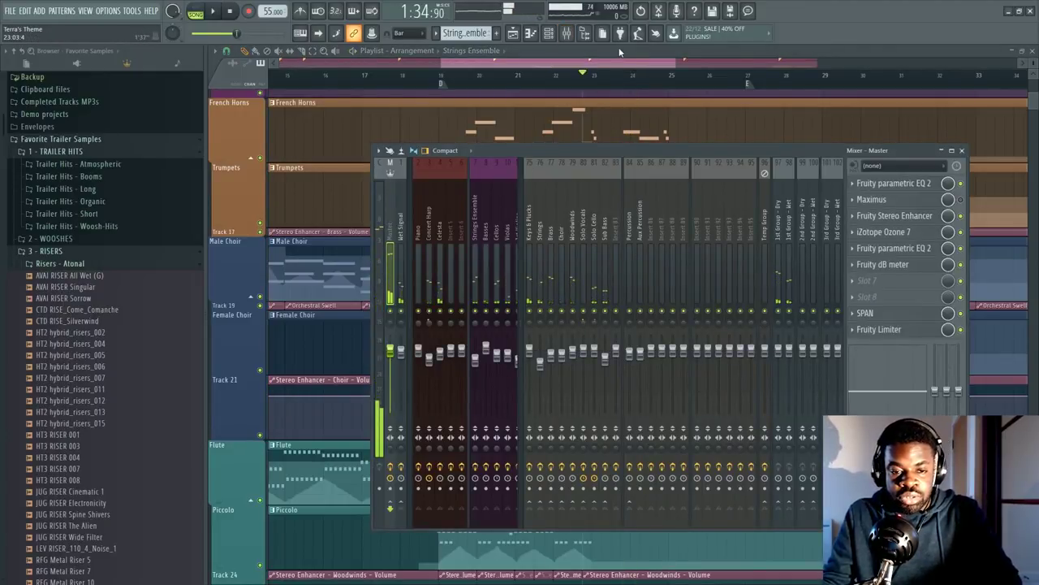
pyautogui.click(620, 51)
# Fit the arrangement's full length in the playlist and enlarge the track heights so the clip contents are readable.
pyautogui.scroll(-4, 620, 63)
pyautogui.scroll(6, 278, 246)
pyautogui.scroll(5, 278, 245)
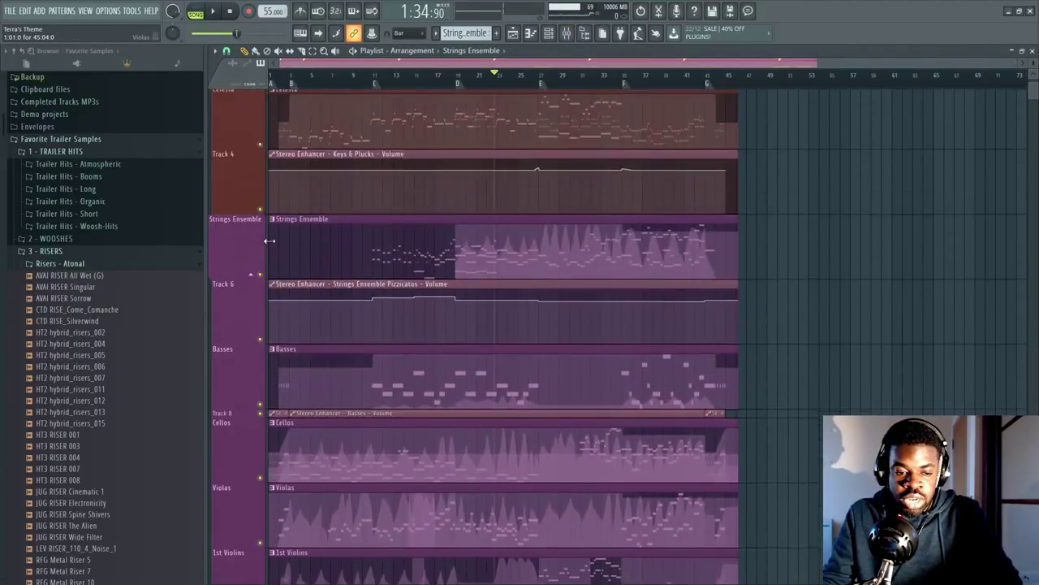
pyautogui.keyDown('ctrl'); pyautogui.rightClick(818, 144); pyautogui.keyUp('ctrl')
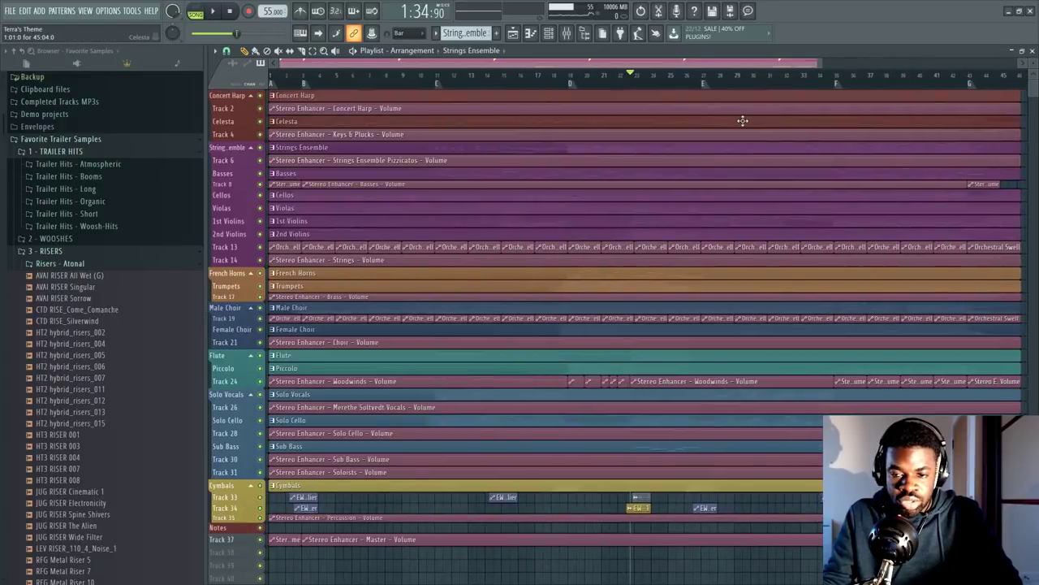
pyautogui.moveTo(1032, 75); pyautogui.dragTo(1032, 98)
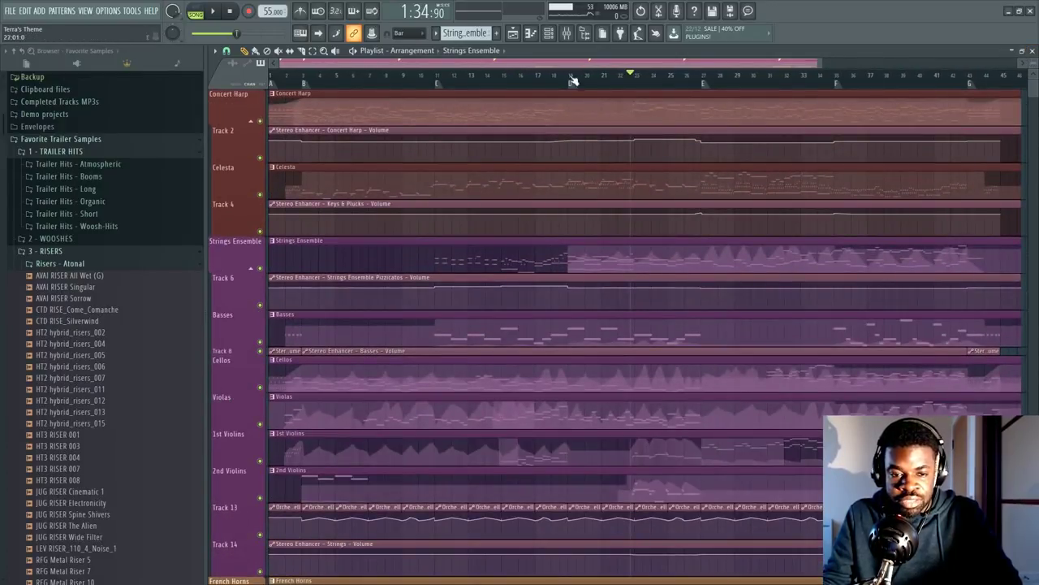
pyautogui.scroll(-1, 568, 63)
# Move the playhead to the start of the song and hide the browser to widen the playlist.
pyautogui.moveTo(522, 79); pyautogui.dragTo(194, 81)
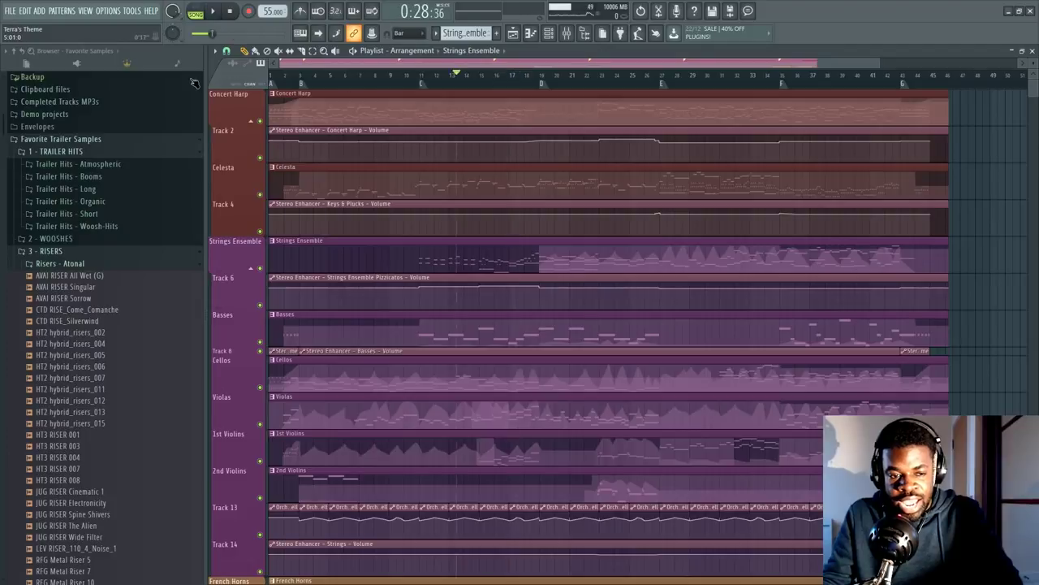
pyautogui.press('space')
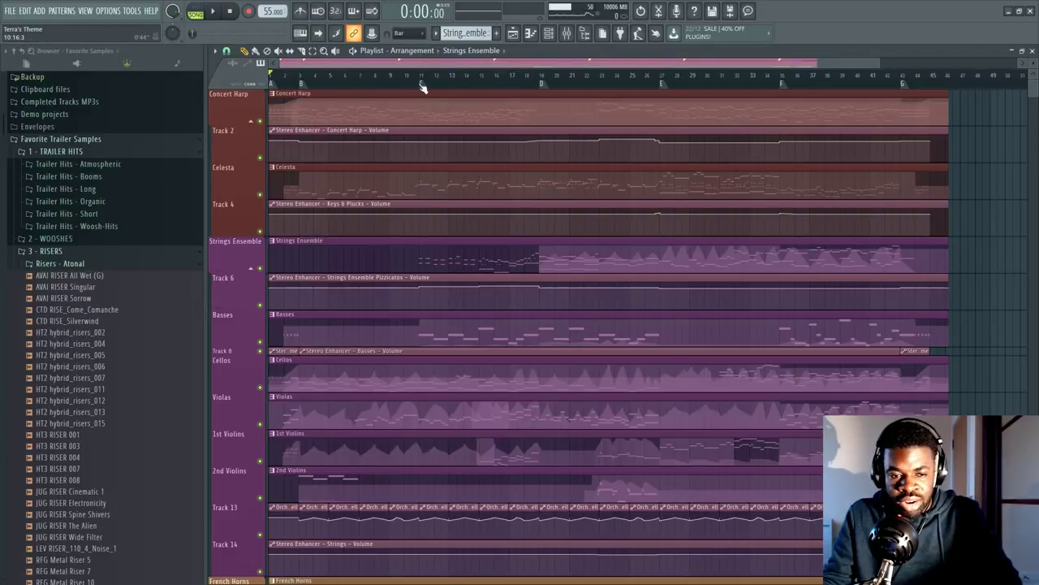
pyautogui.scroll(1, 484, 78)
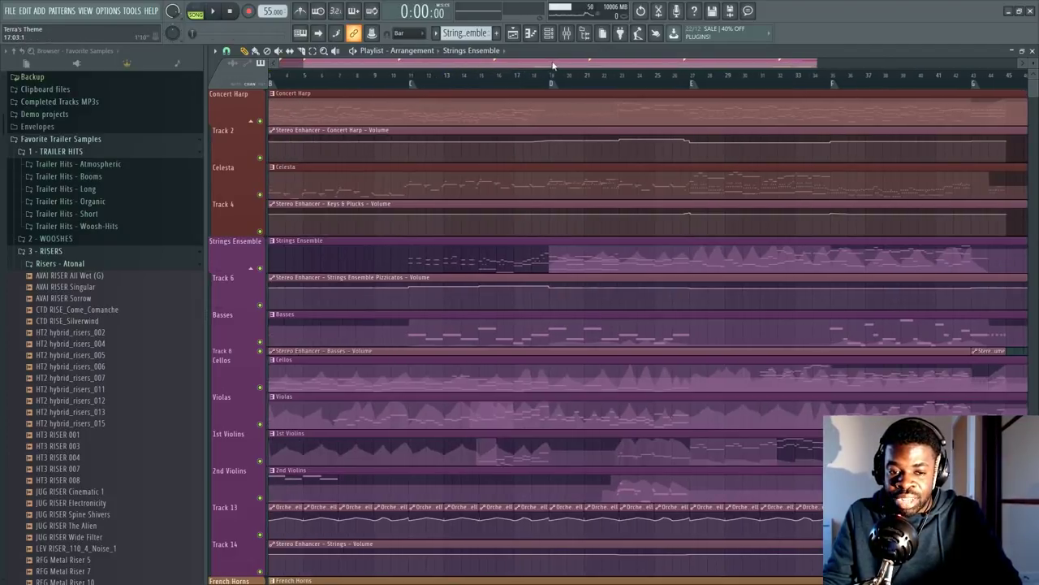
pyautogui.hotkey('alt', 'F8')
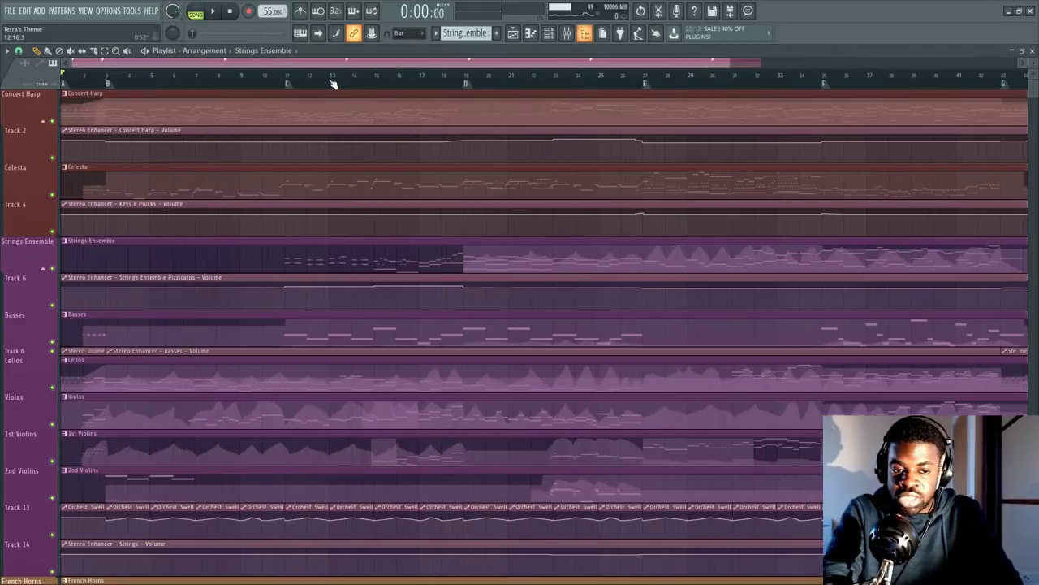